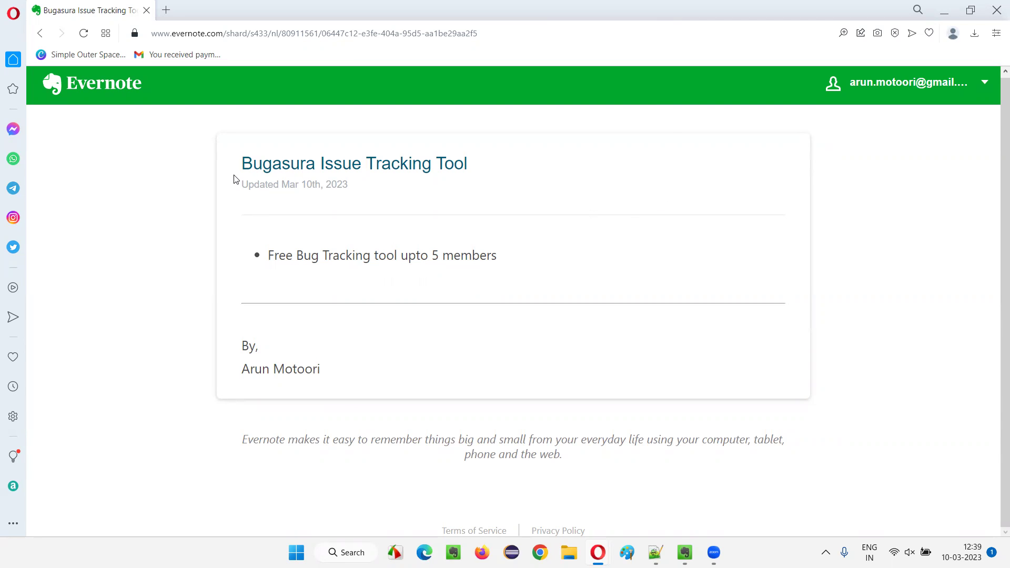
# Highlight the words Bugasura and Issue Tracking in the note title.
pyautogui.moveTo(243, 163); pyautogui.dragTo(434, 164)
pyautogui.click(521, 189)
pyautogui.moveTo(243, 164); pyautogui.dragTo(336, 169)
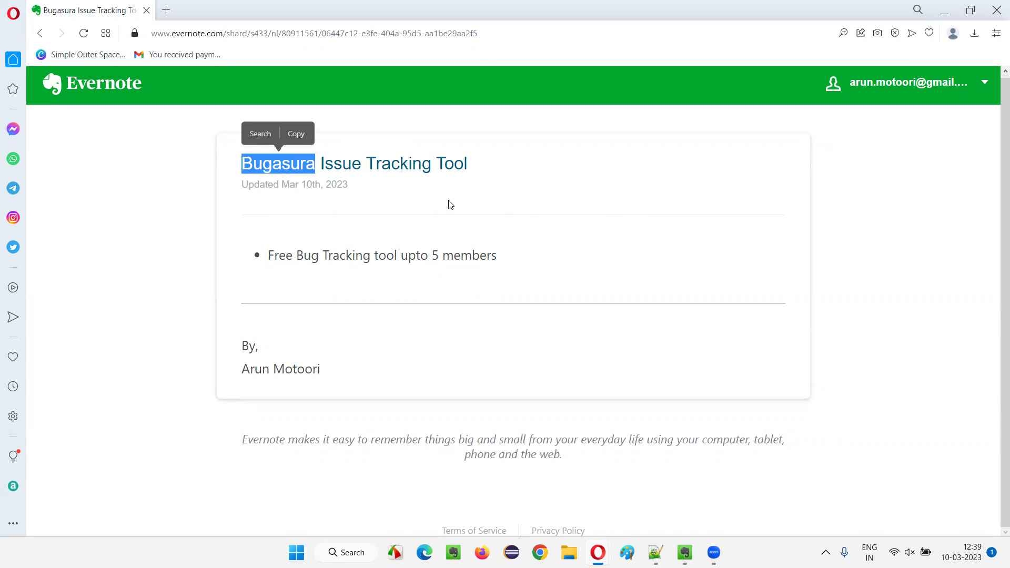
pyautogui.click(480, 185)
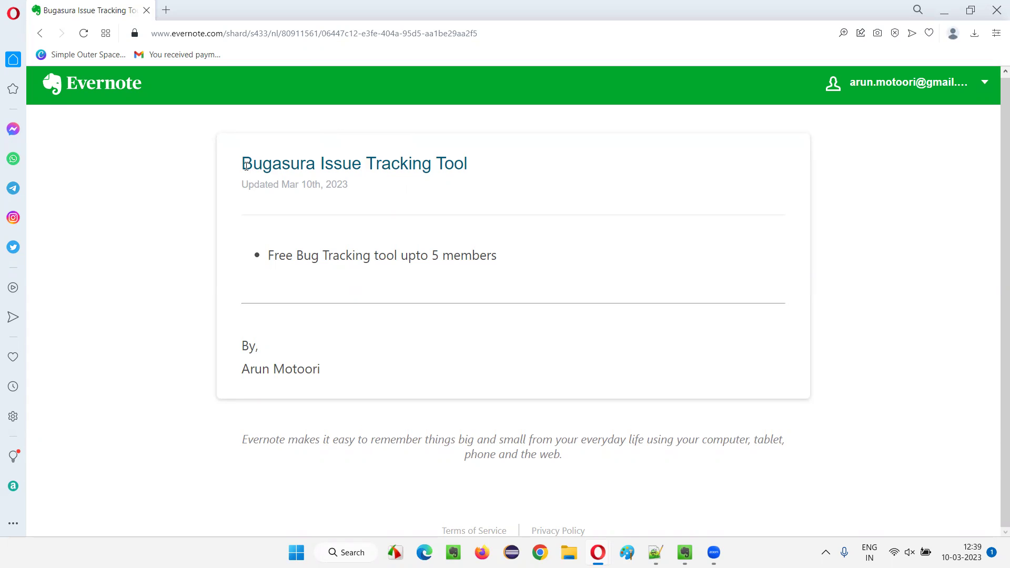
pyautogui.moveTo(246, 166); pyautogui.dragTo(431, 156)
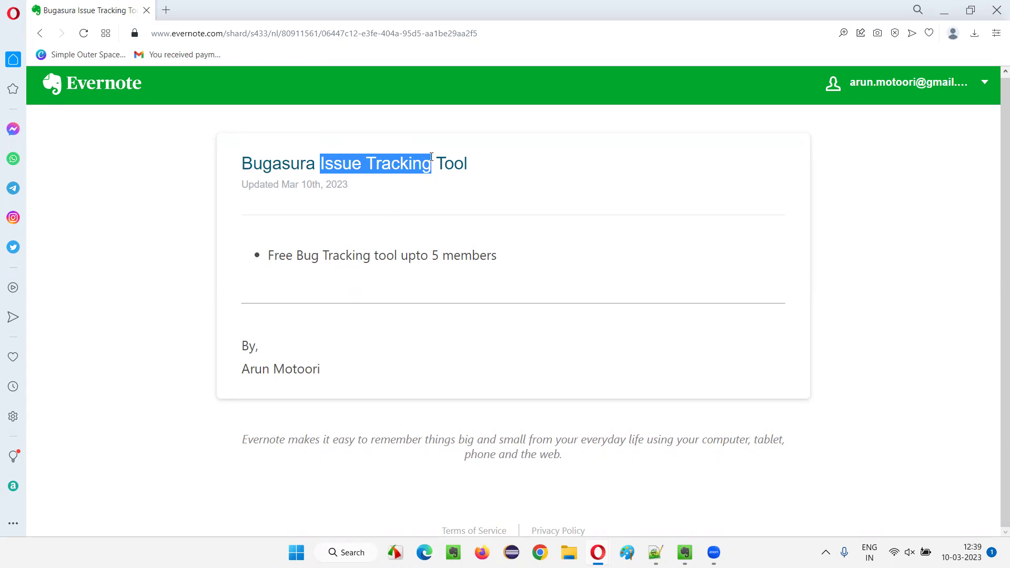
pyautogui.click(494, 163)
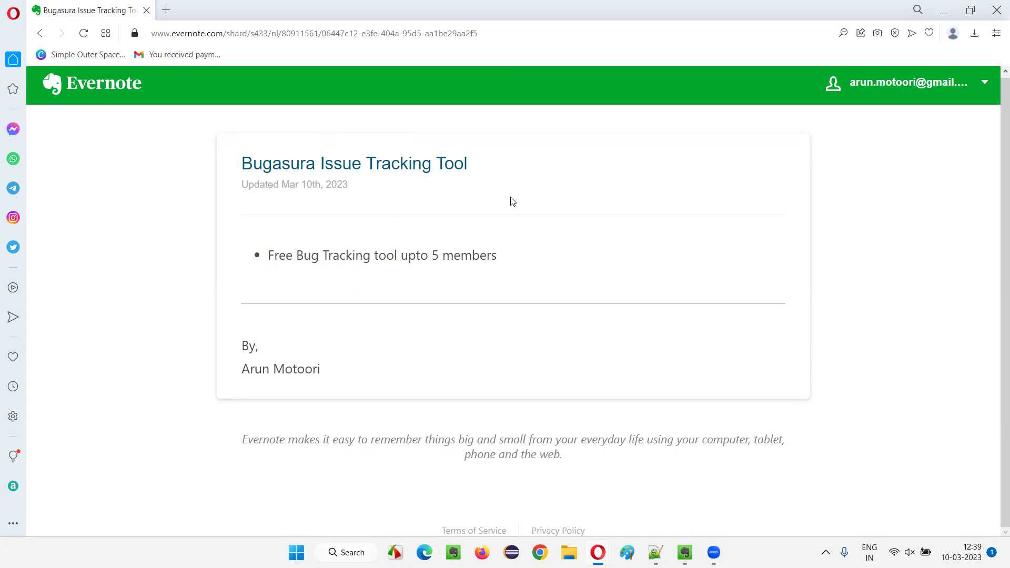
# Google 'Bugasura Issue Tracking Tool' in a new tab and reach the bugasura.io 'Bug Tracker for Modern Teams' result.
pyautogui.click(166, 12)
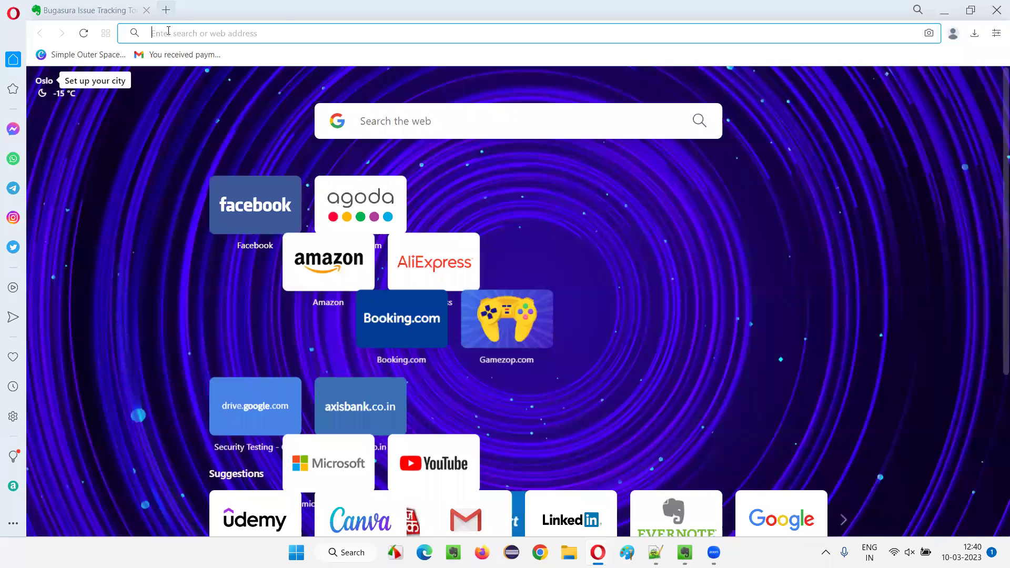
pyautogui.write('Buga')
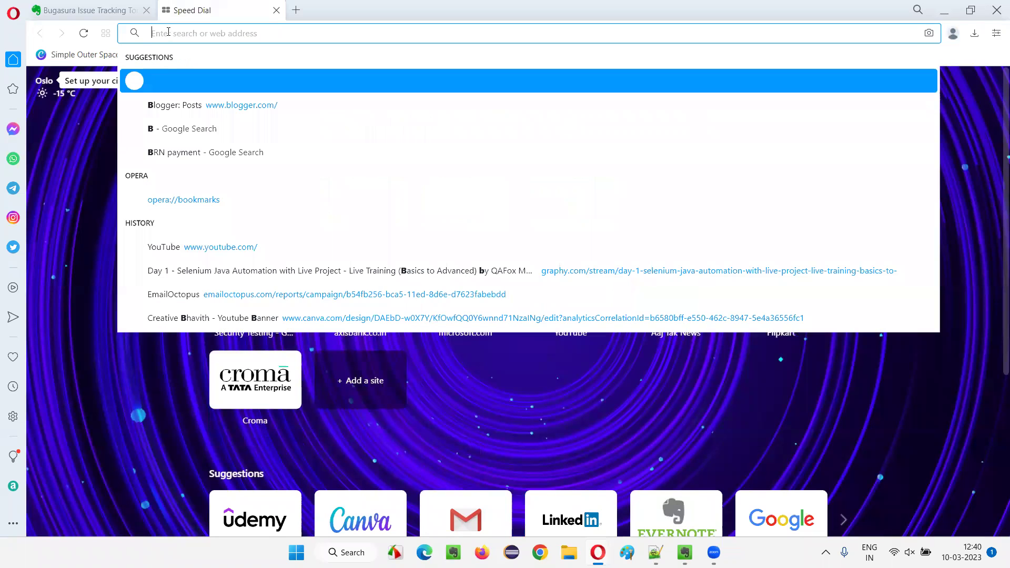
pyautogui.write('sura Issue Tracking Tool')
pyautogui.press('Return')
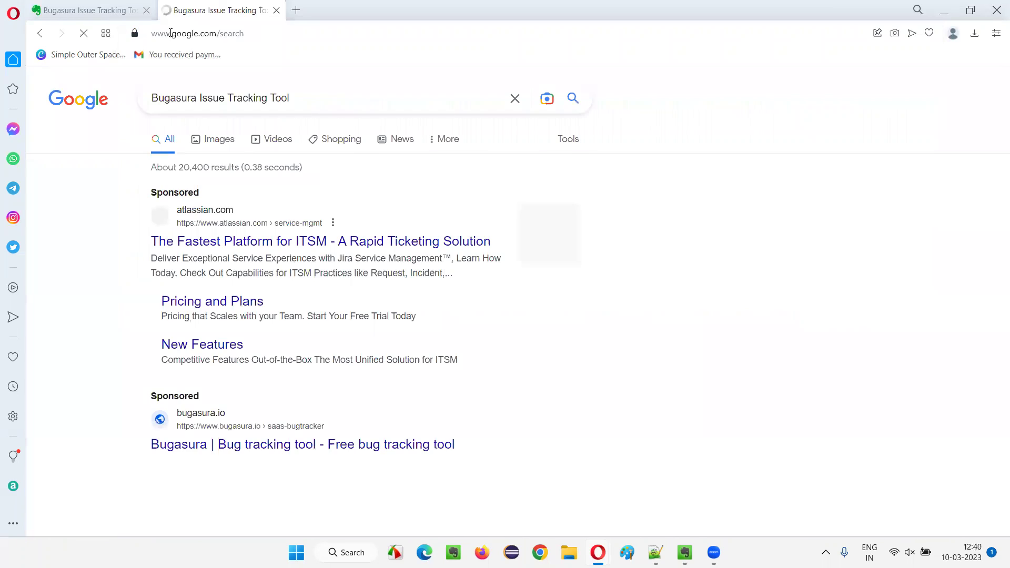
pyautogui.scroll(-5, 318, 209)
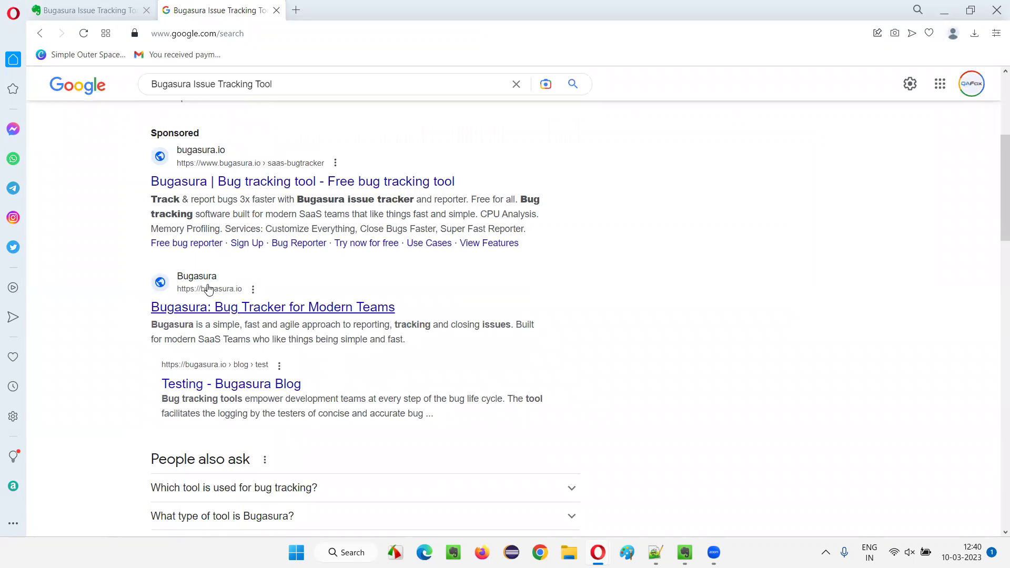
pyautogui.click(241, 310)
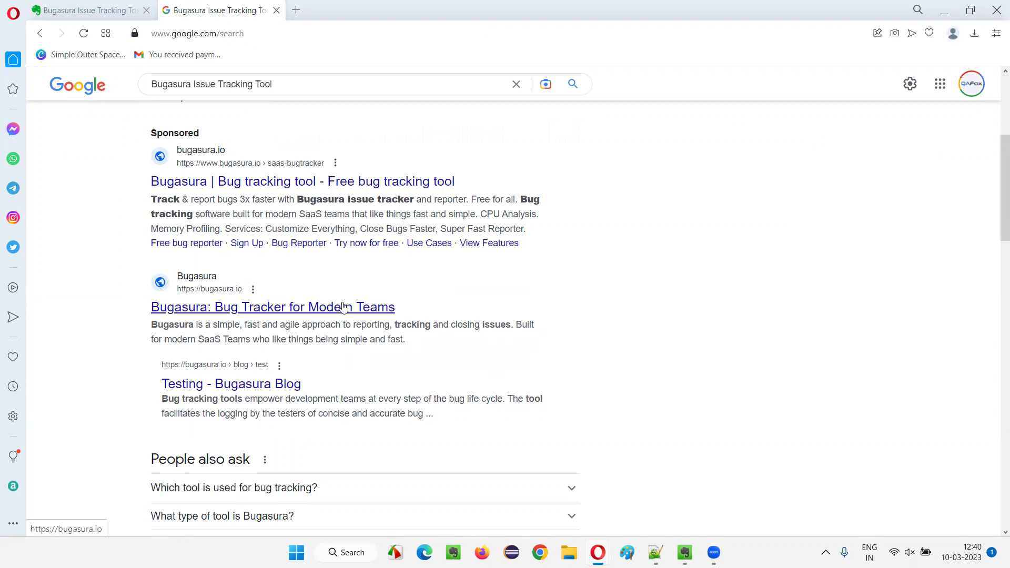
# Open bugasura.io, highlight its Issue Tracker headline, and jump to the Pricing section.
pyautogui.click(212, 310)
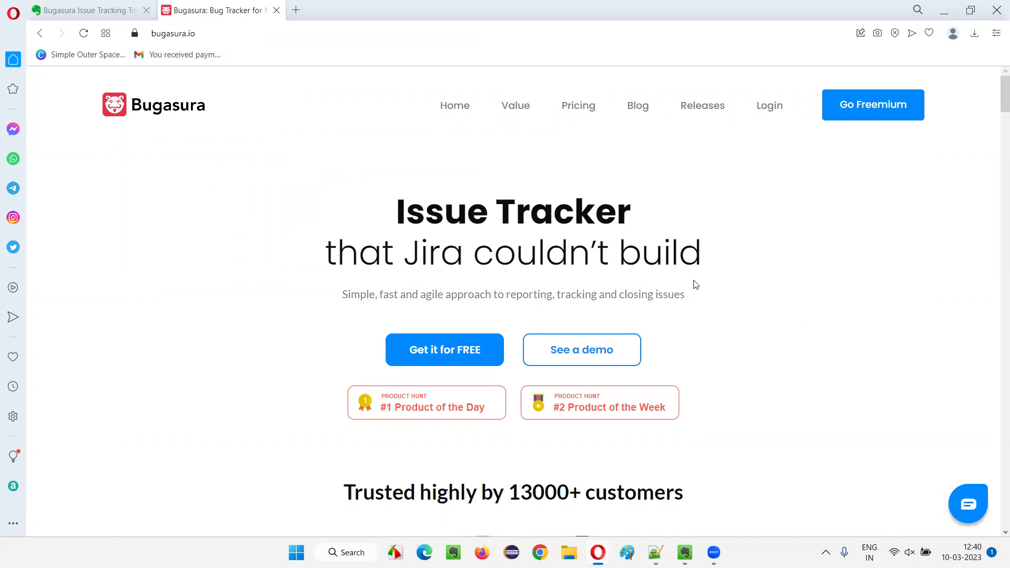
pyautogui.moveTo(389, 225); pyautogui.dragTo(690, 216)
pyautogui.moveTo(404, 257); pyautogui.dragTo(720, 252)
pyautogui.click(691, 251)
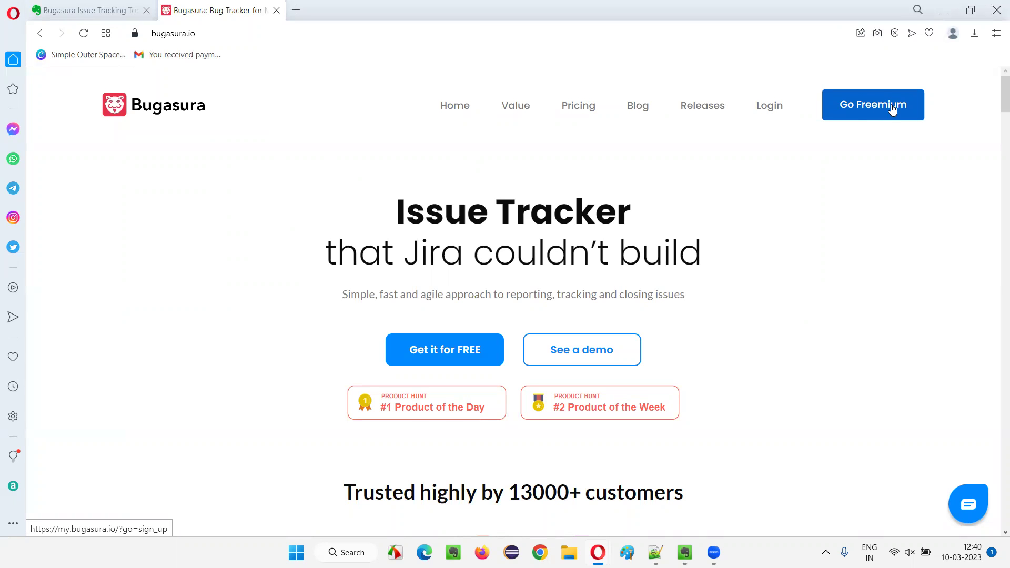
pyautogui.click(584, 107)
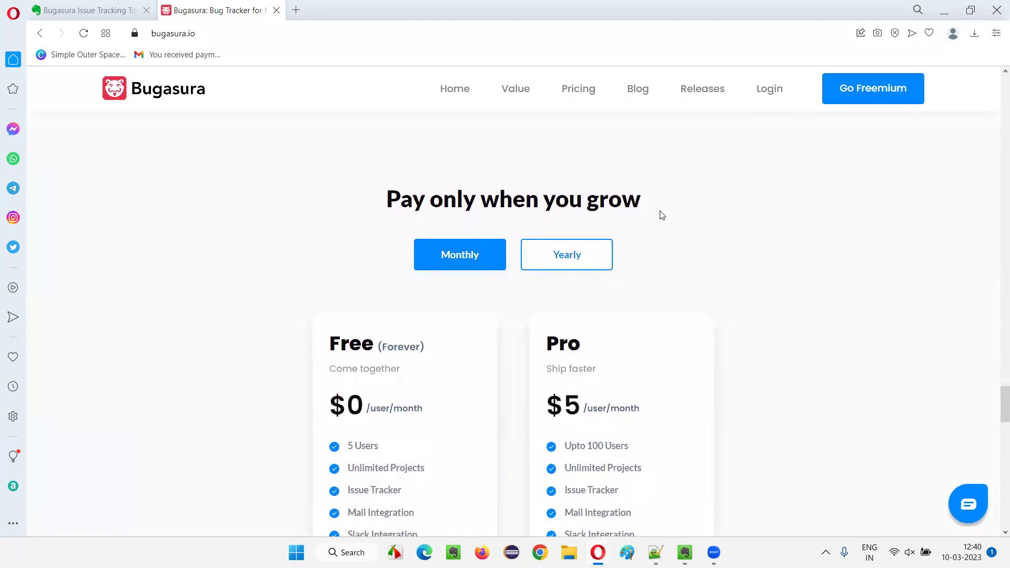
# Highlight the Free plan's $0 price and 5 Users, and Pro's Upto 100 Users and $5 price.
pyautogui.scroll(-2, 610, 232)
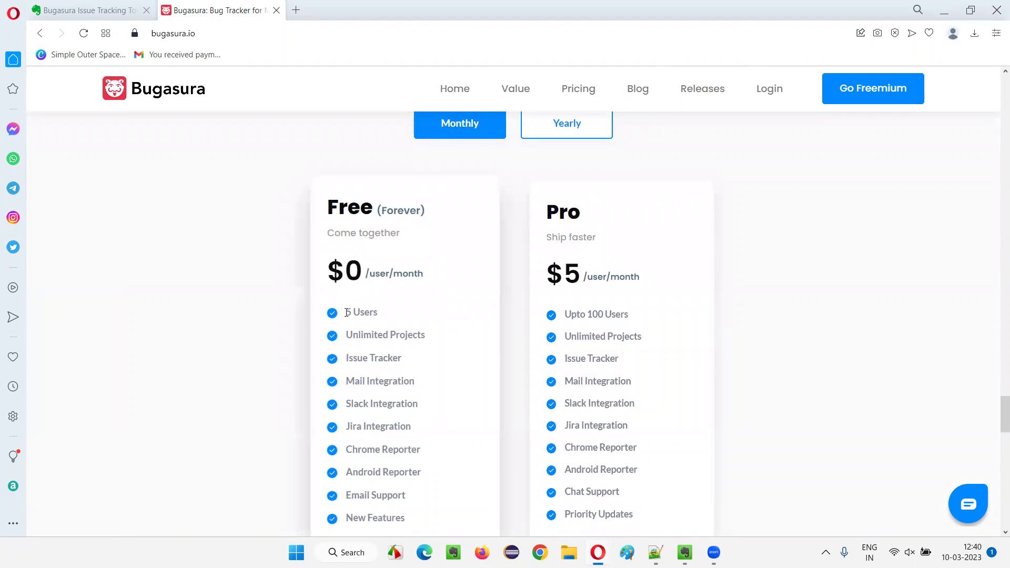
pyautogui.moveTo(347, 313); pyautogui.dragTo(378, 312)
pyautogui.tripleClick(331, 207)
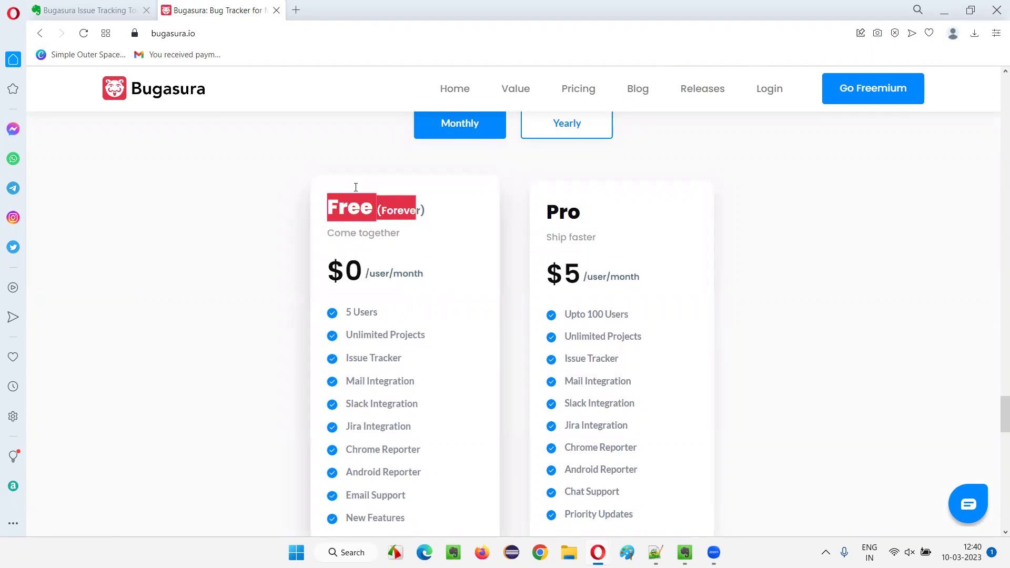
pyautogui.moveTo(350, 277); pyautogui.dragTo(362, 275)
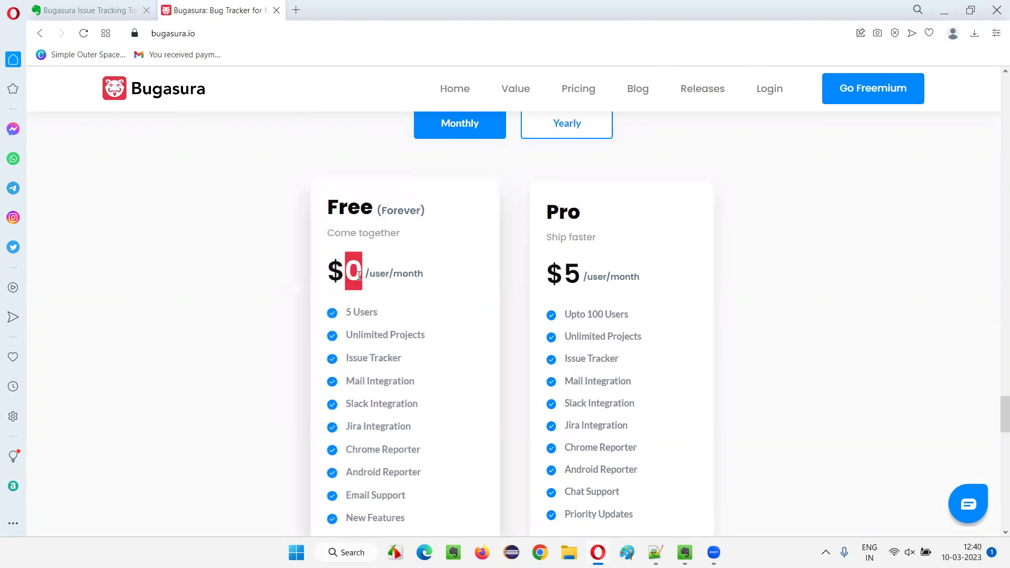
pyautogui.click(415, 291)
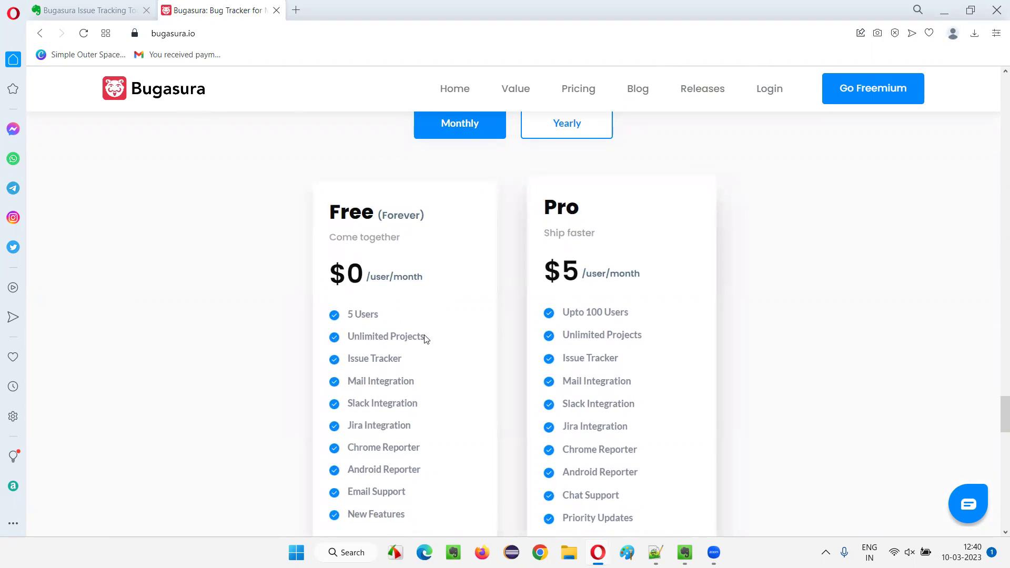
pyautogui.moveTo(347, 314); pyautogui.dragTo(377, 315)
pyautogui.moveTo(563, 312); pyautogui.dragTo(695, 293)
pyautogui.click(696, 304)
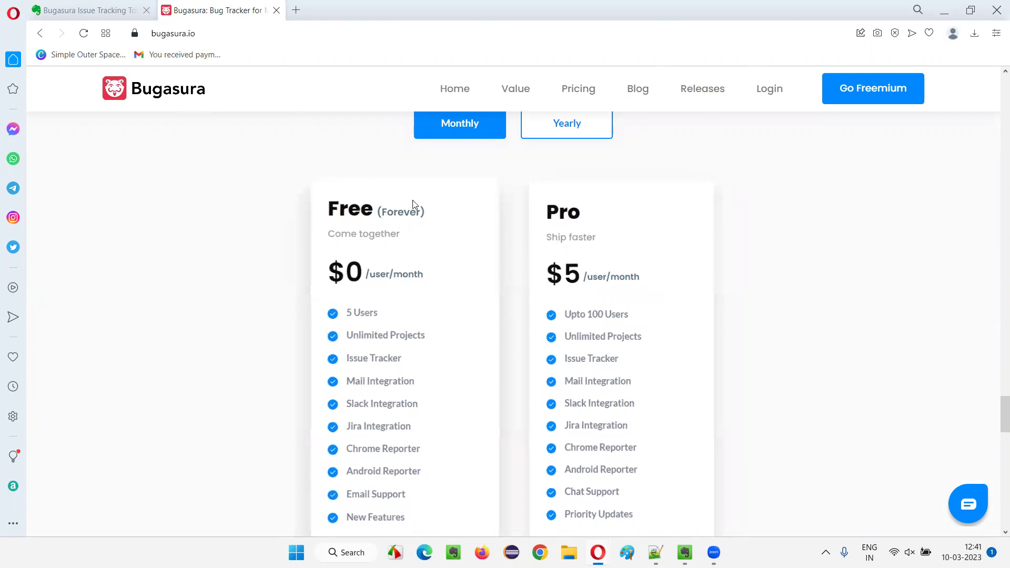
pyautogui.doubleClick(571, 259)
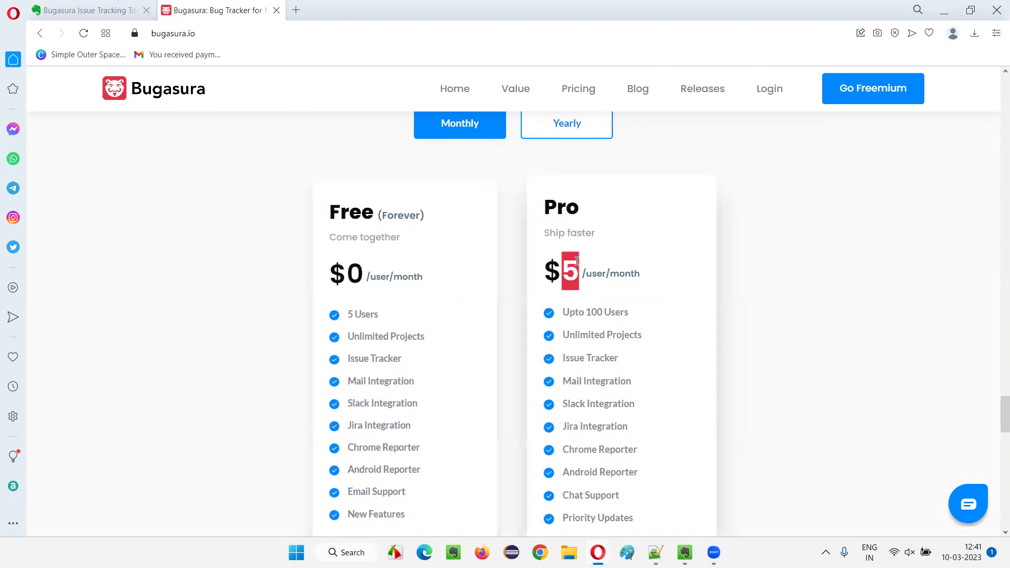
pyautogui.click(675, 296)
pyautogui.moveTo(543, 271); pyautogui.dragTo(580, 273)
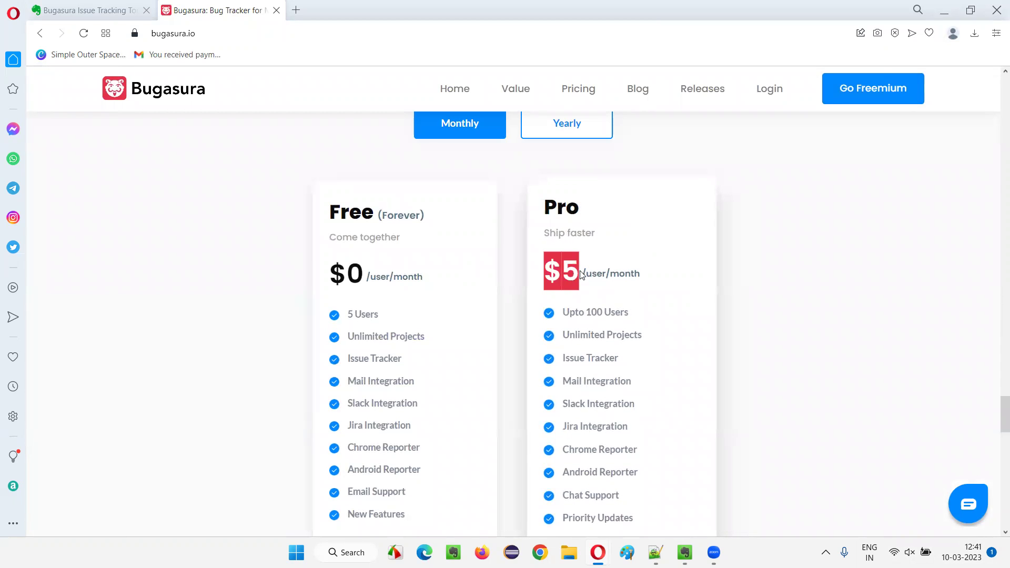
pyautogui.click(664, 304)
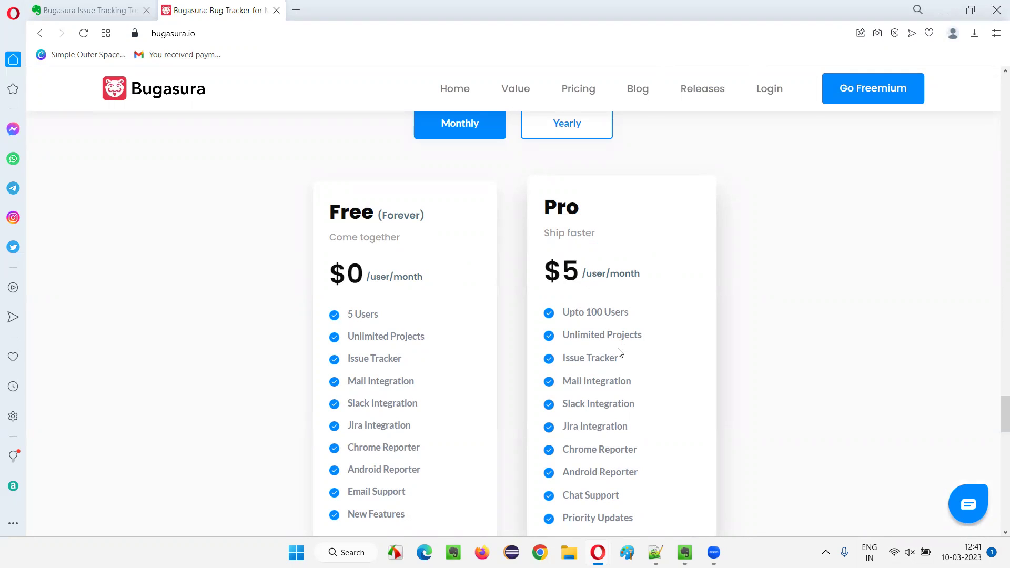
# Recheck Pro's $5 price and 100-user limit, then review the Free plan heading and tagline.
pyautogui.moveTo(571, 312); pyautogui.dragTo(640, 311)
pyautogui.moveTo(546, 268); pyautogui.dragTo(575, 264)
pyautogui.click(681, 288)
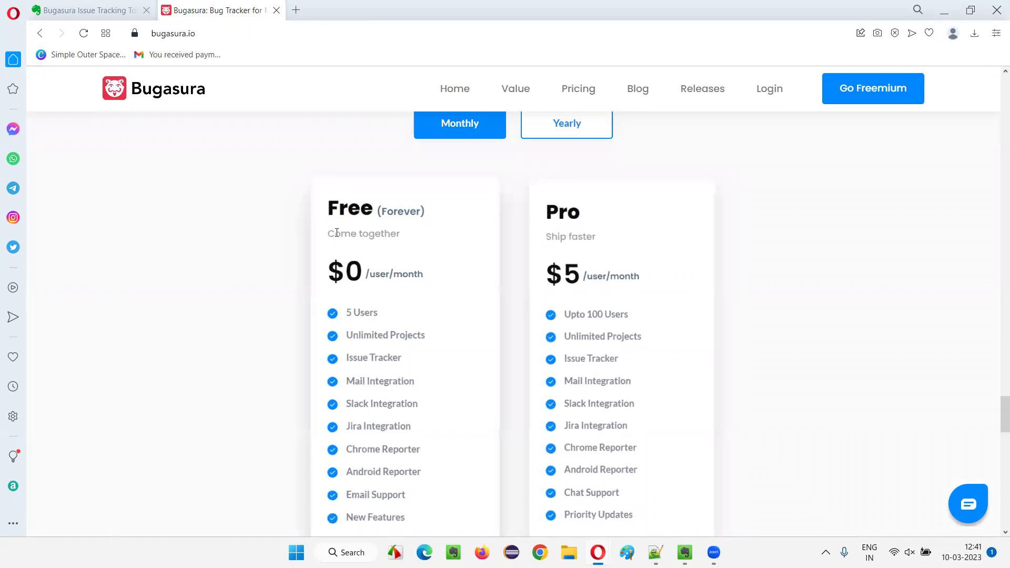
pyautogui.moveTo(326, 206); pyautogui.dragTo(436, 215)
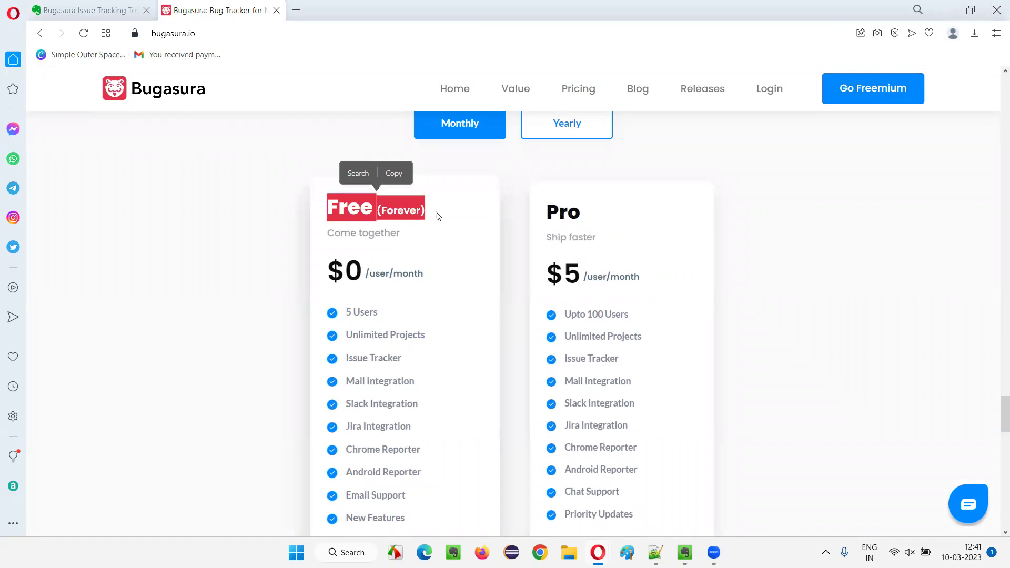
pyautogui.click(436, 215)
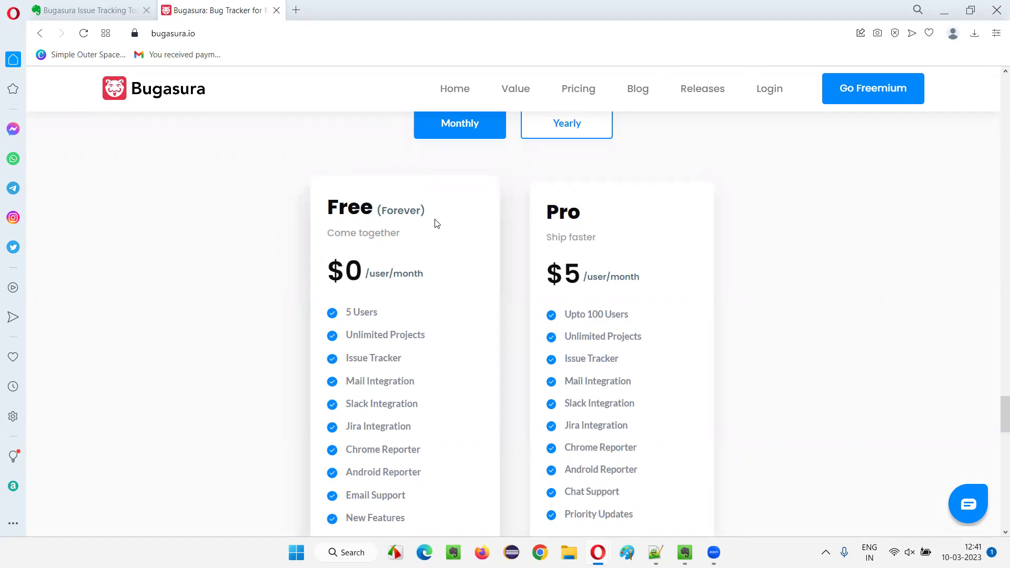
pyautogui.scroll(5, 333, 227)
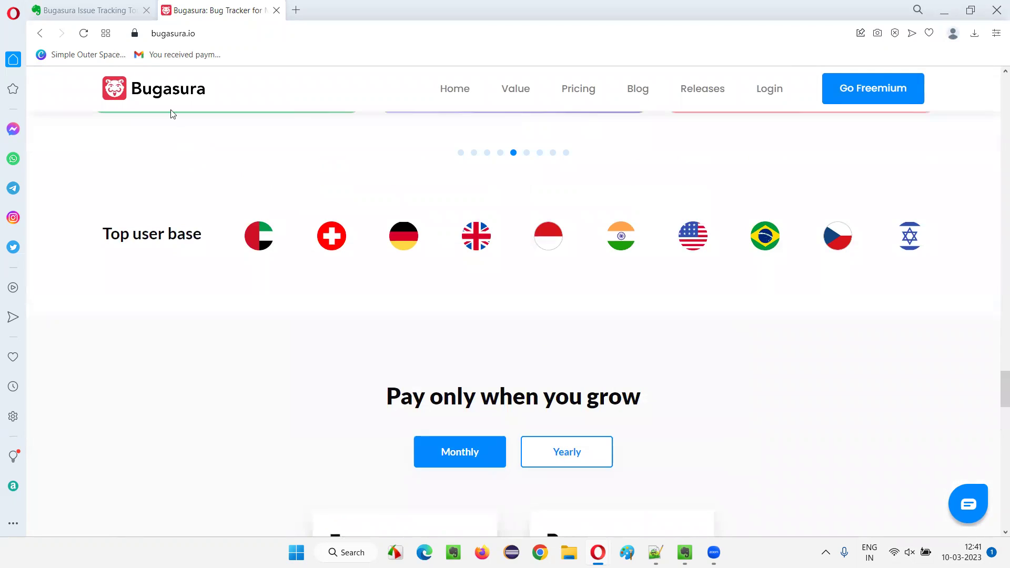
pyautogui.scroll(-4, 455, 216)
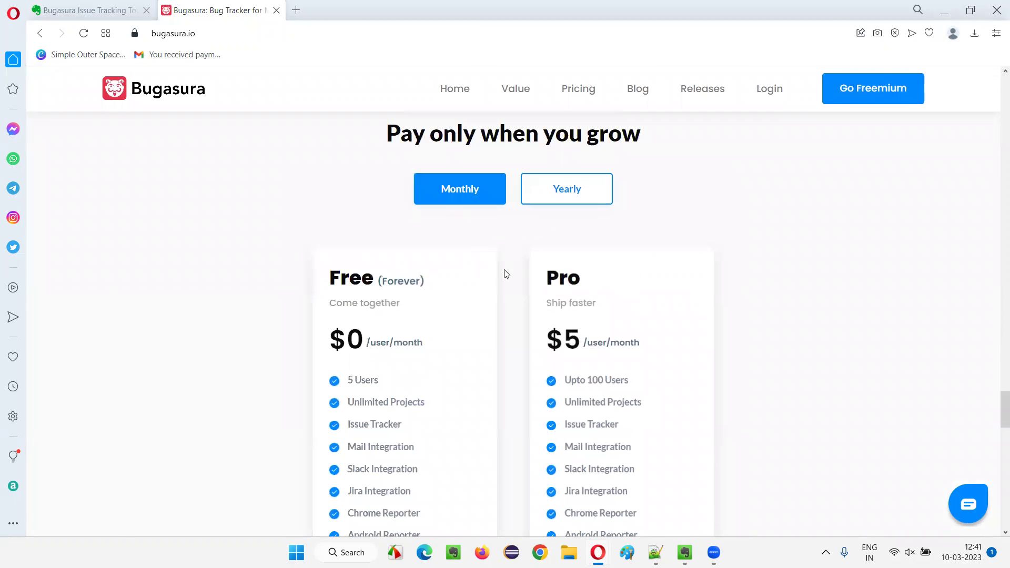
pyautogui.scroll(-1, 405, 266)
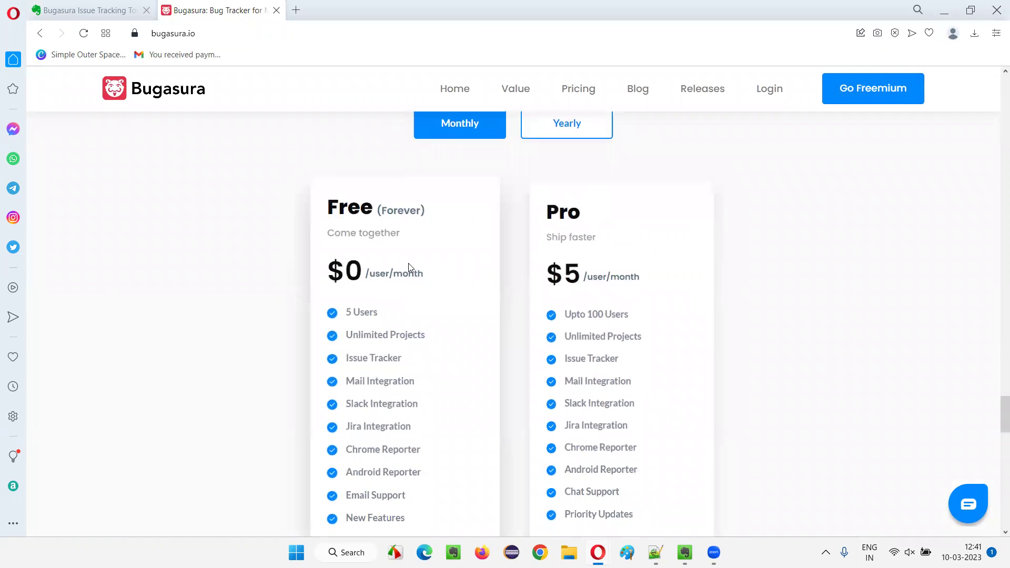
pyautogui.moveTo(348, 221); pyautogui.dragTo(423, 236)
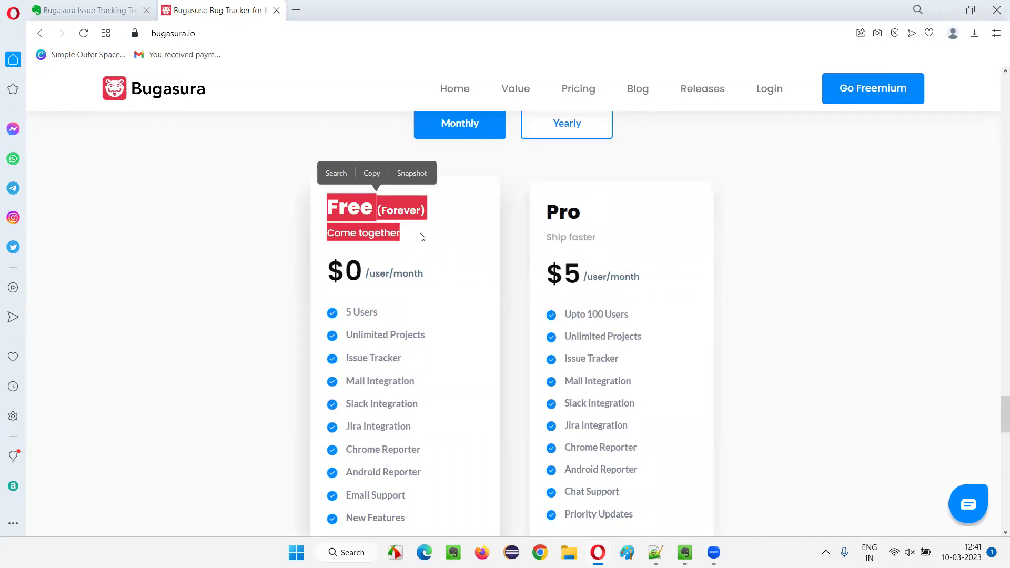
pyautogui.click(422, 237)
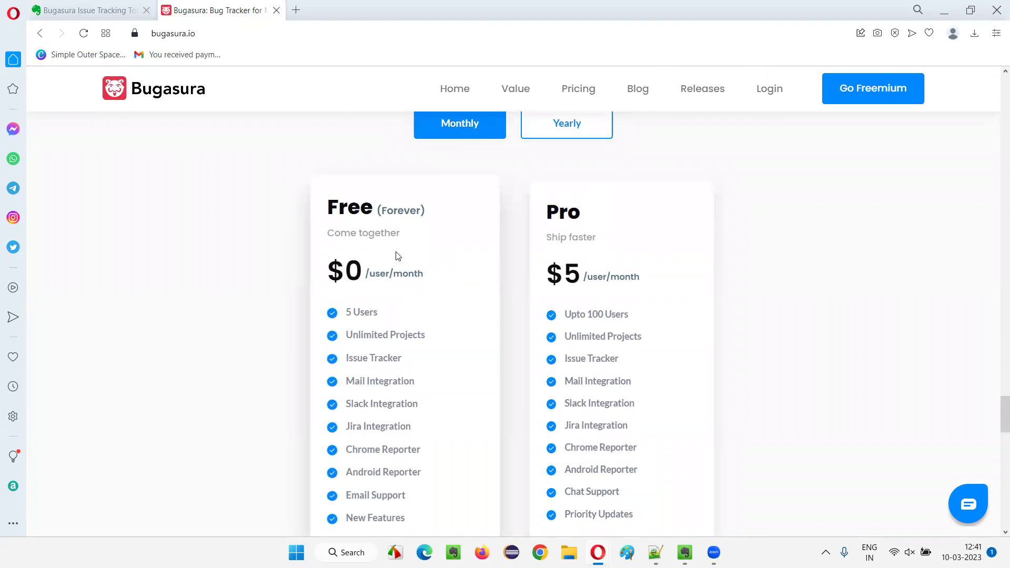
pyautogui.scroll(3, 406, 259)
# Switch pricing to Yearly billing and highlight Pro's $3.75 per user per month price.
pyautogui.click(573, 318)
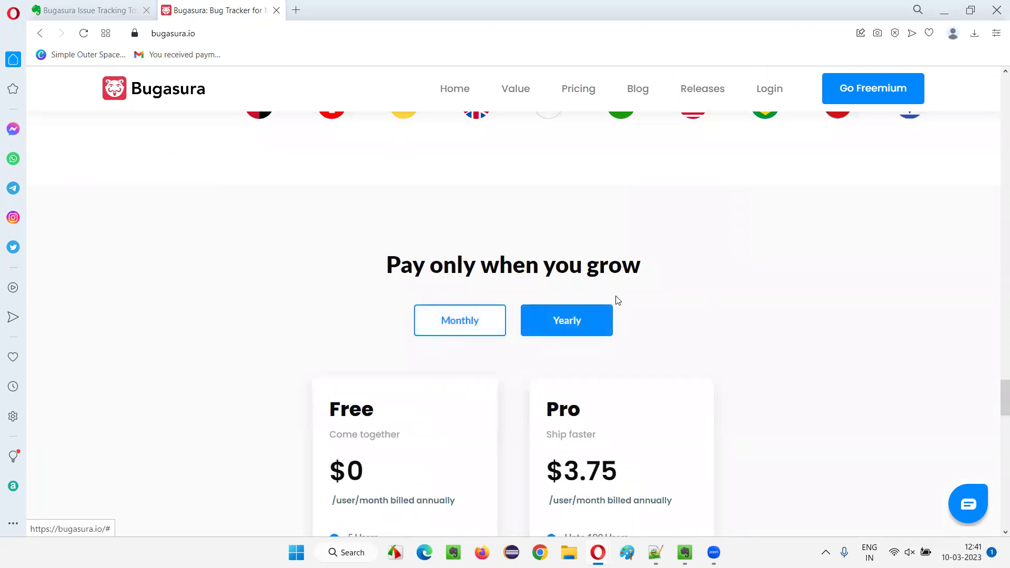
pyautogui.scroll(-3, 337, 304)
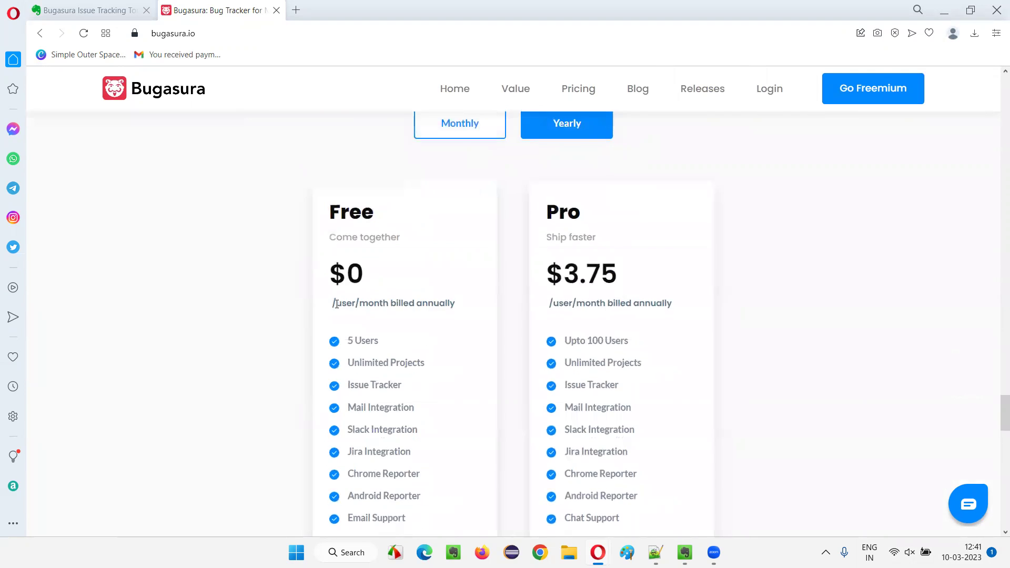
pyautogui.doubleClick(583, 271)
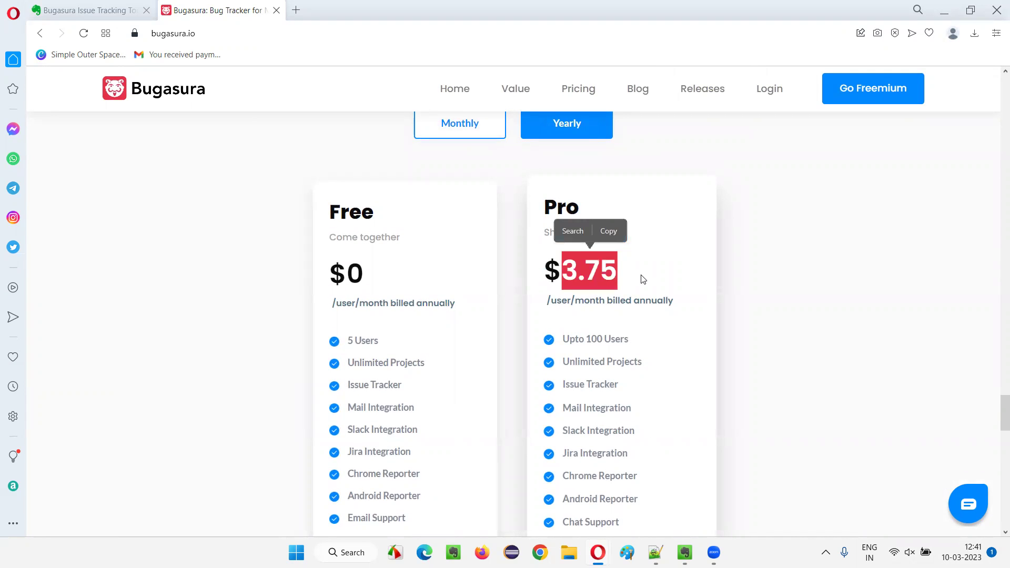
pyautogui.click(660, 272)
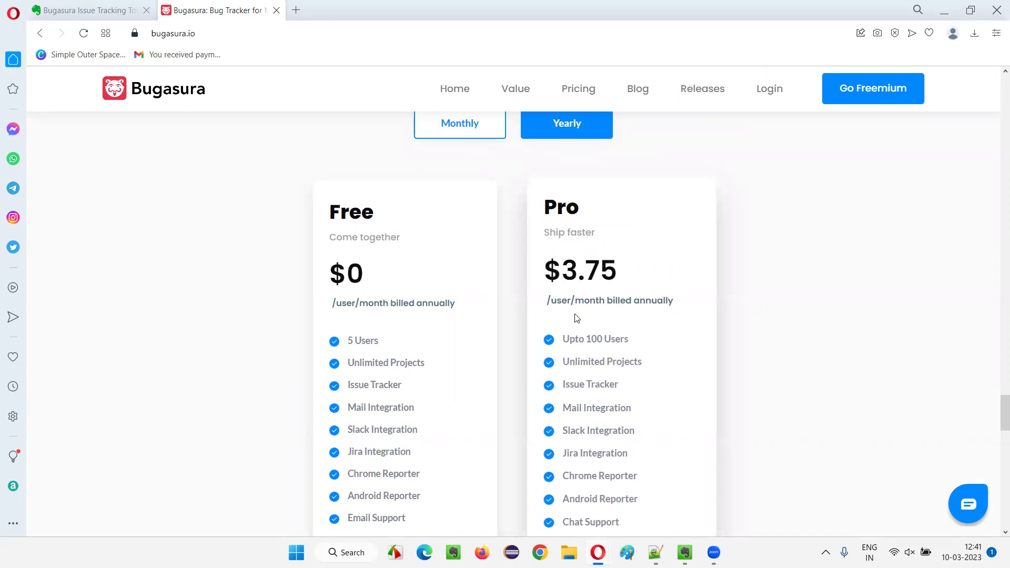
pyautogui.moveTo(551, 271); pyautogui.dragTo(652, 269)
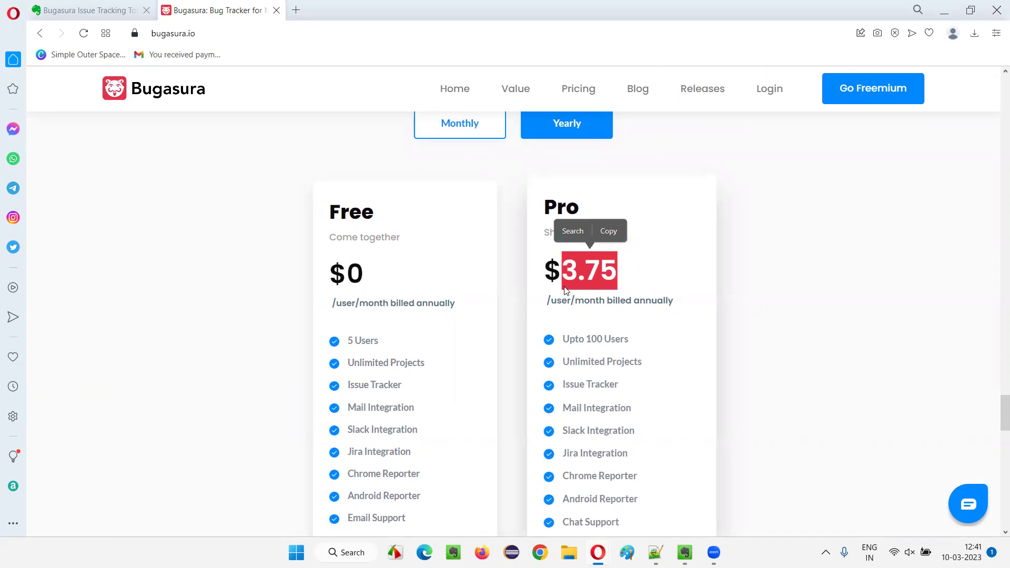
pyautogui.click(657, 295)
pyautogui.scroll(-5, 405, 305)
pyautogui.scroll(4, 412, 317)
pyautogui.scroll(-1, 419, 442)
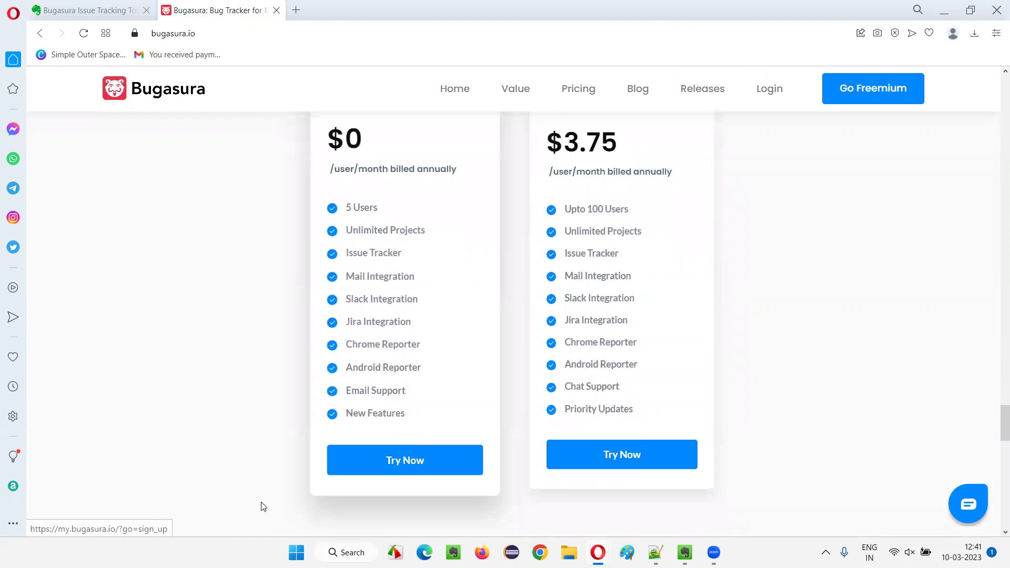
# Choose Try Now on the Free plan and sign up with a Google account.
pyautogui.click(416, 453)
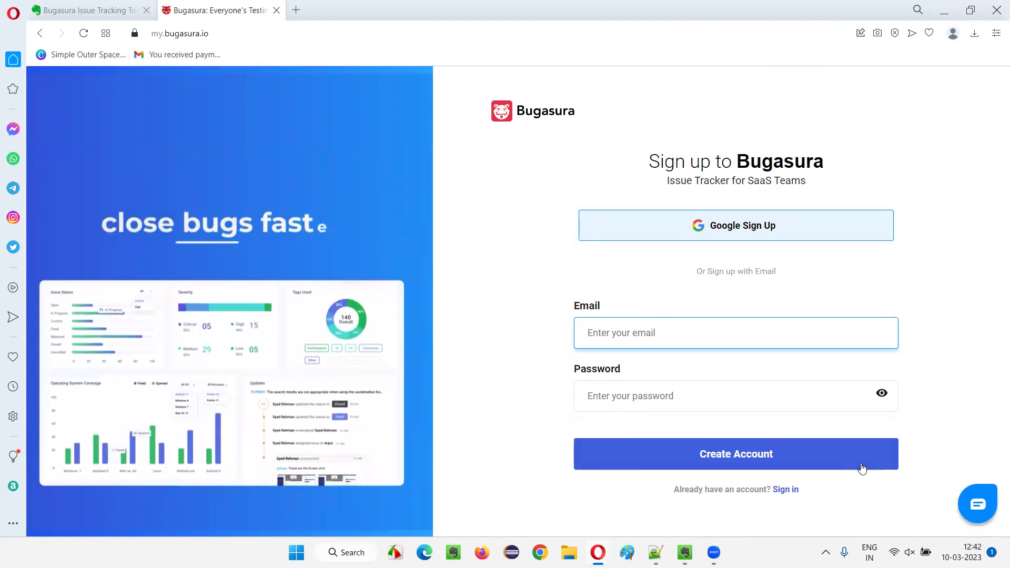
pyautogui.click(721, 225)
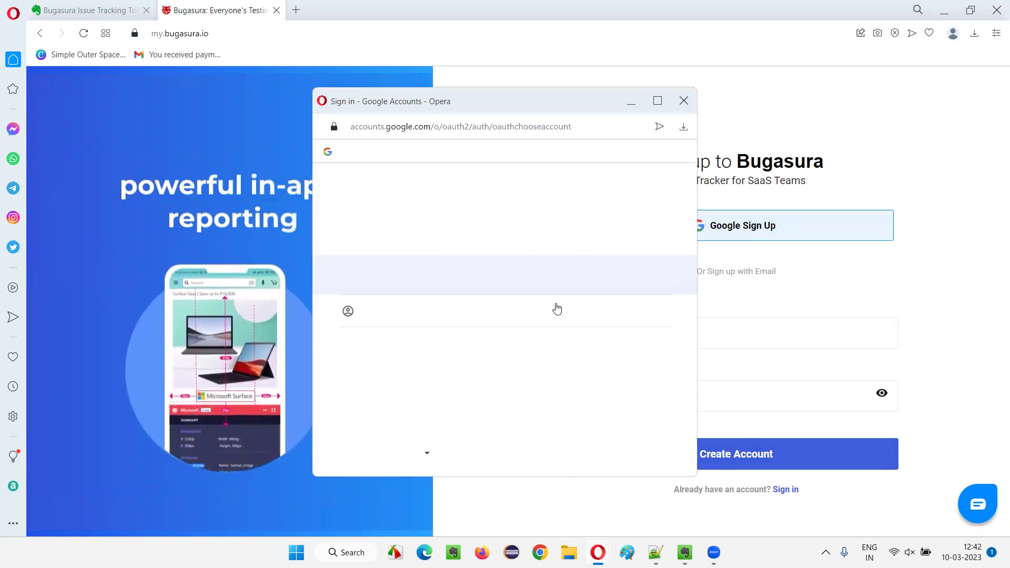
pyautogui.click(419, 280)
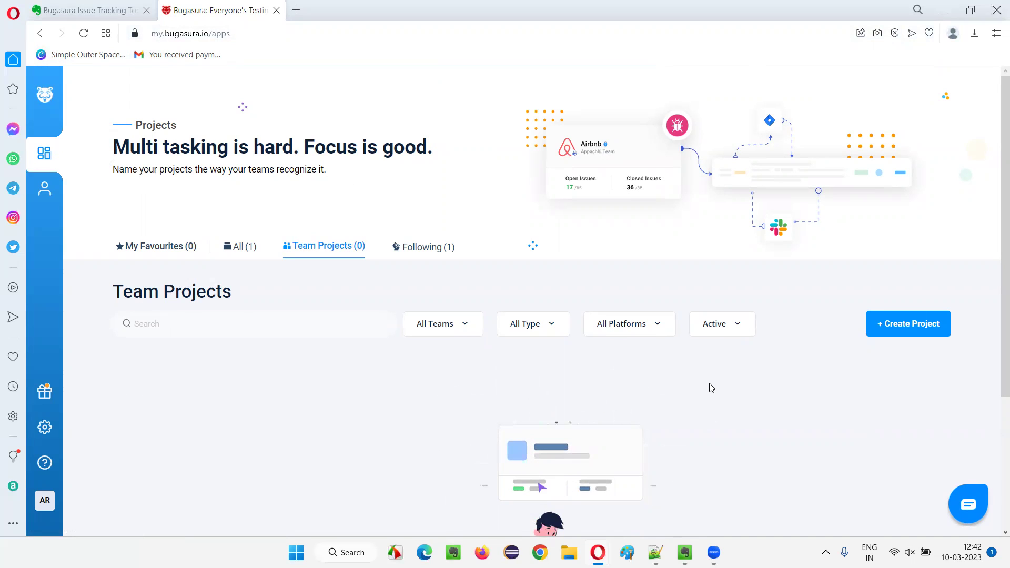
# Open the Create New Project form and focus its Project Name field.
pyautogui.click(908, 325)
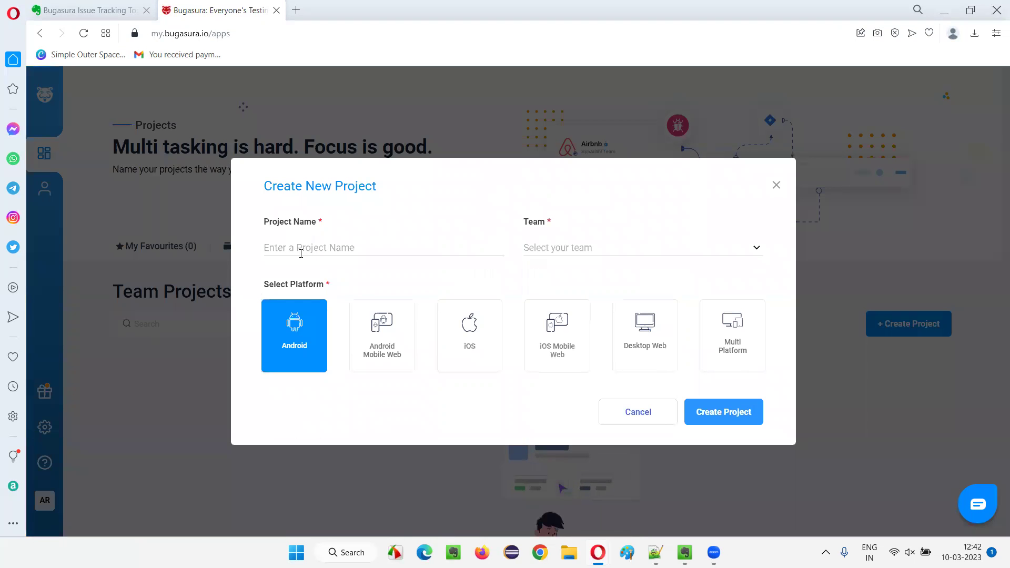
pyautogui.click(303, 245)
# Open the TutorialsNinja demo store at tutorialsninja.com/demo in a new tab.
pyautogui.hotkey('ctrl', 't')
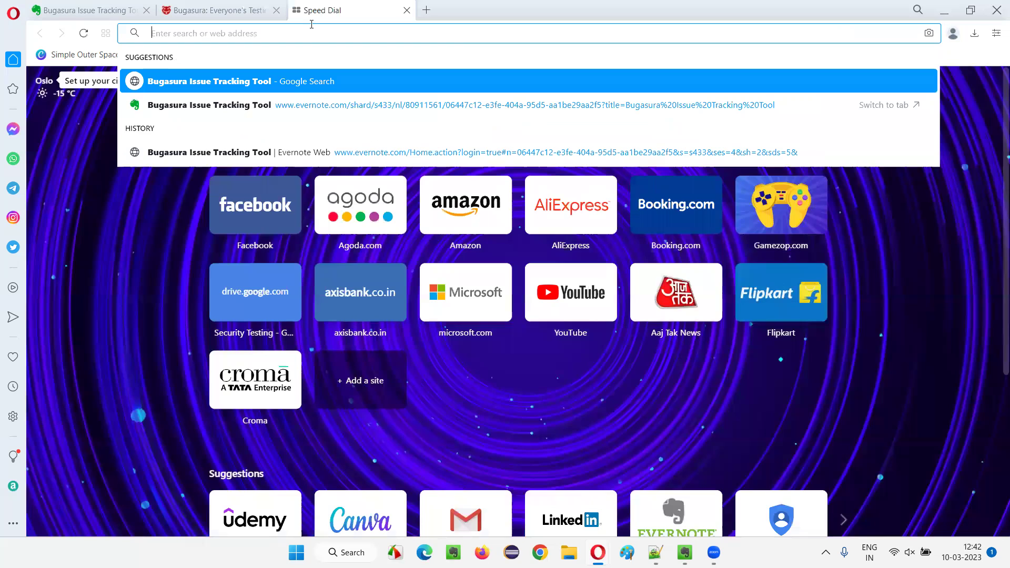
pyautogui.write('tutorialsni')
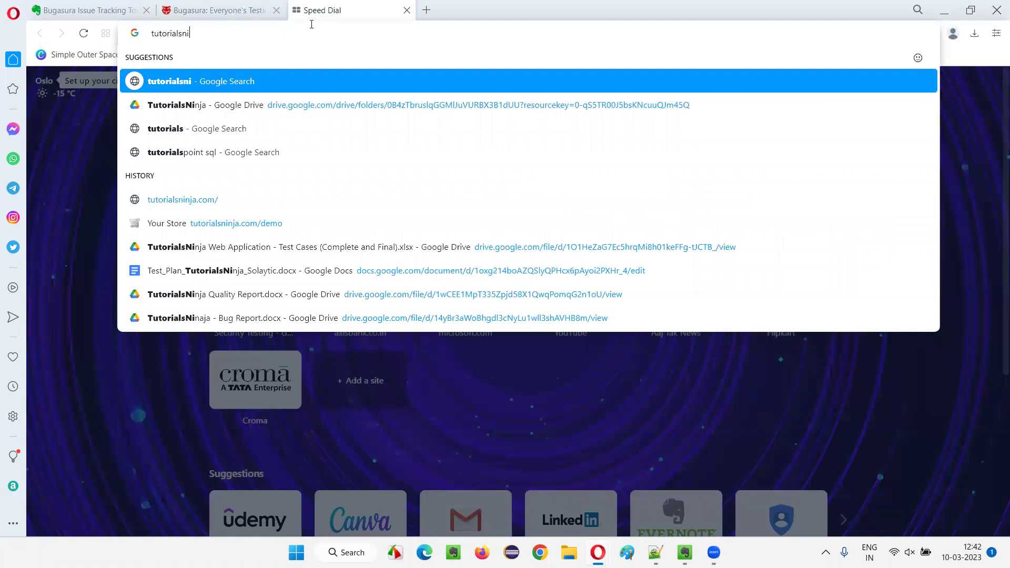
pyautogui.write('nja.com/demo')
pyautogui.press('Return')
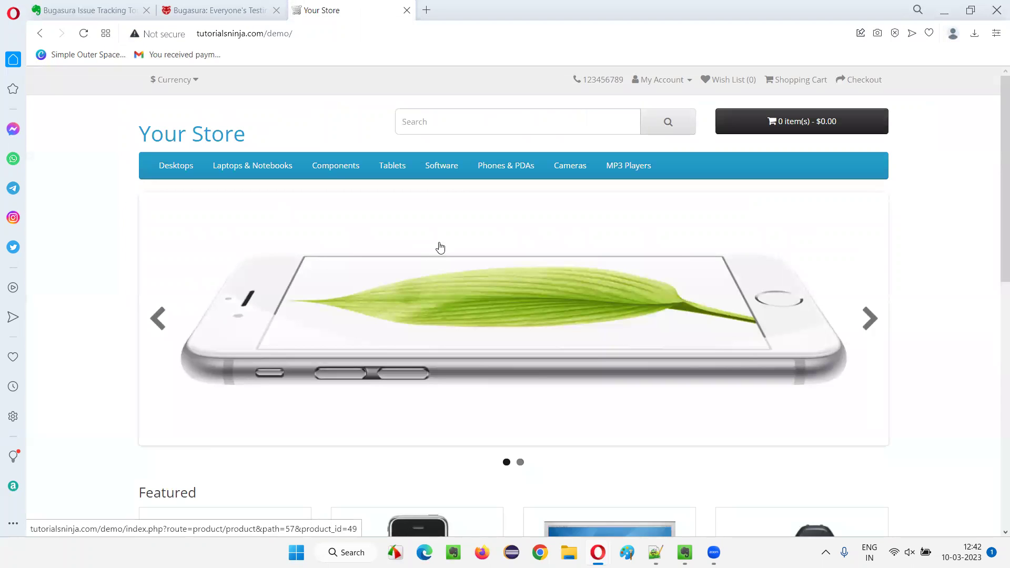
pyautogui.moveTo(995, 80); pyautogui.dragTo(995, 196)
pyautogui.scroll(-4, 835, 205)
pyautogui.scroll(9, 429, 161)
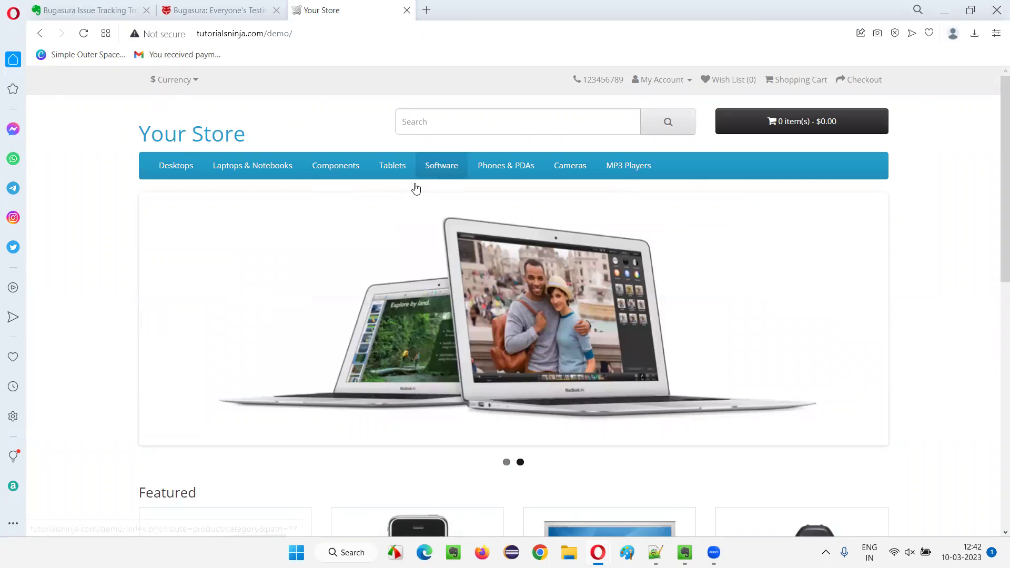
# Open the Register page, autofill personal details, and change the telephone to 'abcdefgh'.
pyautogui.click(671, 81)
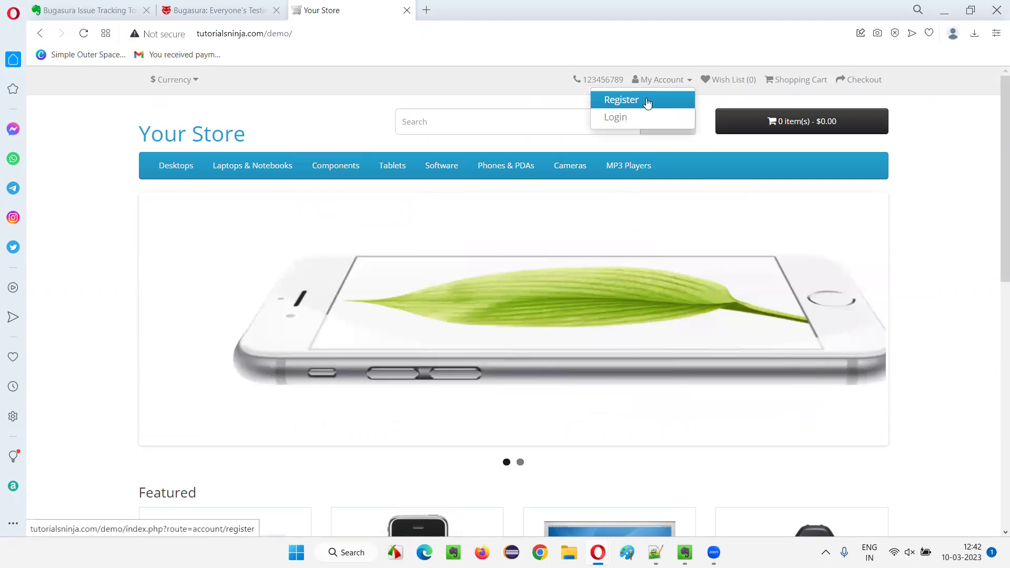
pyautogui.click(646, 103)
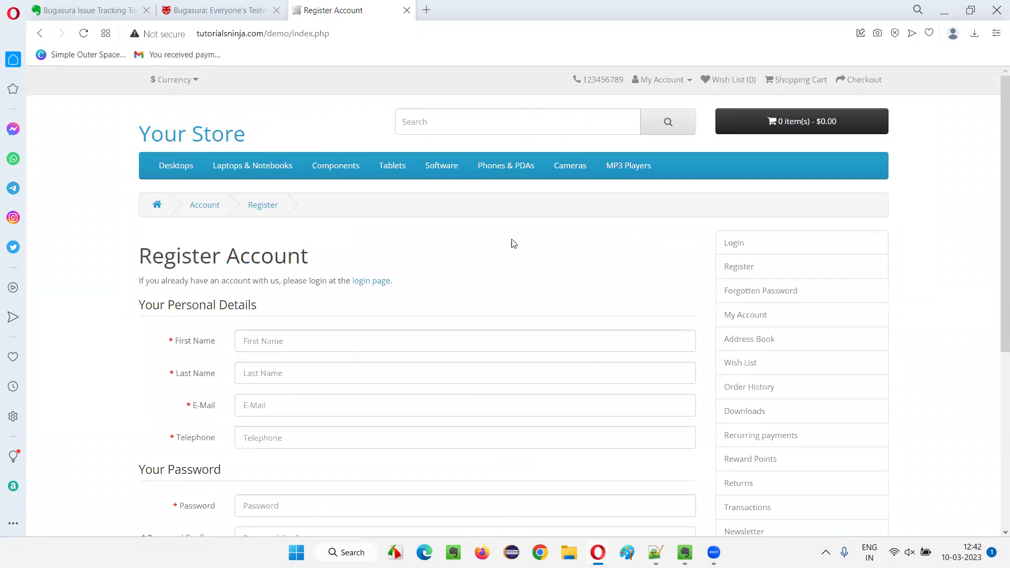
pyautogui.scroll(-3, 431, 239)
pyautogui.click(282, 215)
pyautogui.press('Down')
pyautogui.press('Return')
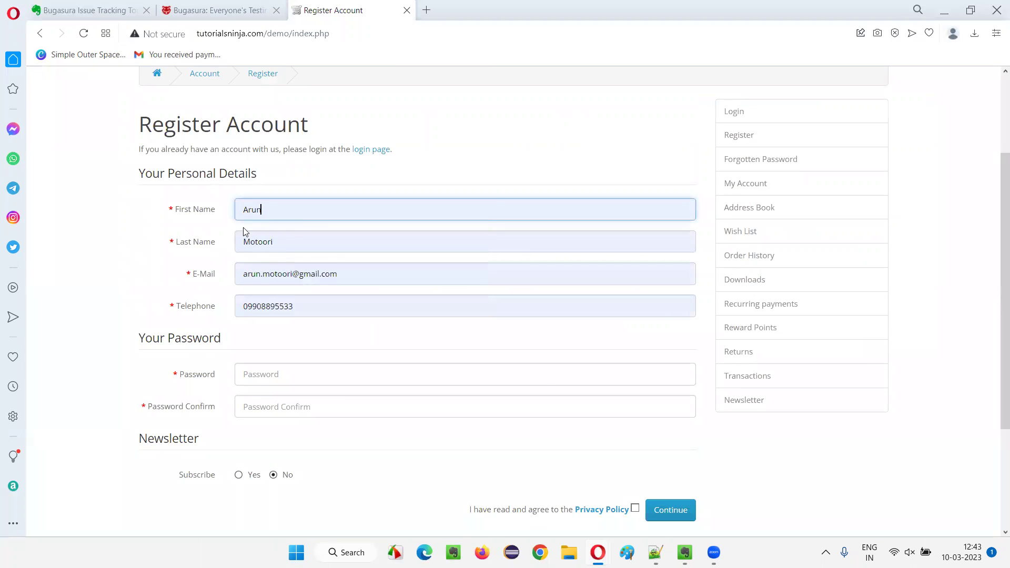
pyautogui.moveTo(248, 308); pyautogui.dragTo(308, 311)
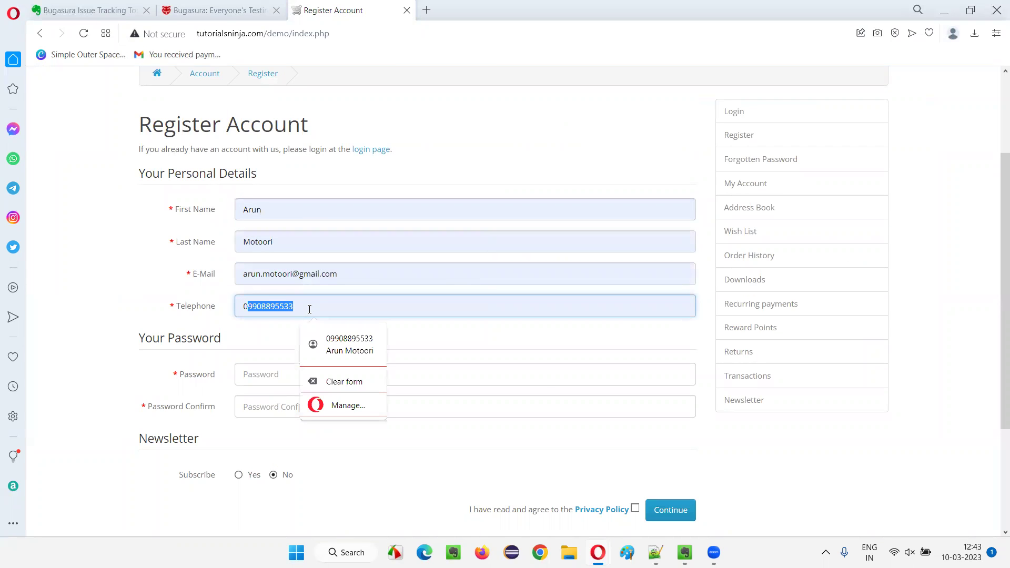
pyautogui.click(275, 306)
pyautogui.doubleClick(281, 307)
pyautogui.write('abcdef')
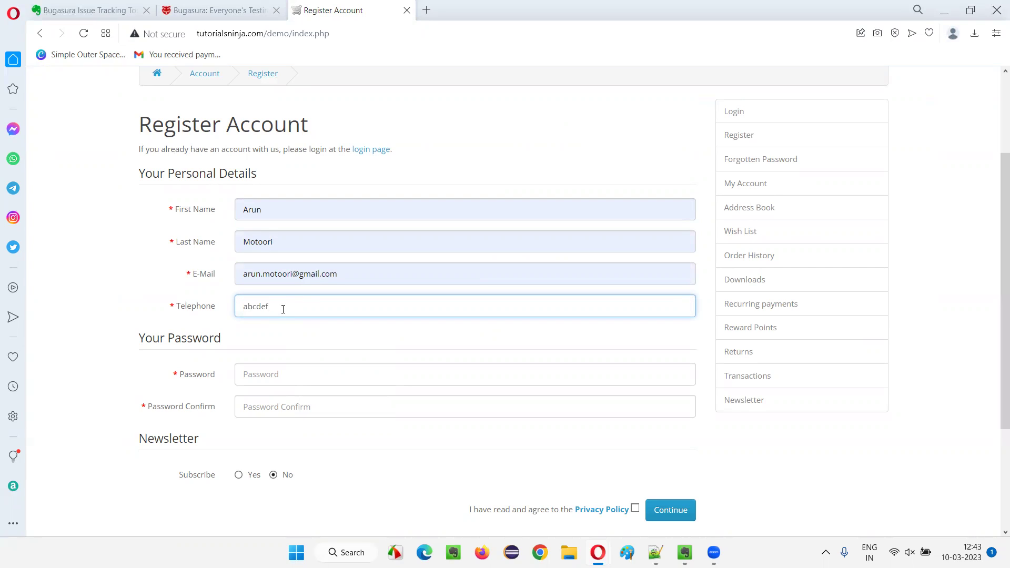
pyautogui.write('gh')
# Enter and confirm the password and agree to the Privacy Policy.
pyautogui.scroll(-2, 361, 345)
pyautogui.click(292, 243)
pyautogui.write('a')
pyautogui.click(294, 269)
pyautogui.write('a')
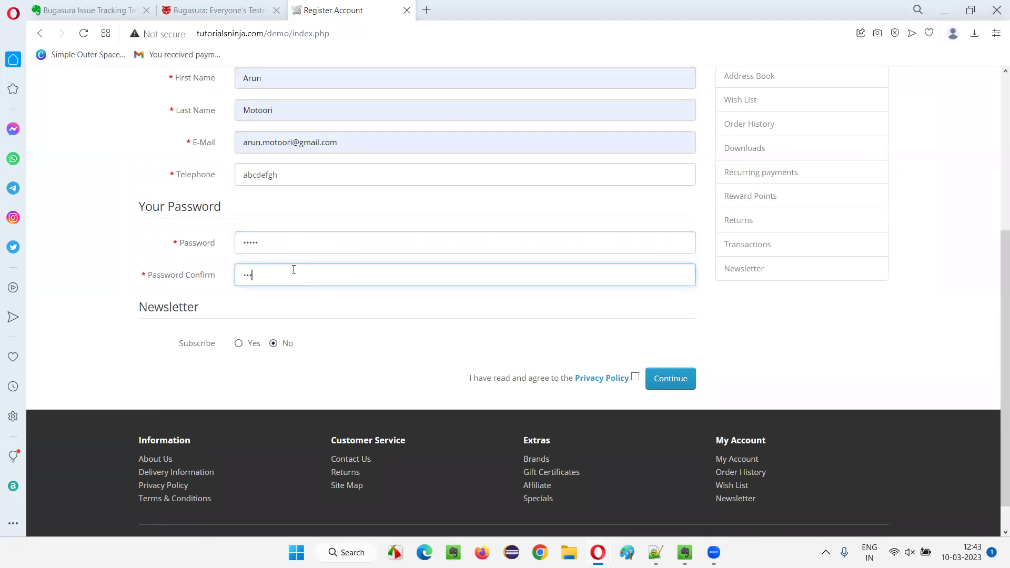
pyautogui.doubleClick(291, 179)
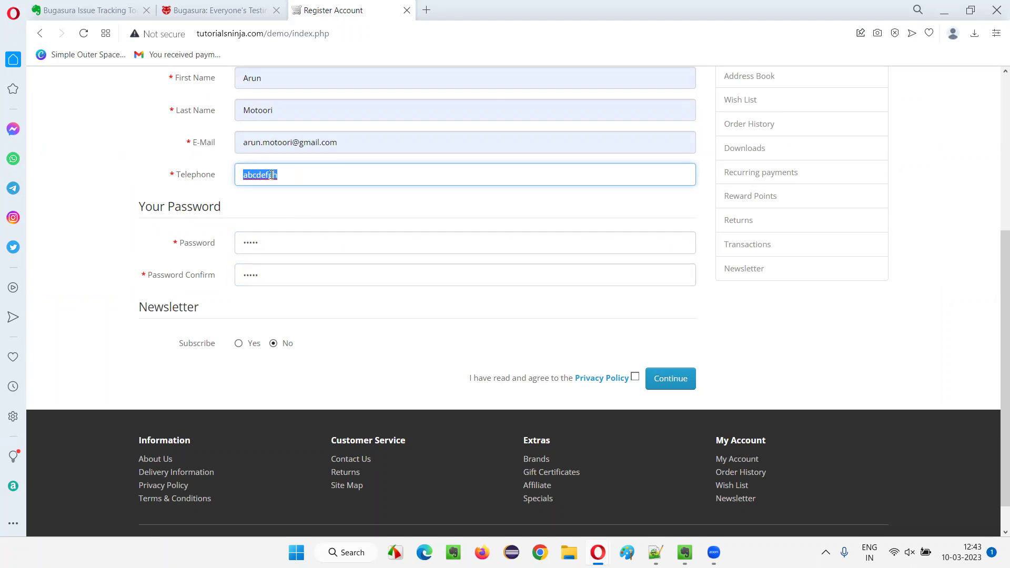
pyautogui.scroll(1, 314, 217)
pyautogui.scroll(-2, 261, 256)
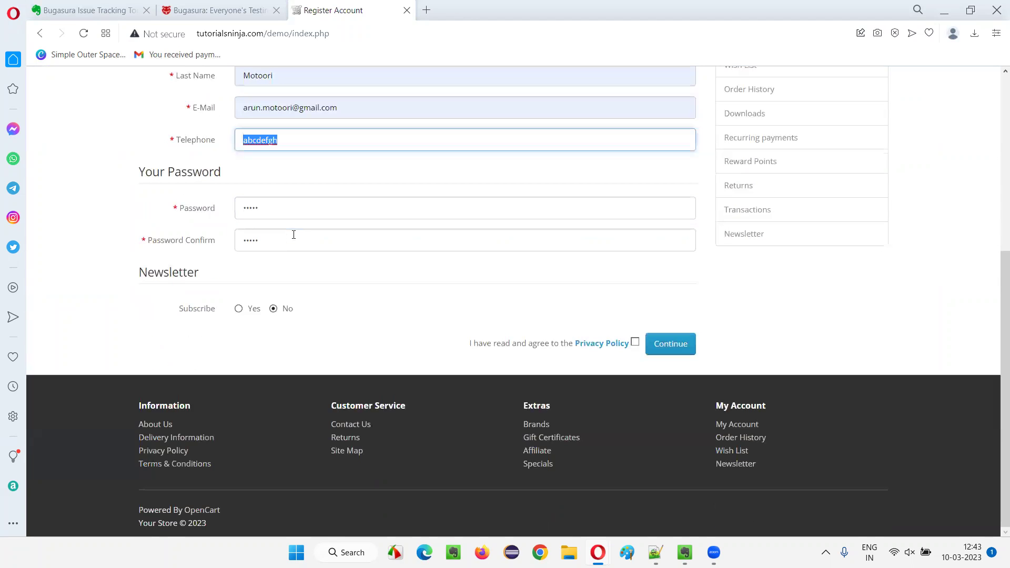
pyautogui.click(635, 344)
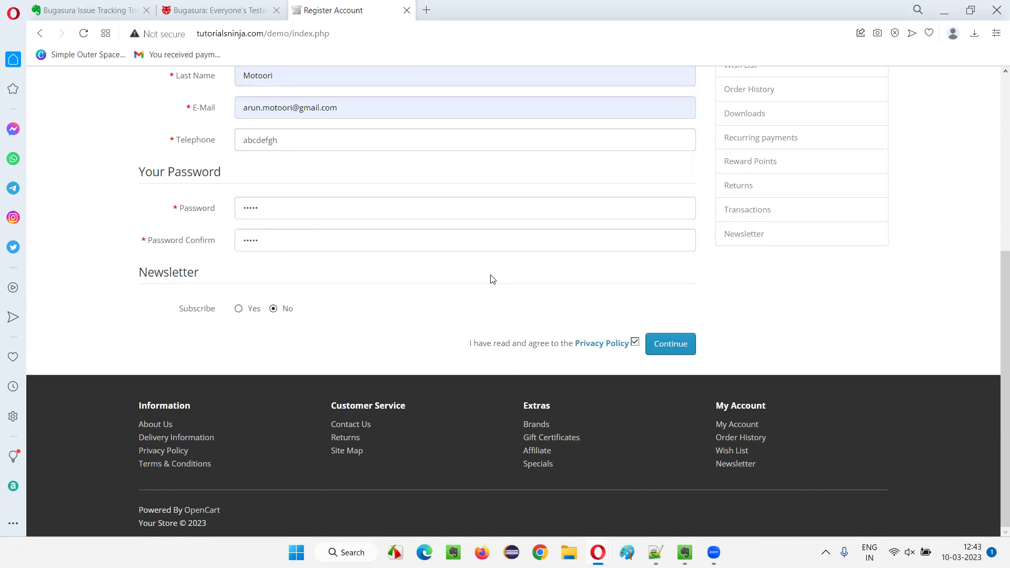
pyautogui.scroll(5, 415, 261)
pyautogui.scroll(-3, 336, 174)
pyautogui.moveTo(287, 241); pyautogui.dragTo(204, 236)
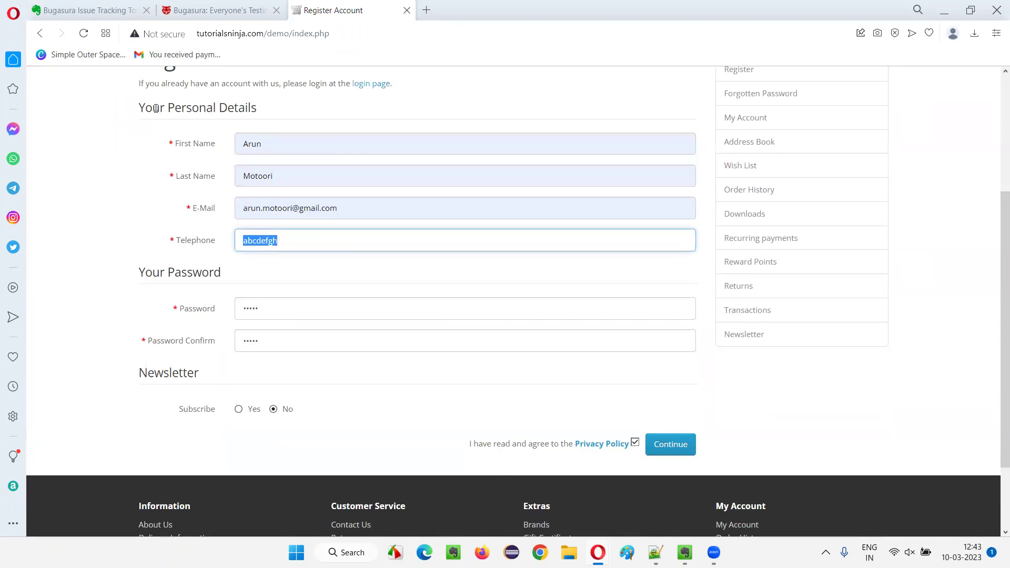
pyautogui.scroll(1, 157, 124)
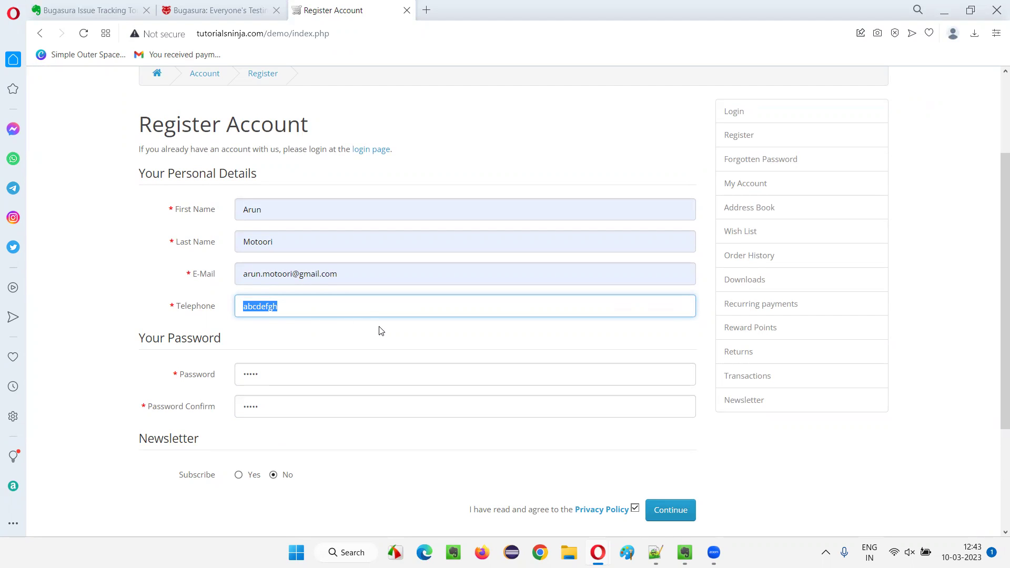
pyautogui.scroll(-3, 420, 260)
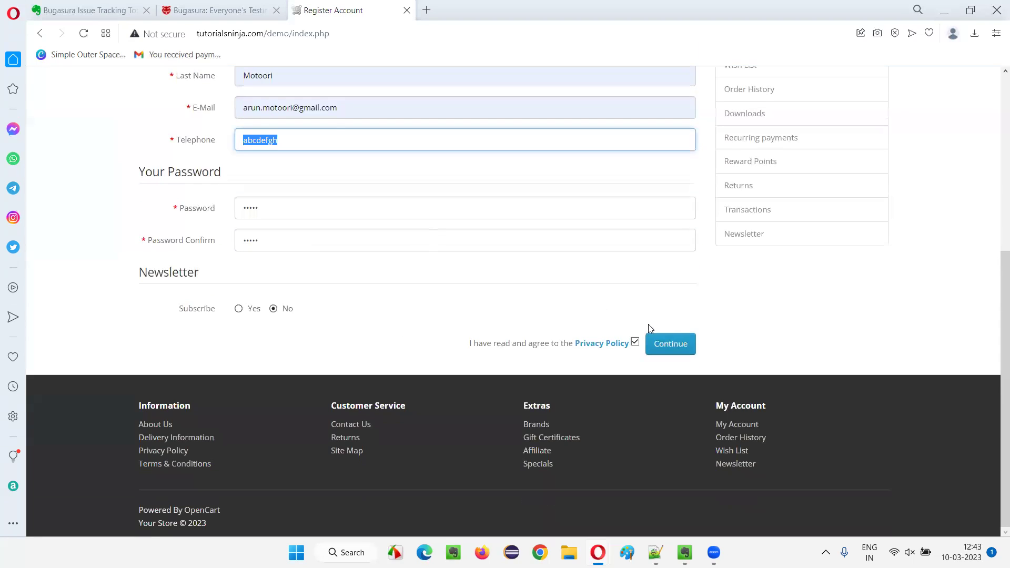
# Submit the form, then swap the already-registered e-mail for a new address.
pyautogui.click(670, 343)
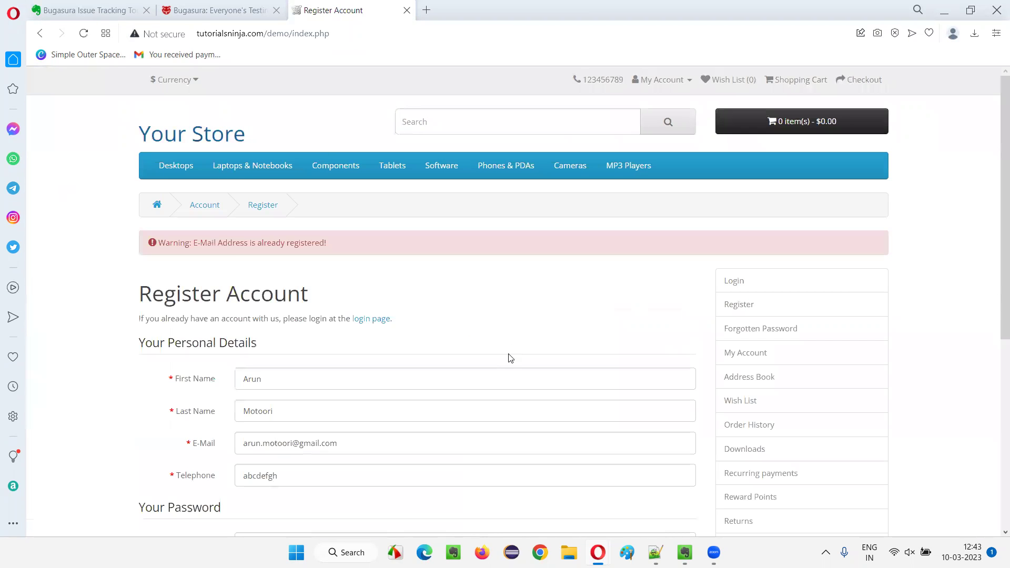
pyautogui.scroll(-3, 216, 272)
pyautogui.tripleClick(315, 244)
pyautogui.press('BackSpace')
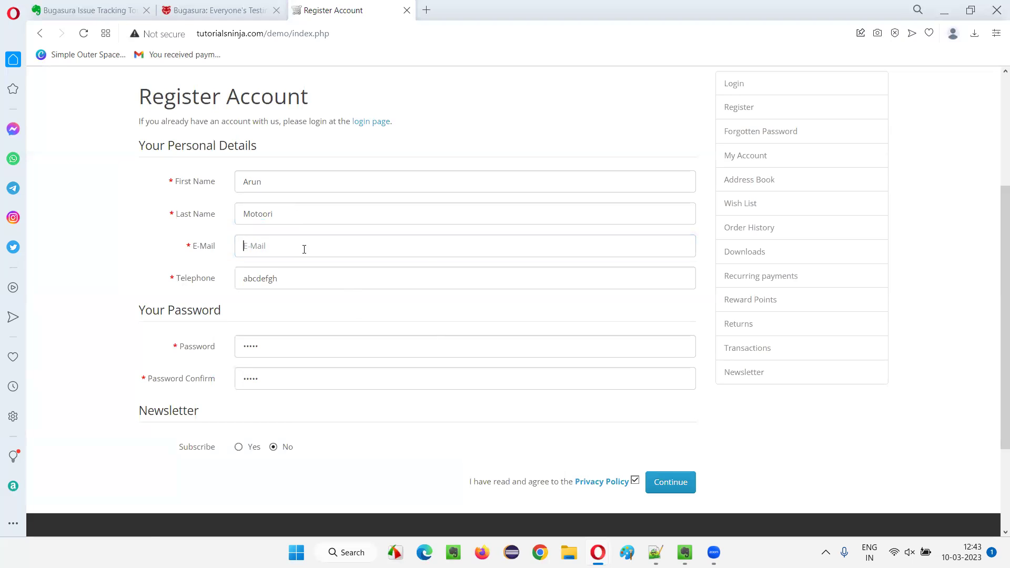
pyautogui.click(304, 248)
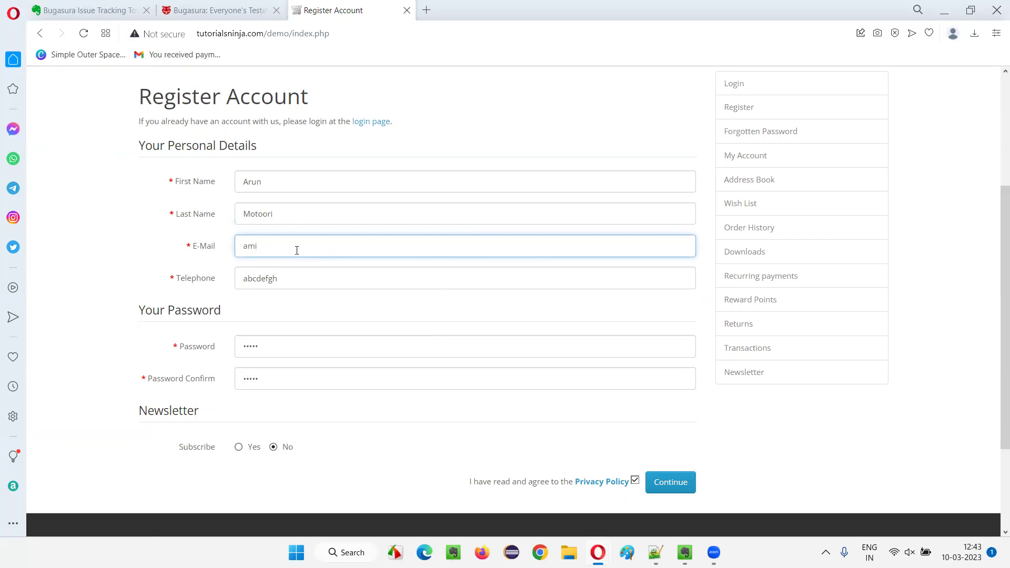
pyautogui.tripleClick(398, 238)
pyautogui.click(93, 239)
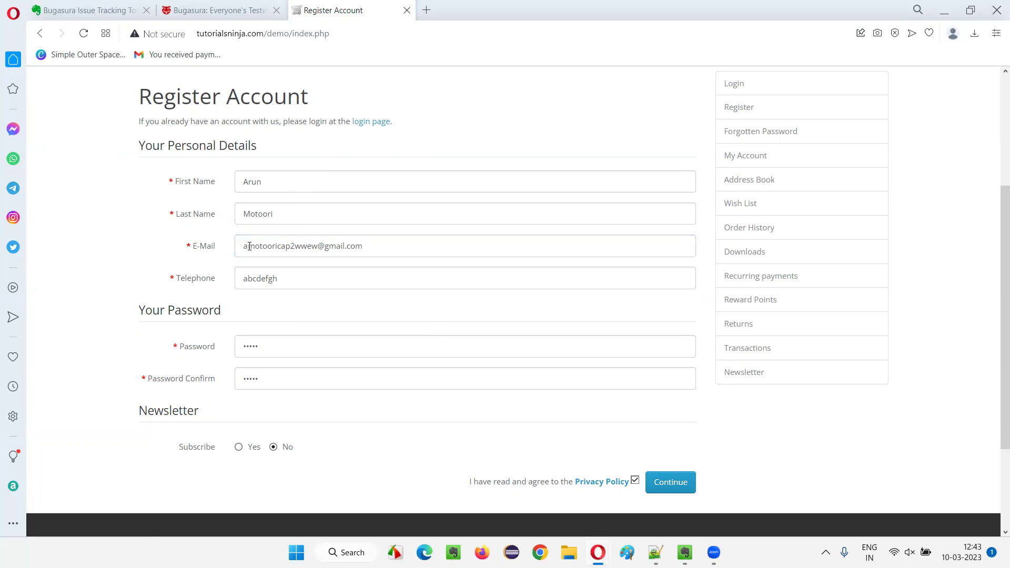
pyautogui.doubleClick(264, 283)
pyautogui.scroll(-3, 354, 283)
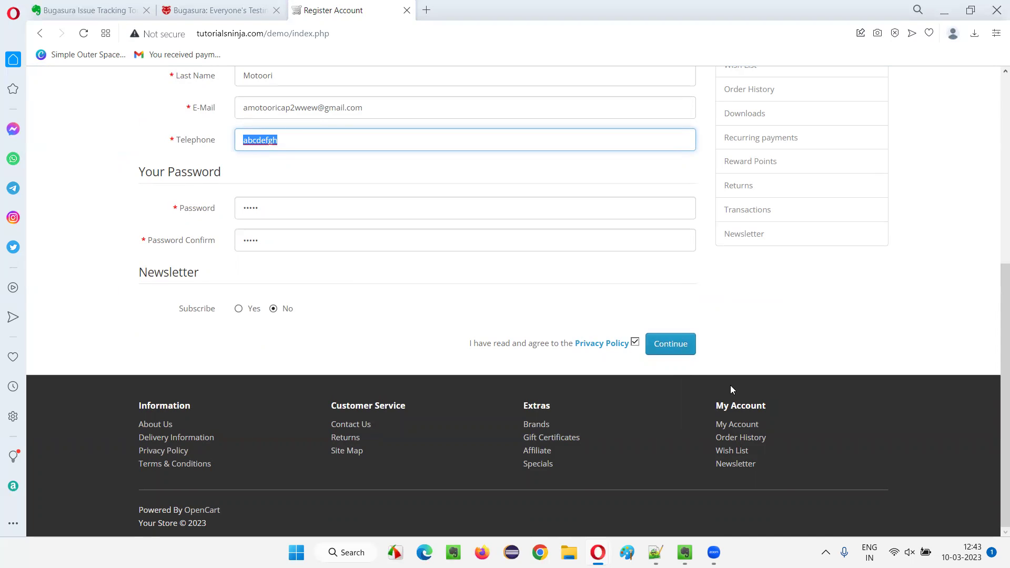
# Submit the registration, log out of the store, and reopen the Register page.
pyautogui.click(675, 348)
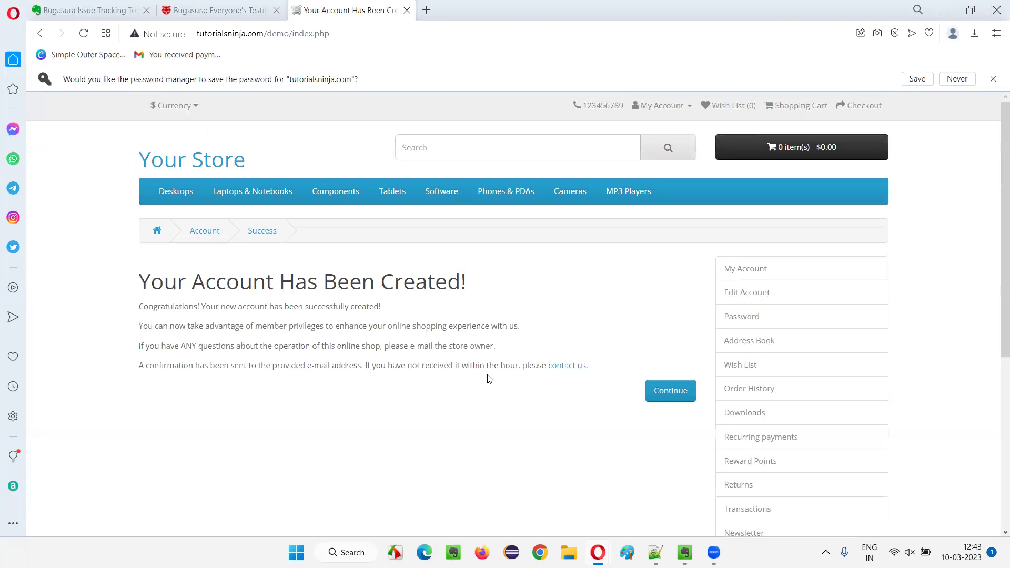
pyautogui.click(669, 389)
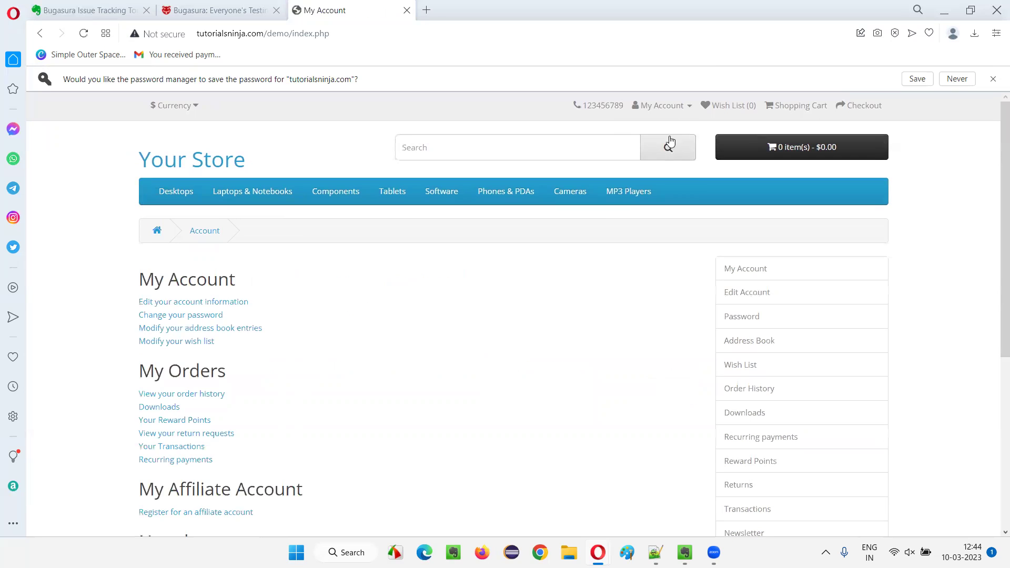
pyautogui.click(657, 105)
pyautogui.click(629, 195)
pyautogui.click(657, 105)
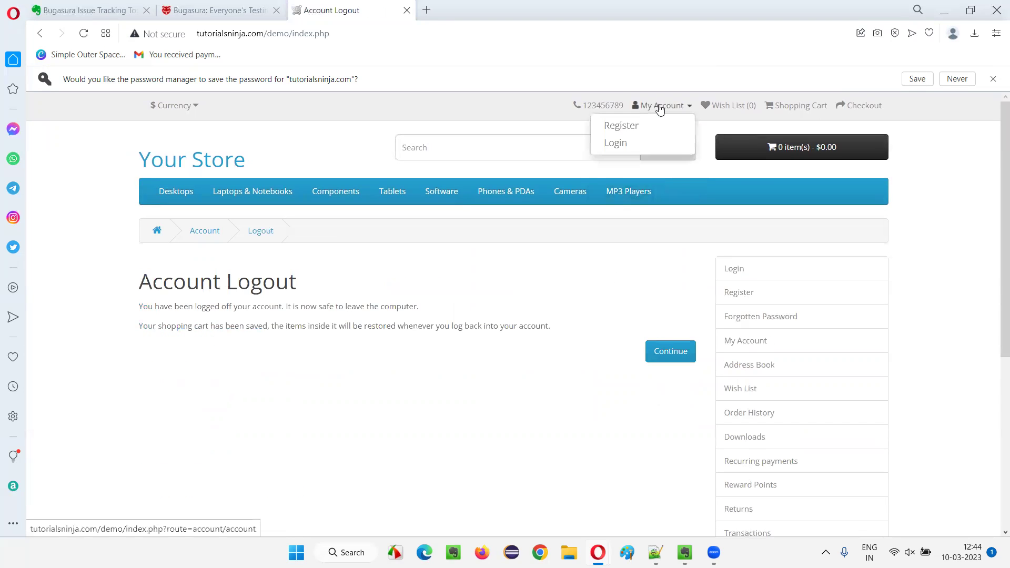
pyautogui.click(624, 124)
pyautogui.scroll(-3, 260, 310)
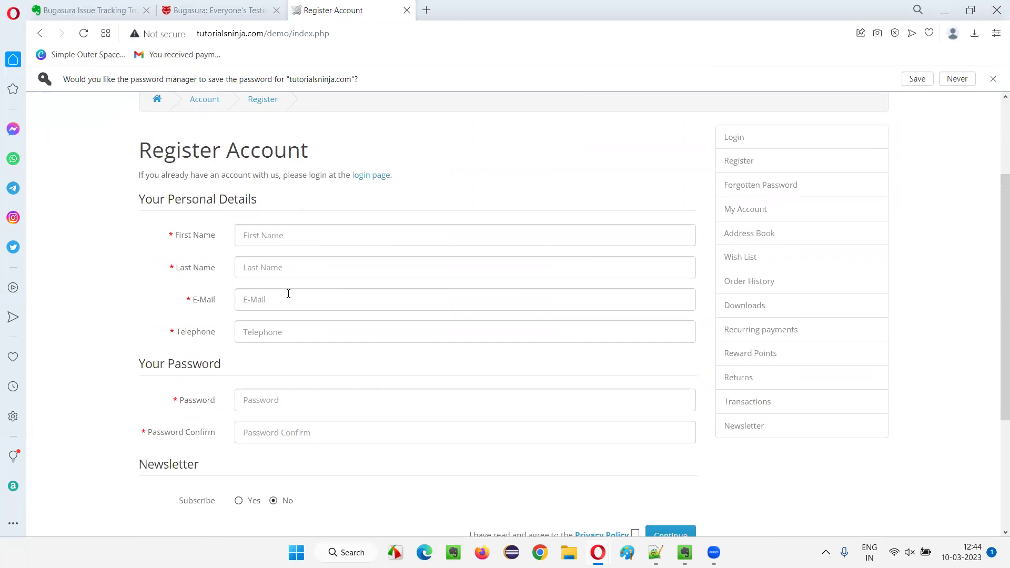
# Autofill details, alter the e-mail, set telephone 'asgsadfasfasffasfd', enter passwords, and accept the Privacy Policy.
pyautogui.click(266, 232)
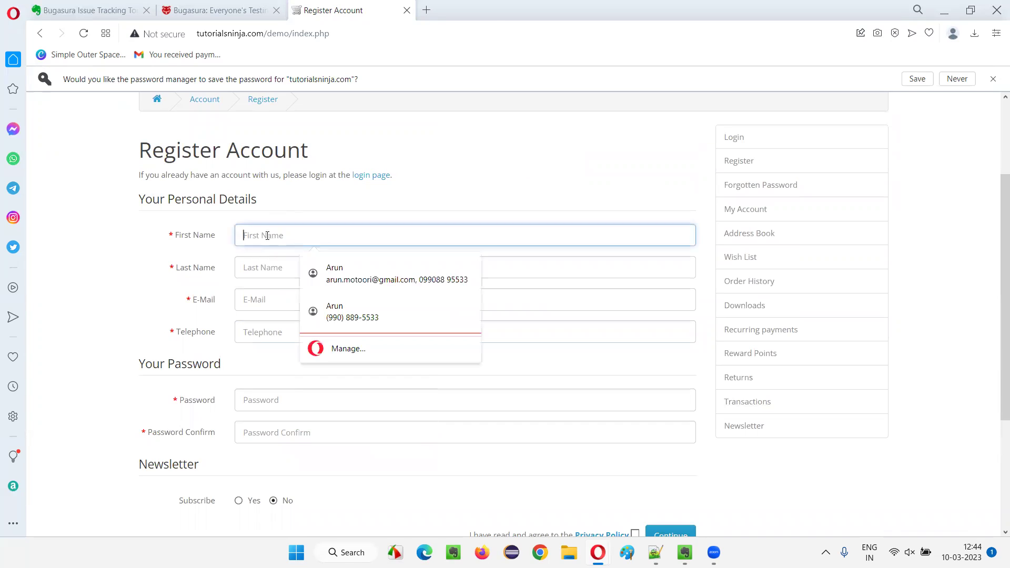
pyautogui.click(302, 310)
pyautogui.click(290, 300)
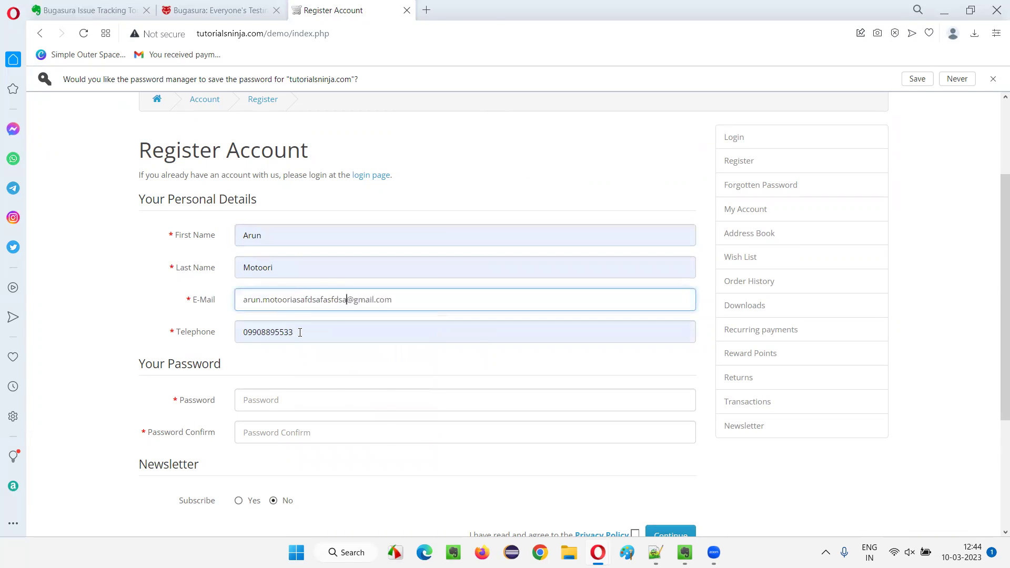
pyautogui.press('Tab')
pyautogui.write('asgsadfasfasffasfd')
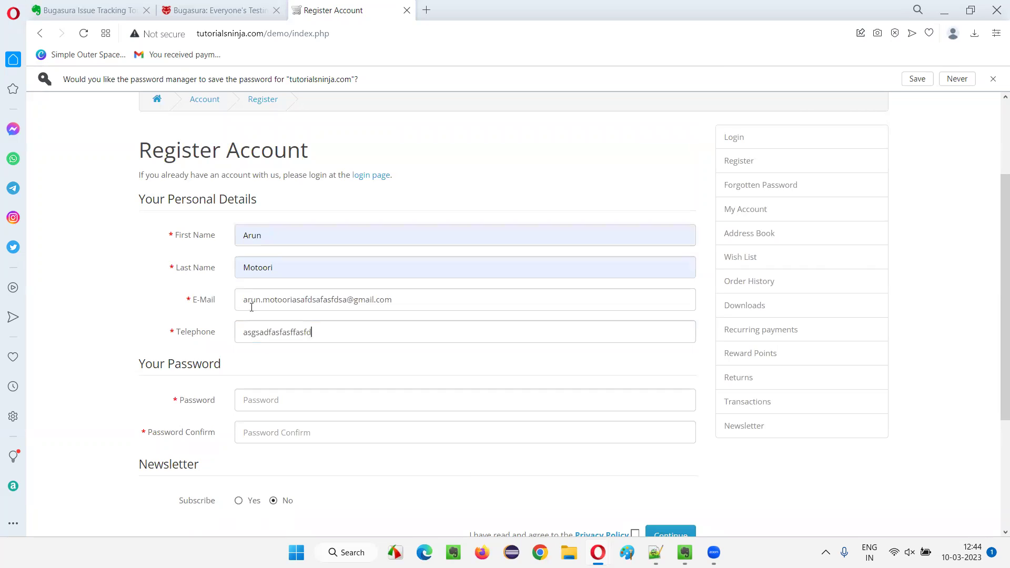
pyautogui.scroll(-3, 227, 210)
pyautogui.click(342, 266)
pyautogui.write('12')
pyautogui.click(338, 280)
pyautogui.write('1')
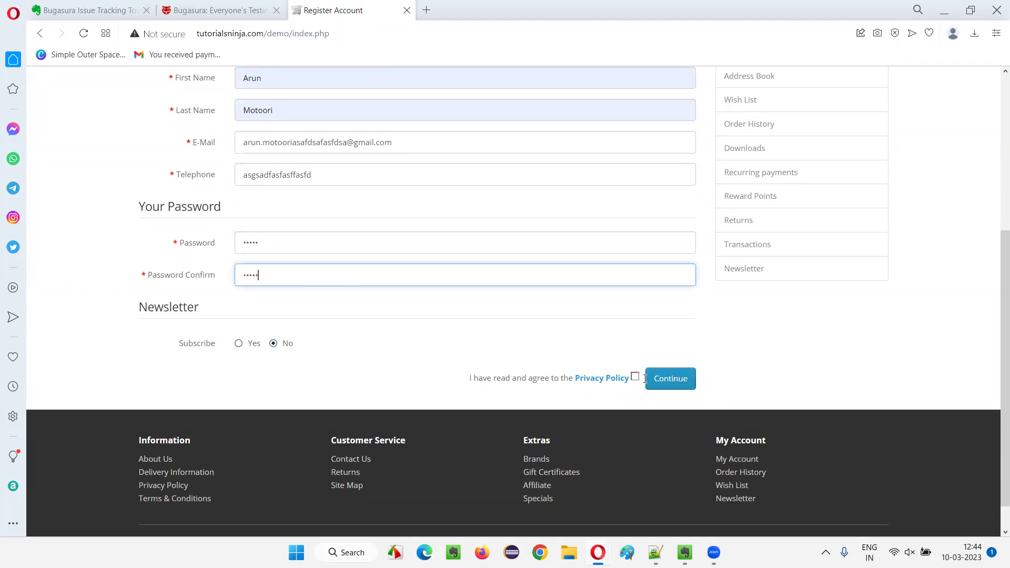
pyautogui.click(635, 377)
pyautogui.scroll(5, 376, 263)
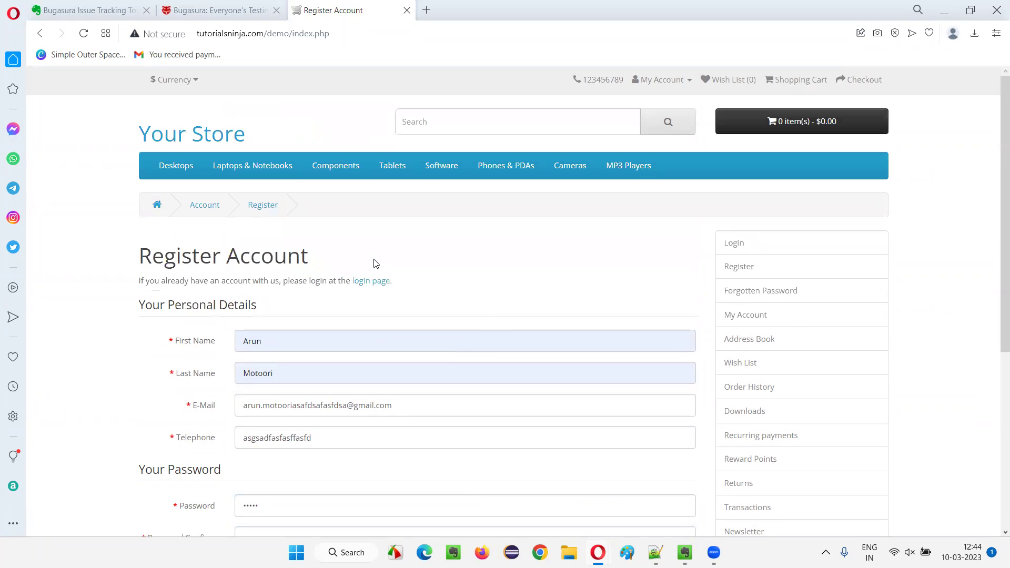
# Back in Bugasura, enter 'TutorialsNinja' as the new project's name.
pyautogui.click(210, 10)
pyautogui.click(331, 8)
pyautogui.click(207, 34)
pyautogui.click(199, 10)
pyautogui.click(314, 245)
pyautogui.write('Tu')
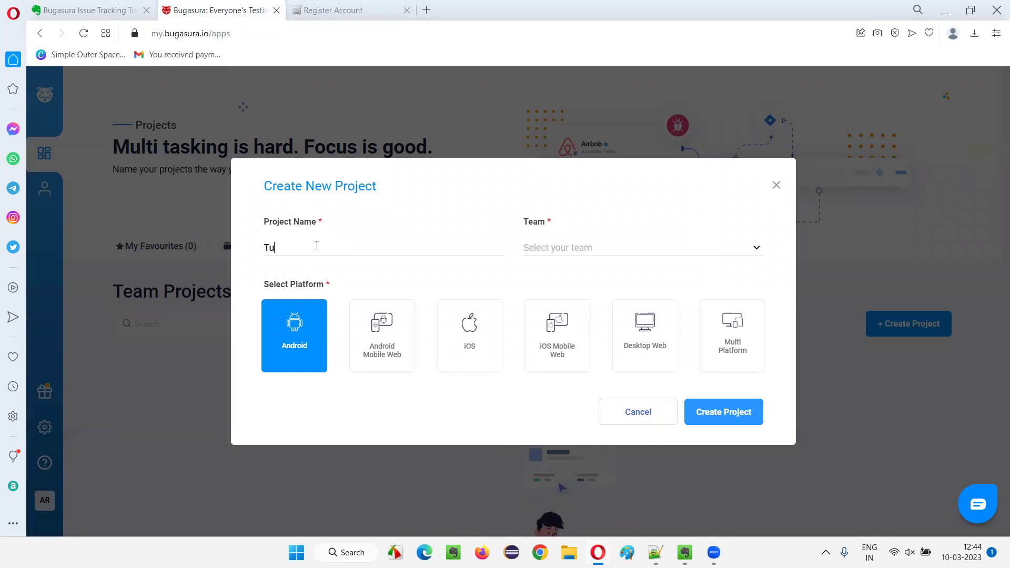
pyautogui.write('torialsNinja')
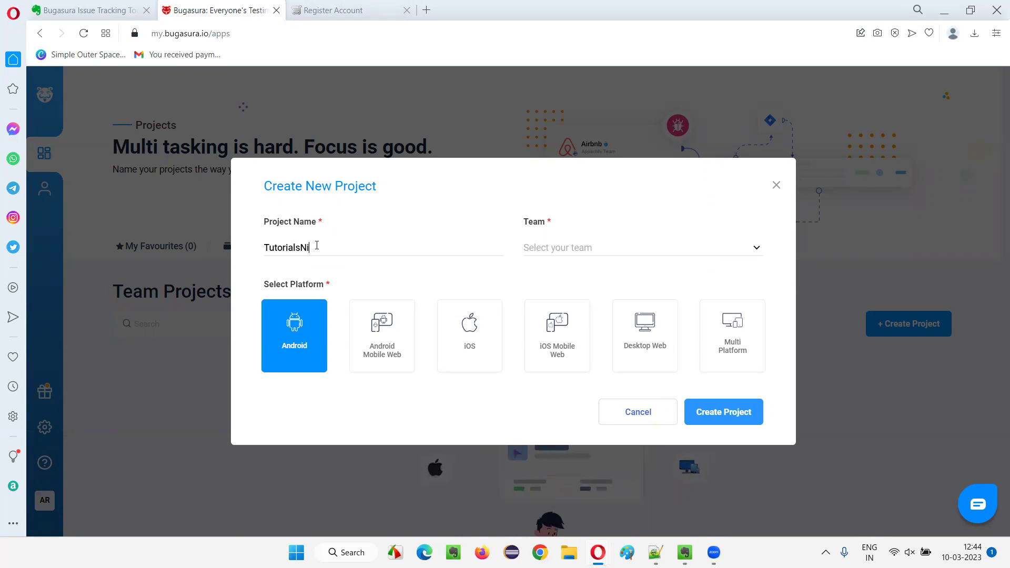
# Open the Team dropdown to see the available teams.
pyautogui.click(567, 254)
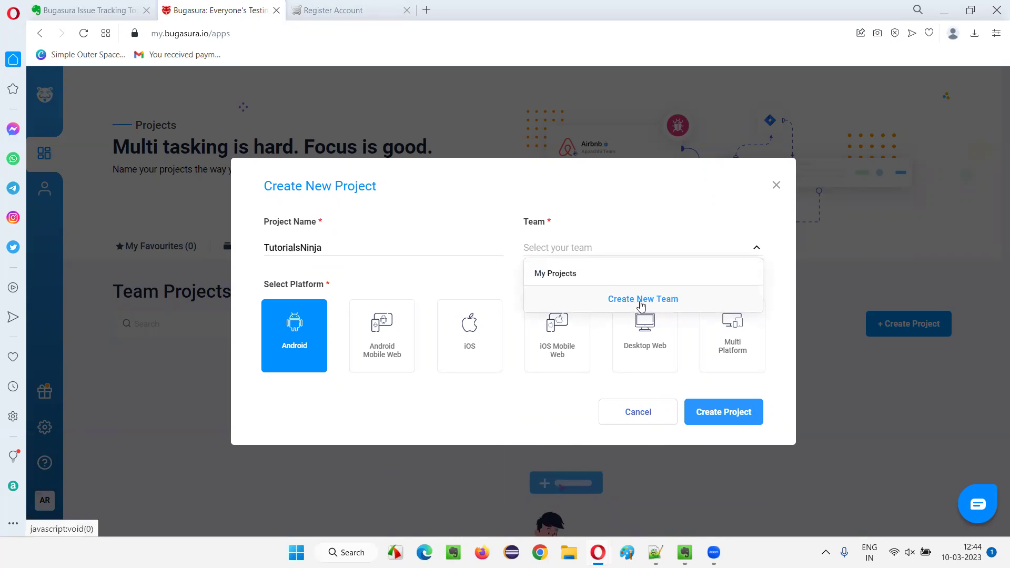
pyautogui.click(477, 271)
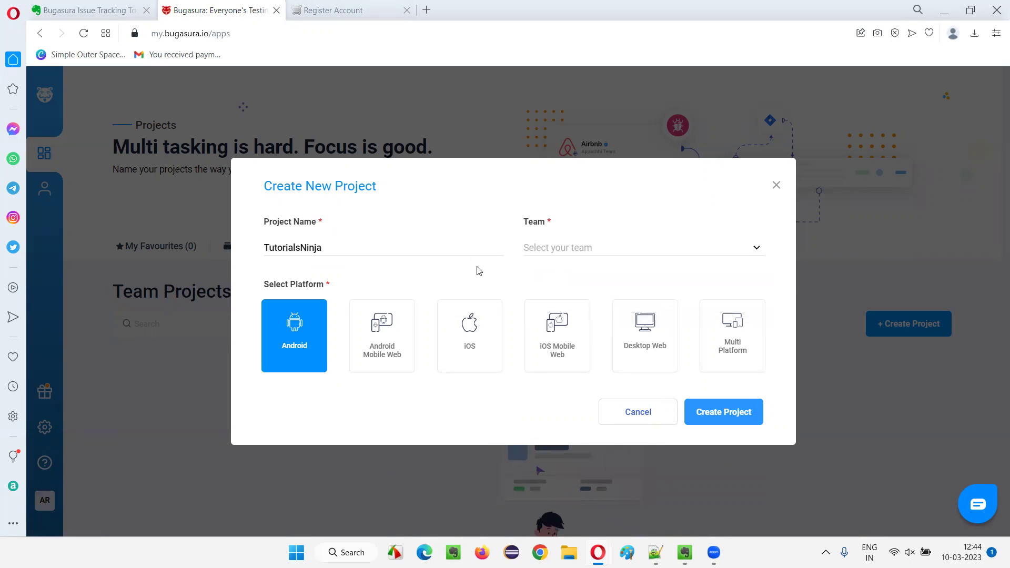
pyautogui.click(573, 249)
pyautogui.click(424, 257)
pyautogui.click(674, 250)
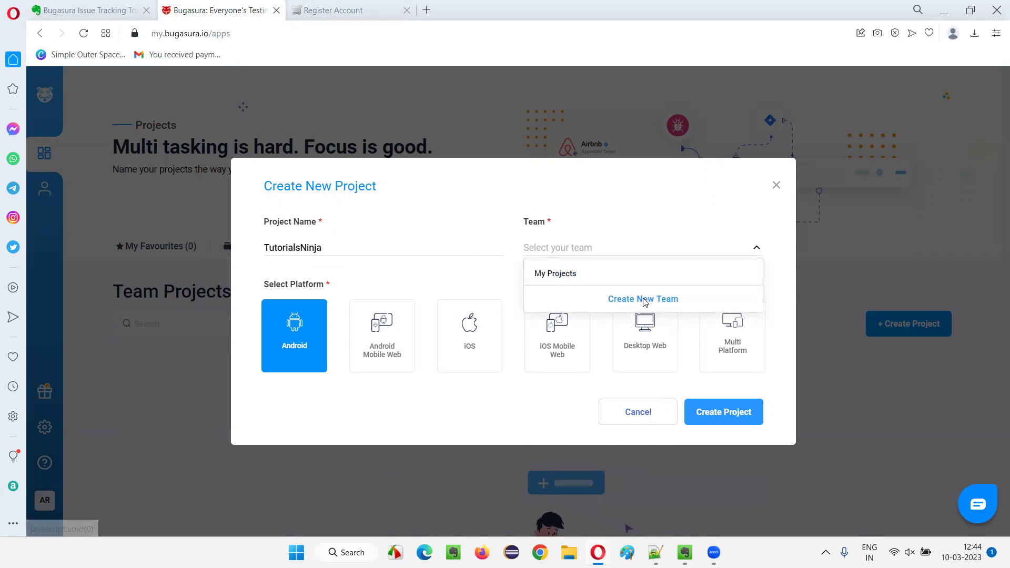
# Name the new team 'TutorialsNinjaTeam' and add the first member's e-mail as an invitee.
pyautogui.click(644, 299)
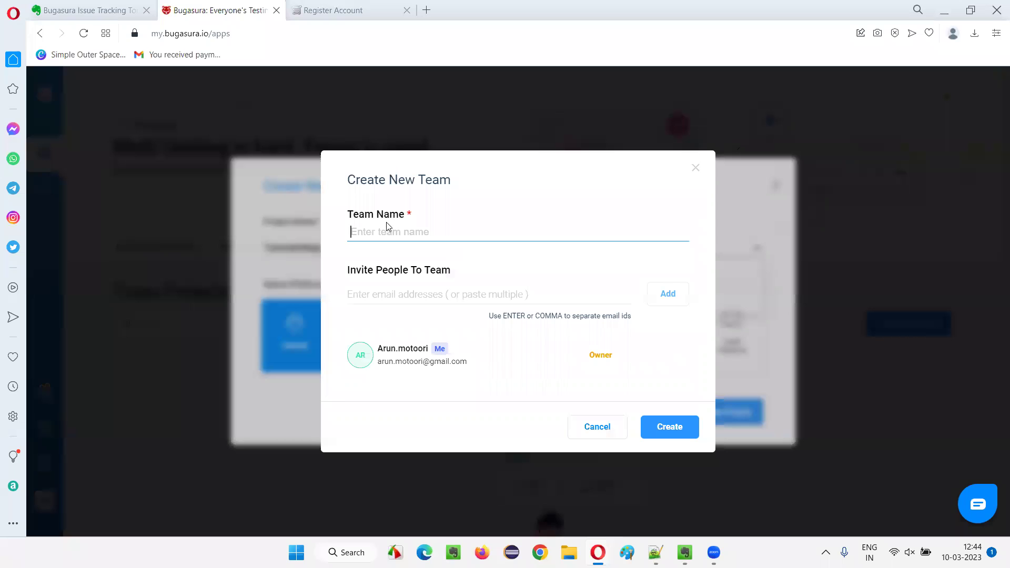
pyautogui.write('TutorialsNinjaTeam')
pyautogui.click(465, 298)
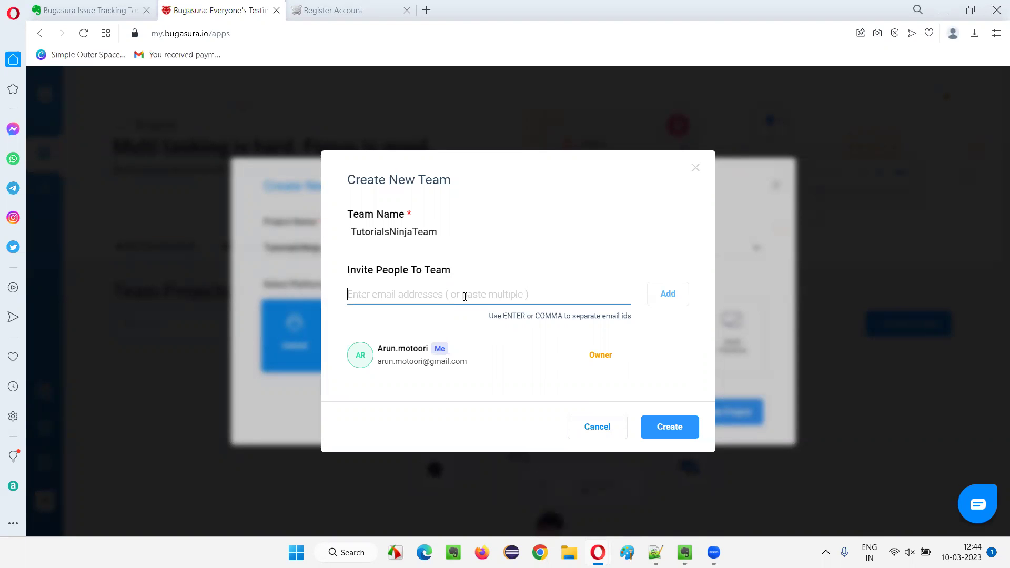
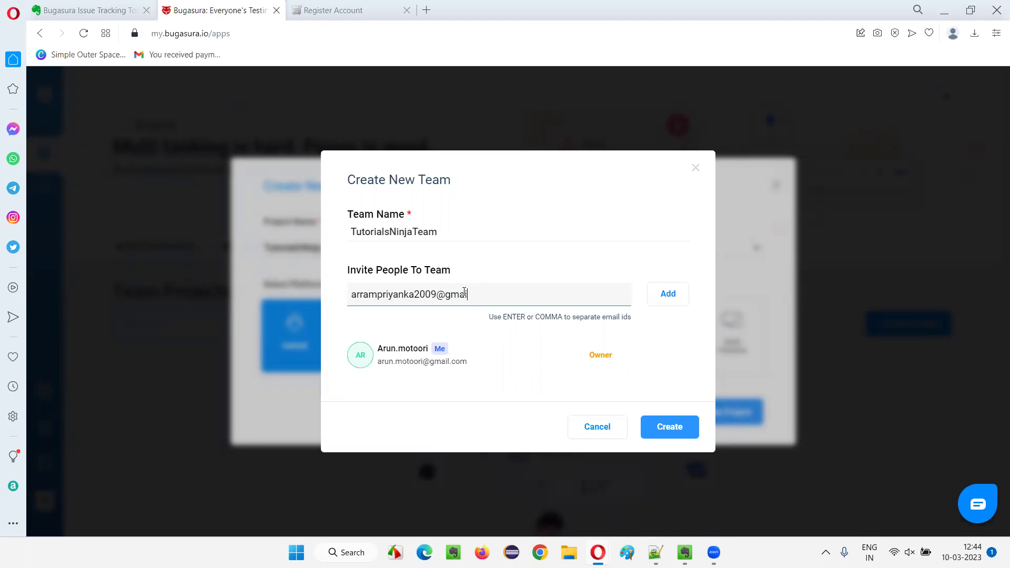
pyautogui.click(674, 293)
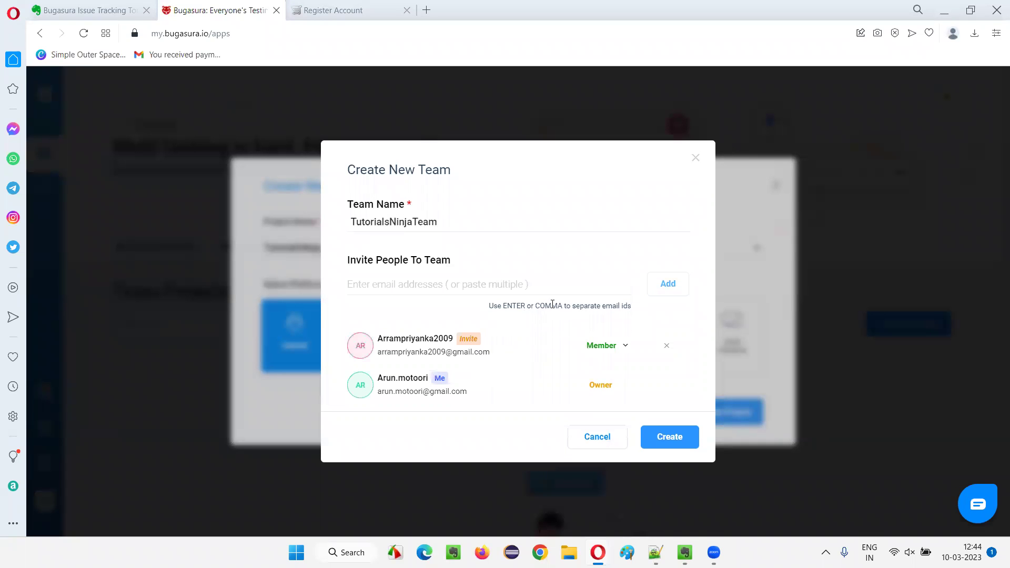
# Keep the invitee's role as Member and add a second invitee's e-mail address.
pyautogui.click(623, 347)
pyautogui.click(624, 348)
pyautogui.click(442, 287)
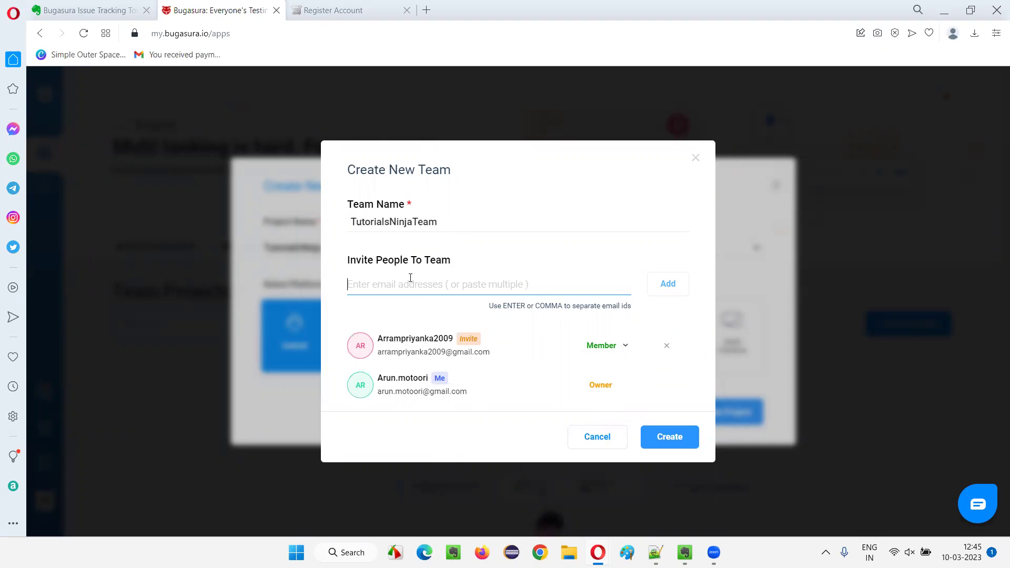
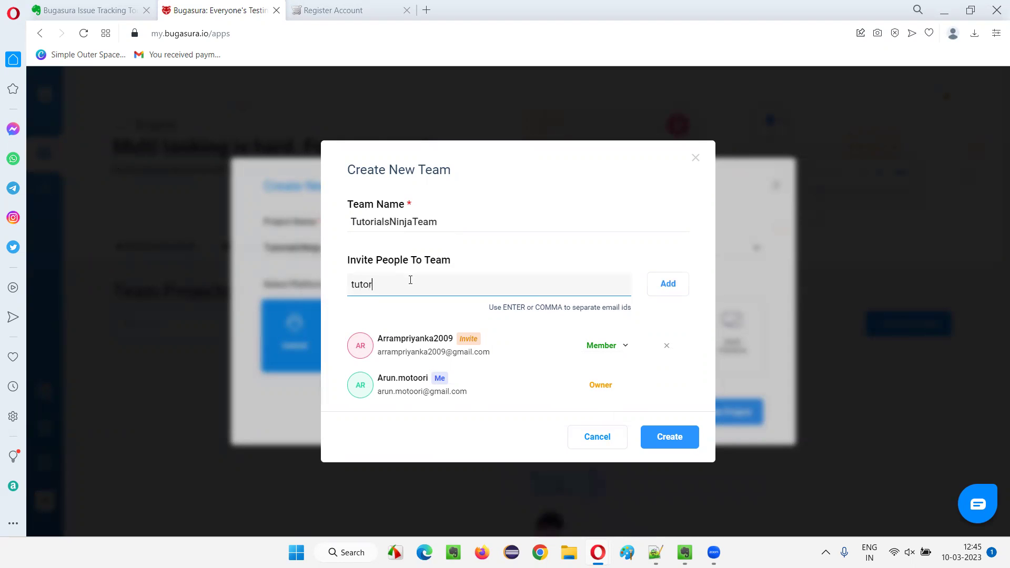
pyautogui.click(671, 283)
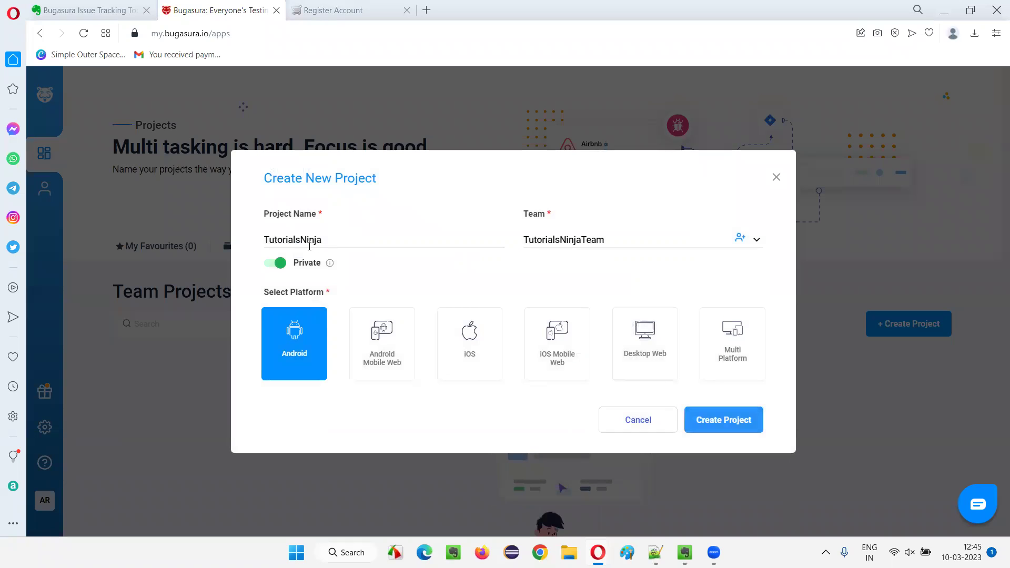
# Choose the Desktop Web platform and create the TutorialsNinja project.
pyautogui.moveTo(329, 266)
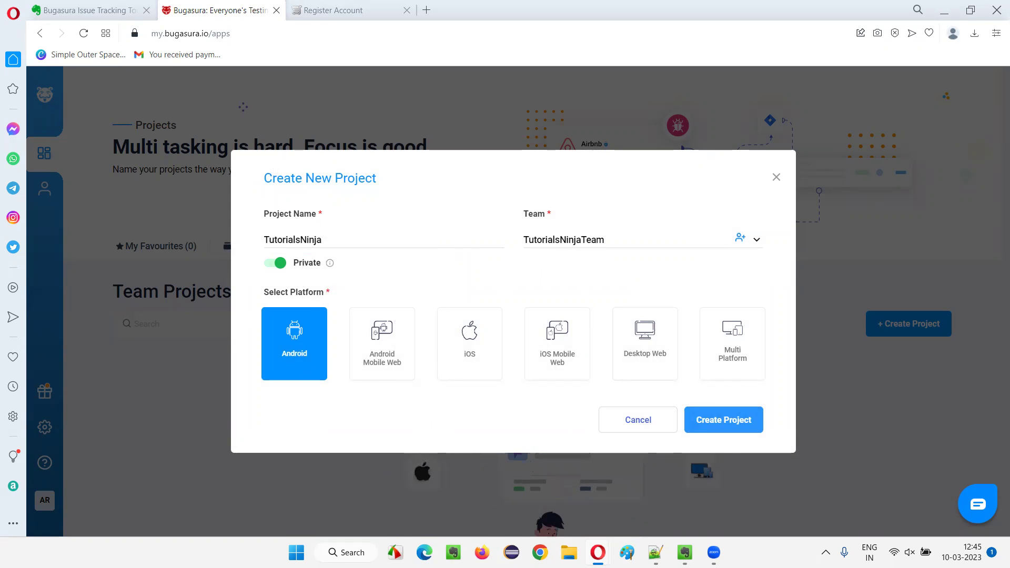
pyautogui.click(657, 364)
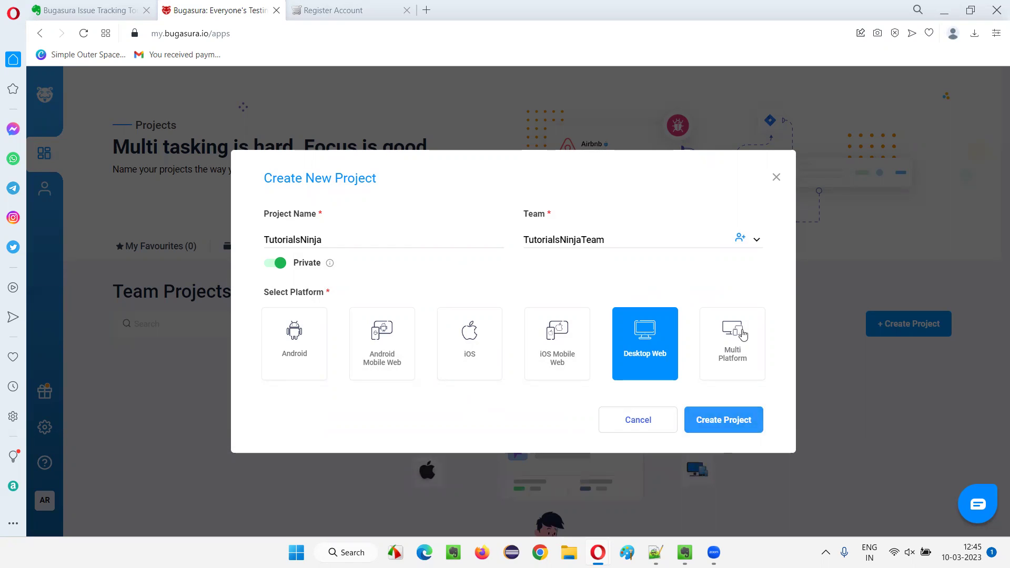
pyautogui.click(723, 419)
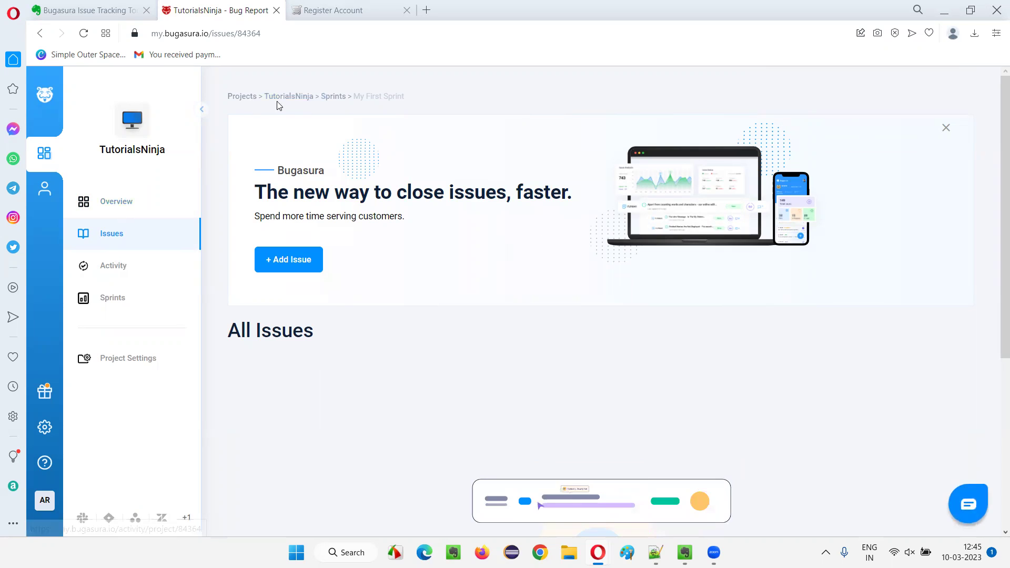
# Start a new issue from the TutorialsNinja project's issues page with + Add Issue.
pyautogui.click(247, 100)
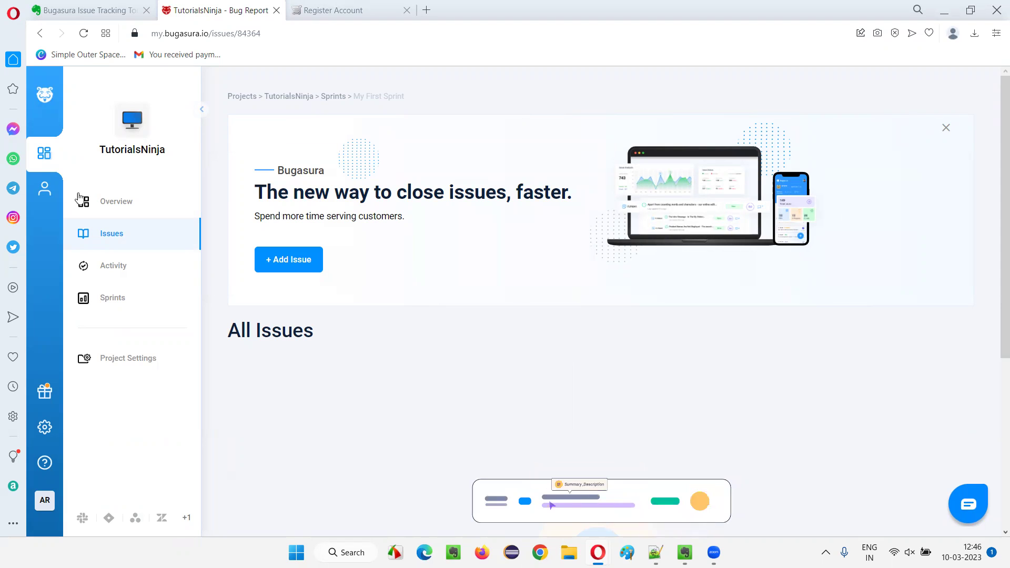
pyautogui.click(297, 261)
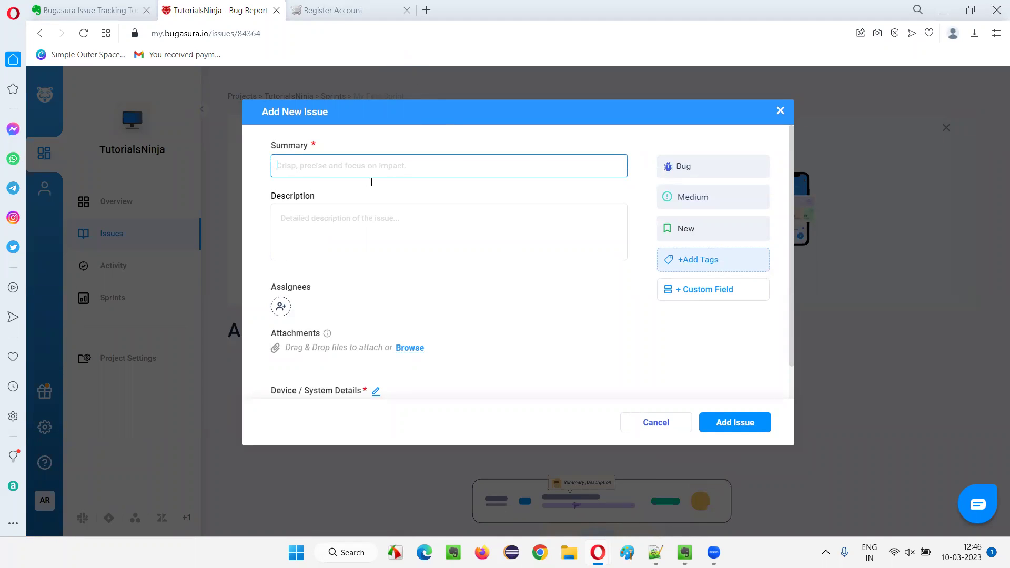
# Check the registration form, then enter the summary 'User is able to create an account with invalid phone number'.
pyautogui.click(313, 7)
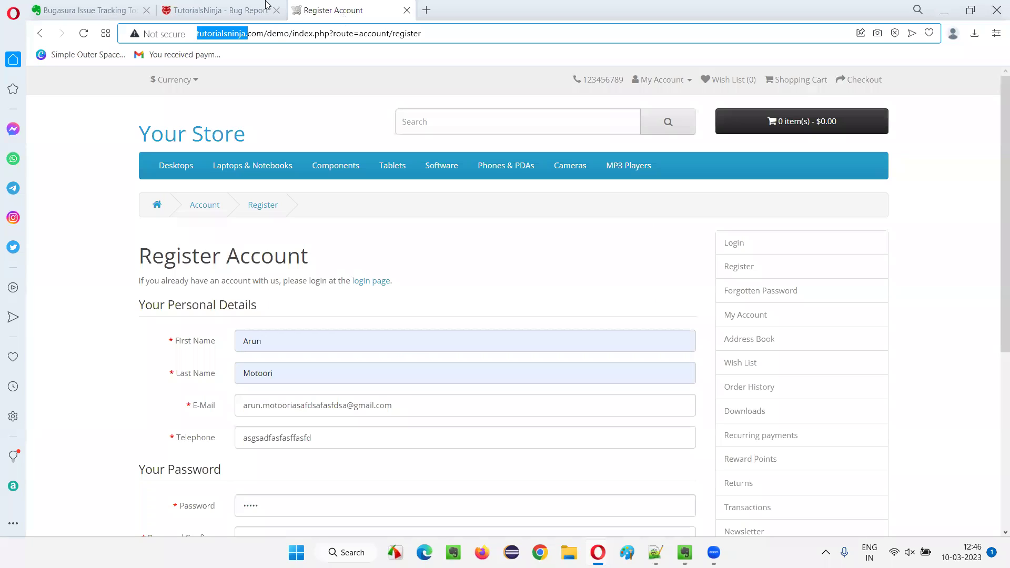
pyautogui.hotkey('ctrl', 'shift', 'Tab')
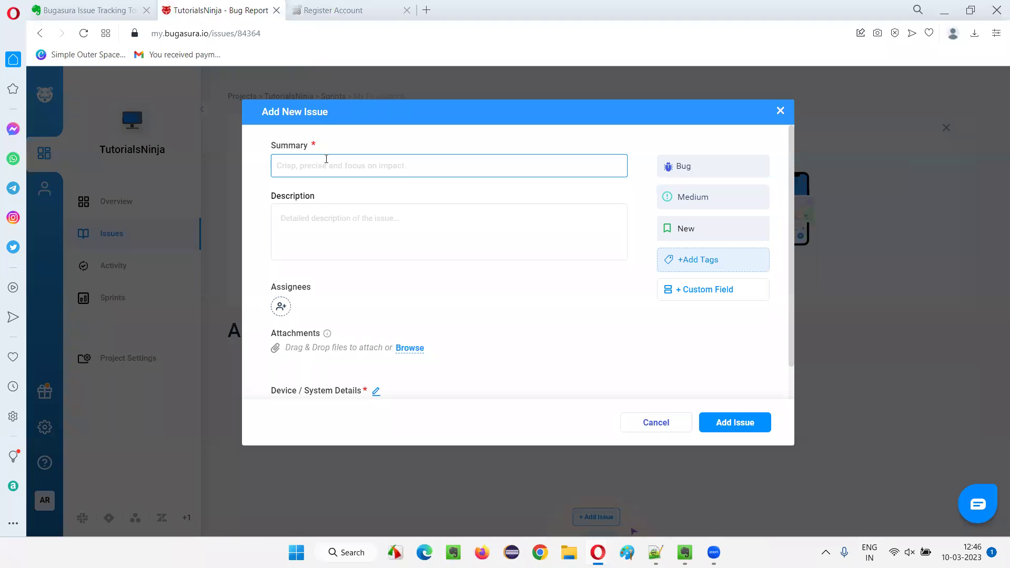
pyautogui.write('Use')
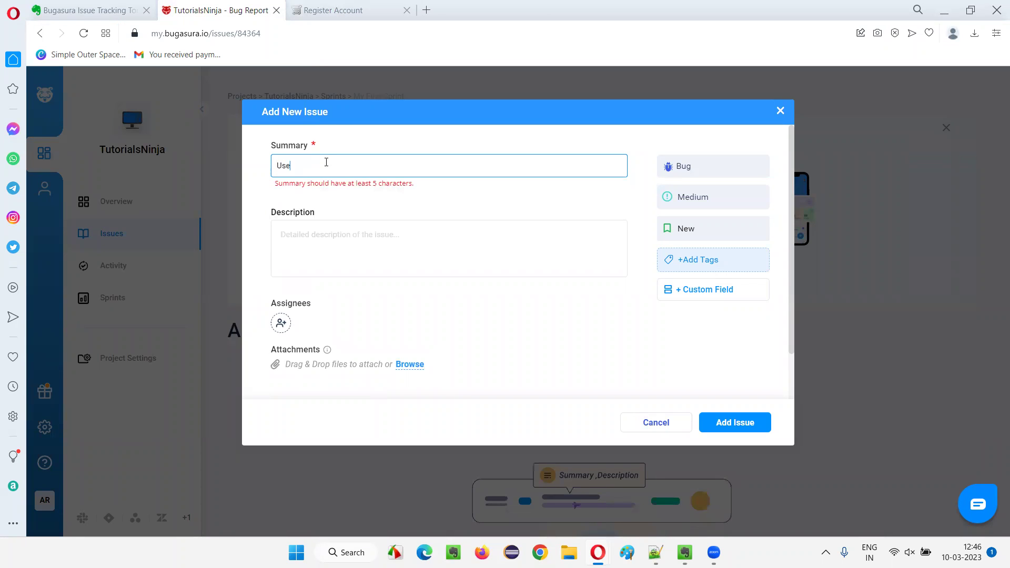
pyautogui.write('r is a')
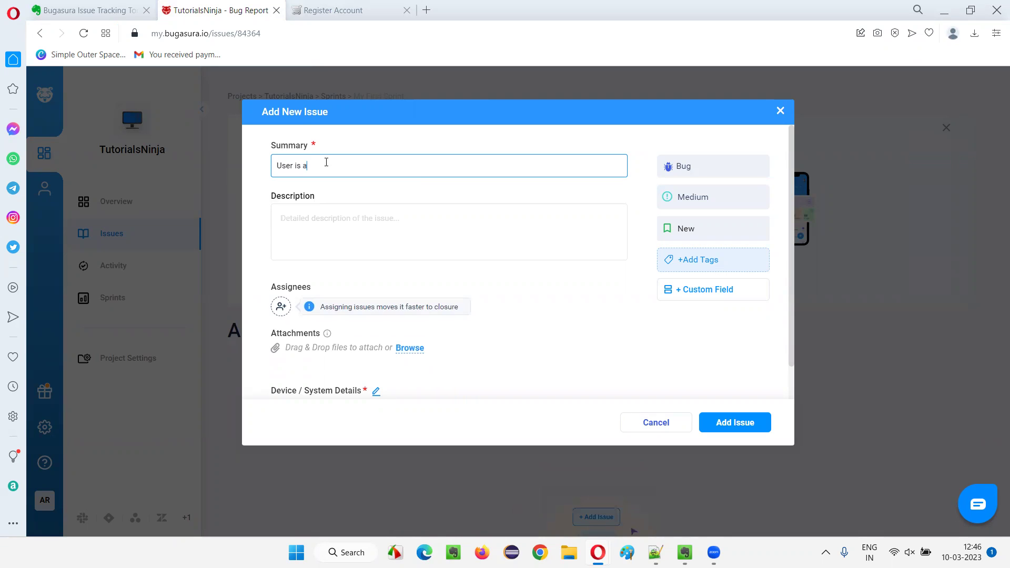
pyautogui.write('ble to create an acc')
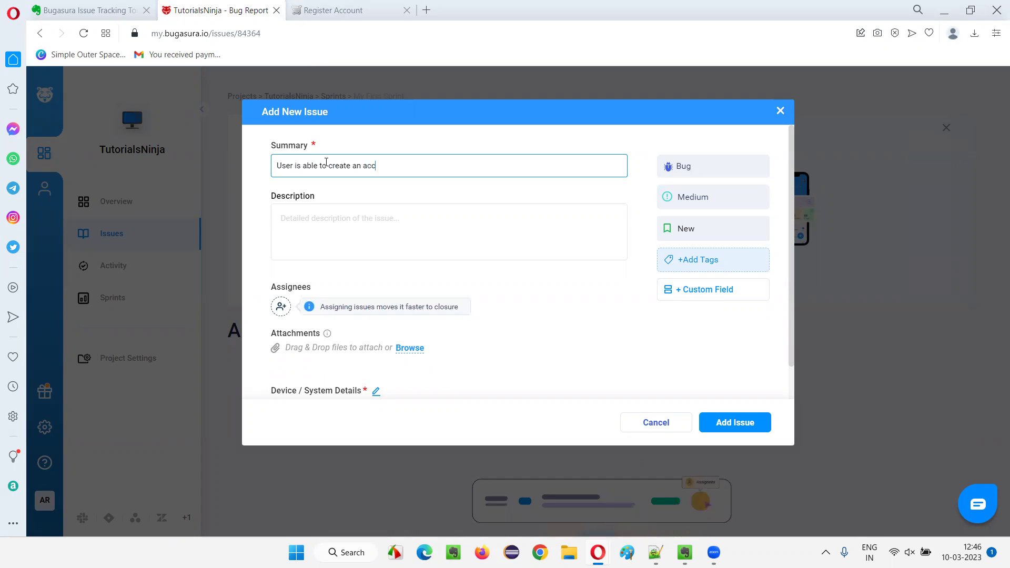
pyautogui.write('ount with ')
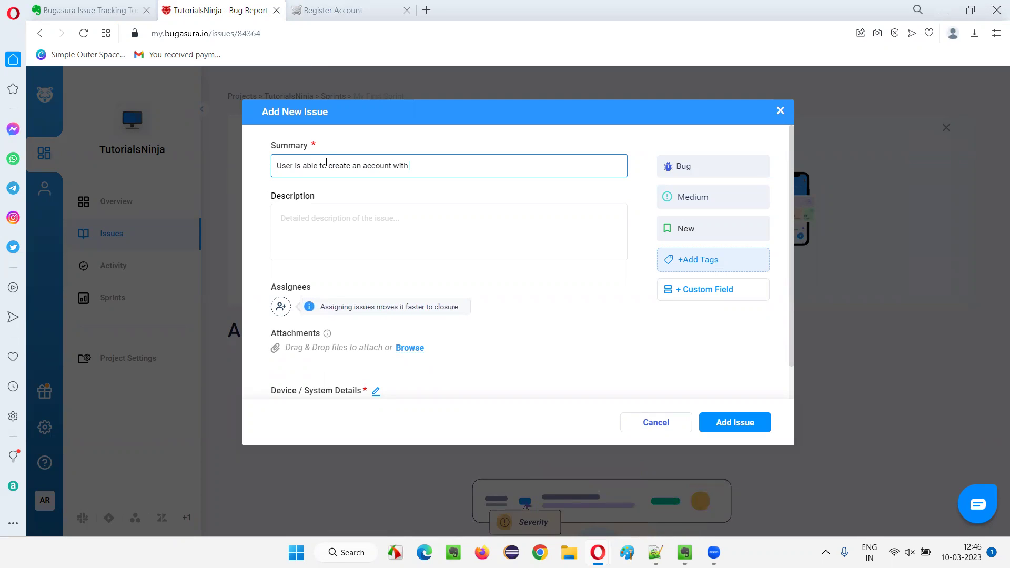
pyautogui.write('invalid phone n')
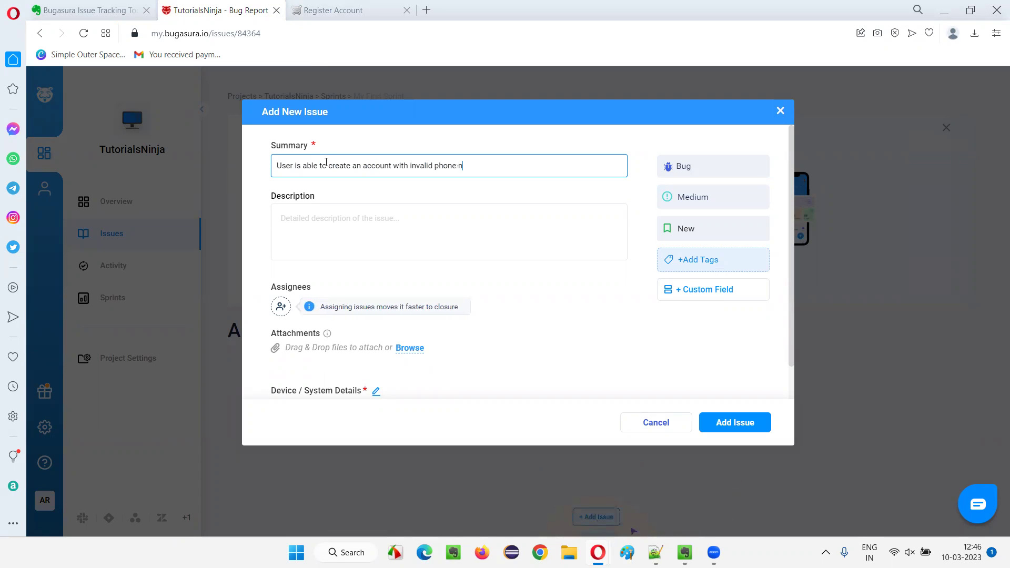
pyautogui.write('umber')
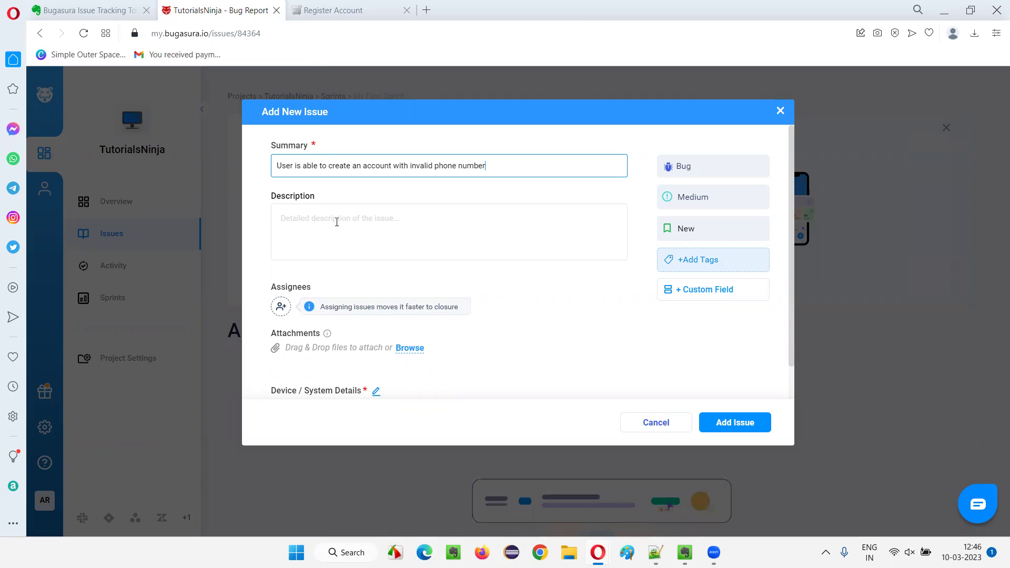
# Type the heading 'Steps to Reproduce:' at the start of the Description.
pyautogui.click(340, 220)
pyautogui.write('Steps to R')
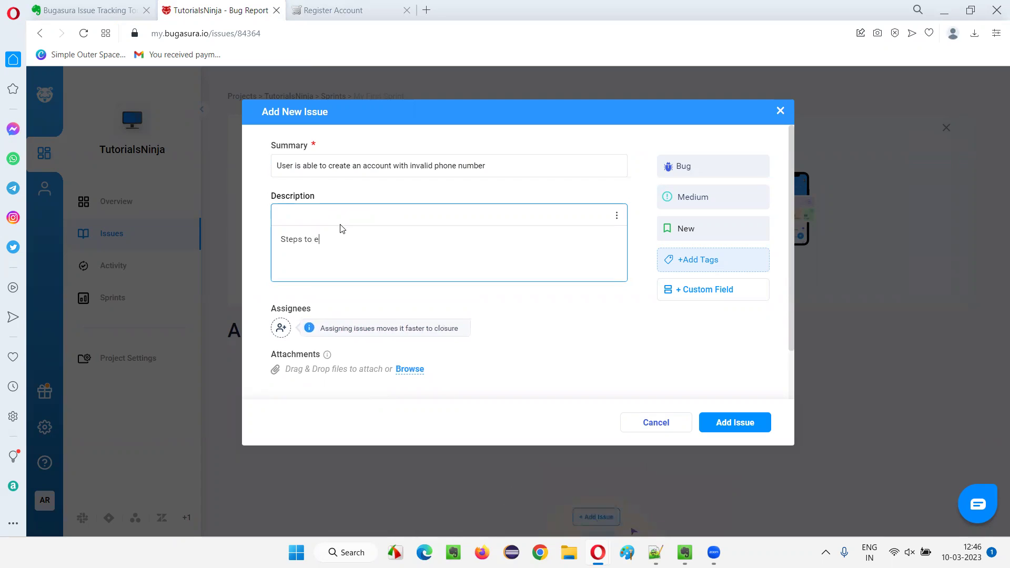
pyautogui.write('e')
pyautogui.press('BackSpace')
pyautogui.write('Re')
pyautogui.press('BackSpace')
pyautogui.press('BackSpace')
pyautogui.press('BackSpace')
pyautogui.press('BackSpace')
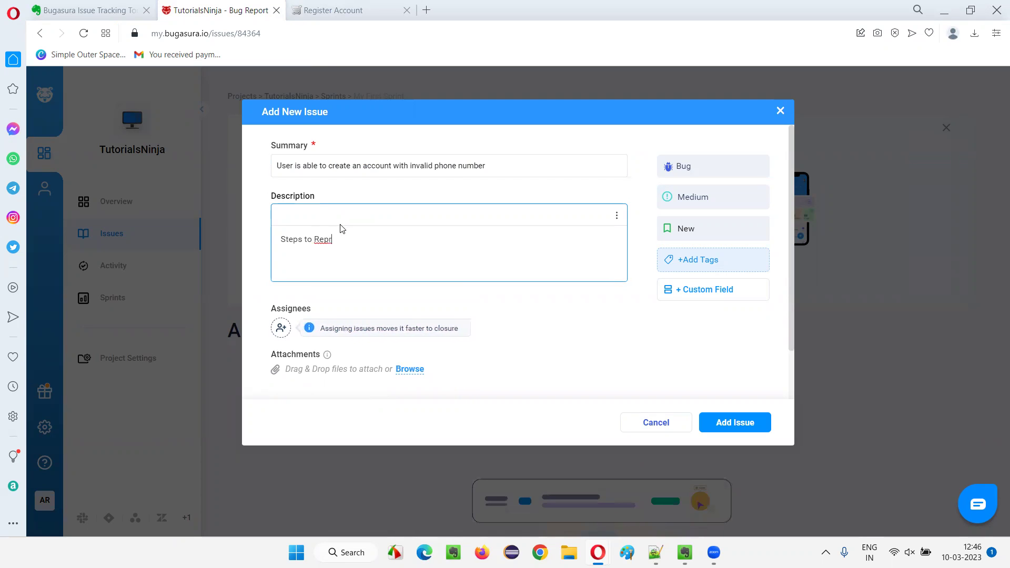
pyautogui.write('oduce')
pyautogui.press('BackSpace')
pyautogui.press('BackSpace')
pyautogui.press('BackSpace')
pyautogui.press('BackSpace')
pyautogui.press('BackSpace')
pyautogui.write('oduce')
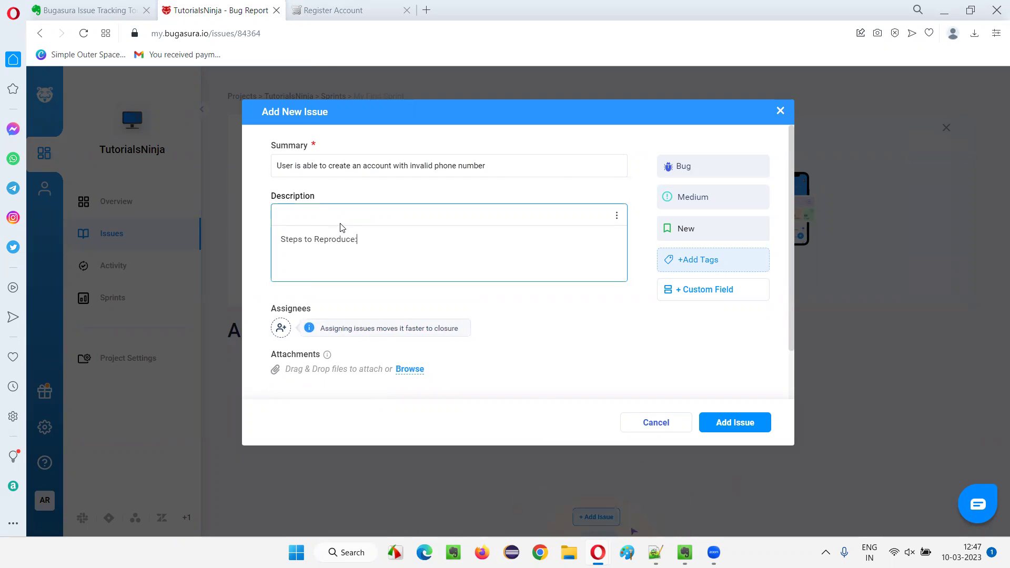
# Add a numbered list below the heading and make 'Steps to Reproduce:' bold.
pyautogui.click(616, 216)
pyautogui.click(350, 250)
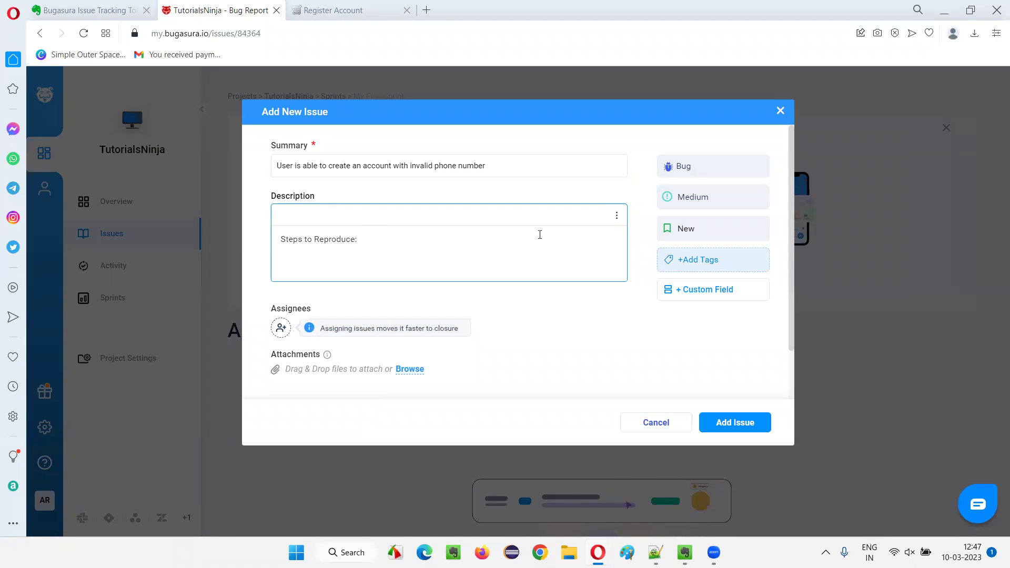
pyautogui.click(617, 215)
pyautogui.click(376, 253)
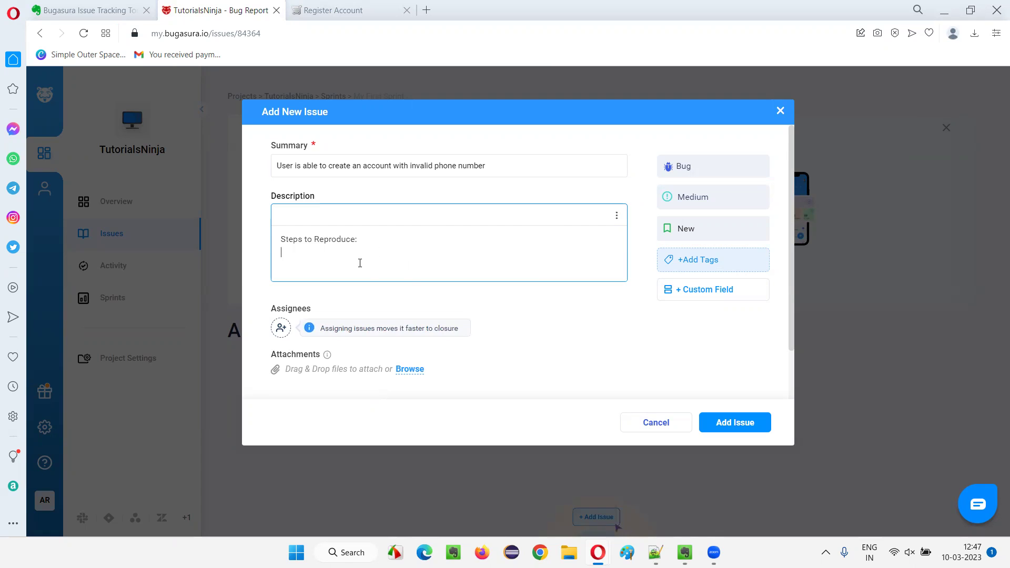
pyautogui.click(617, 215)
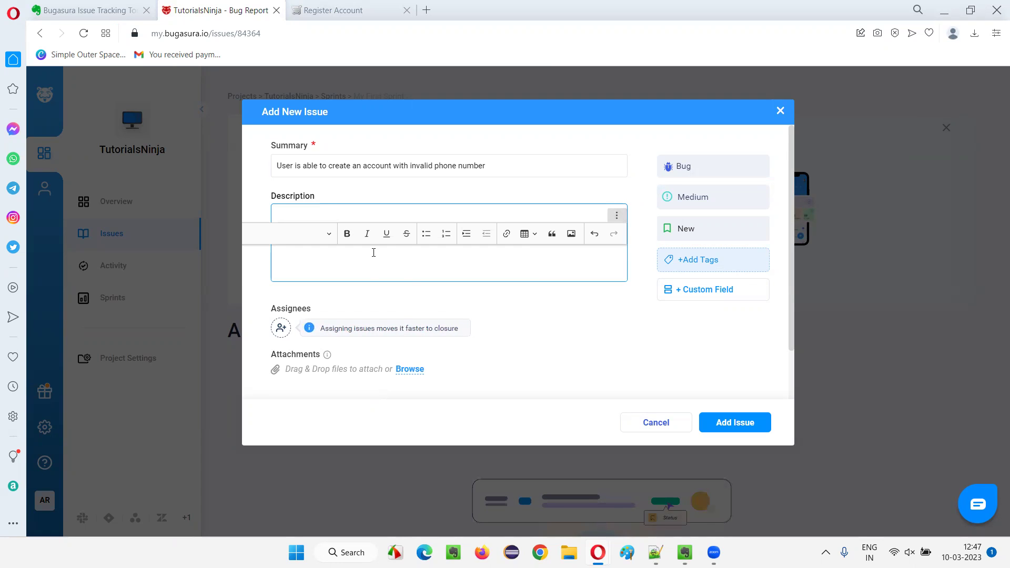
pyautogui.click(446, 237)
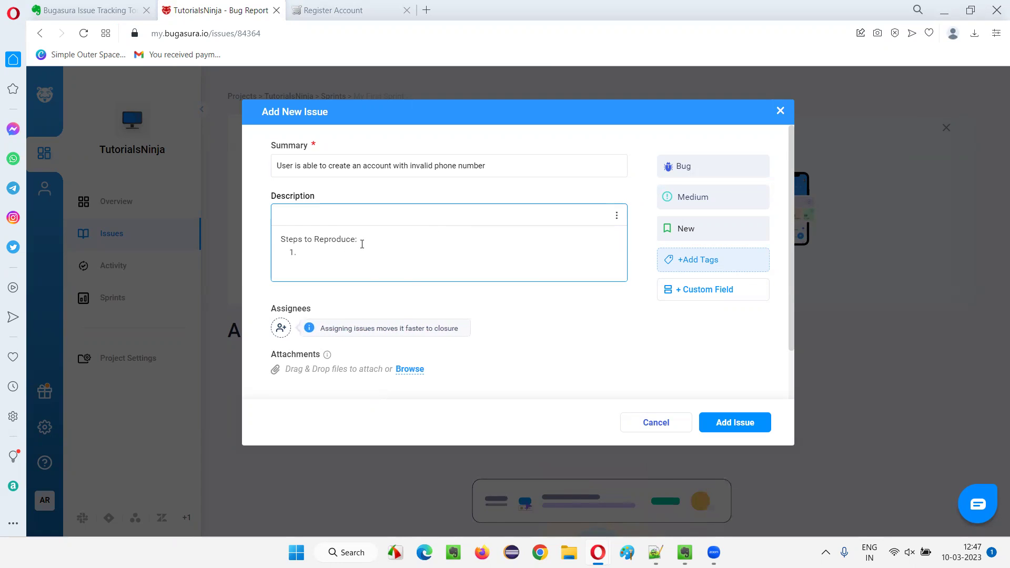
pyautogui.press('Return')
pyautogui.tripleClick(354, 237)
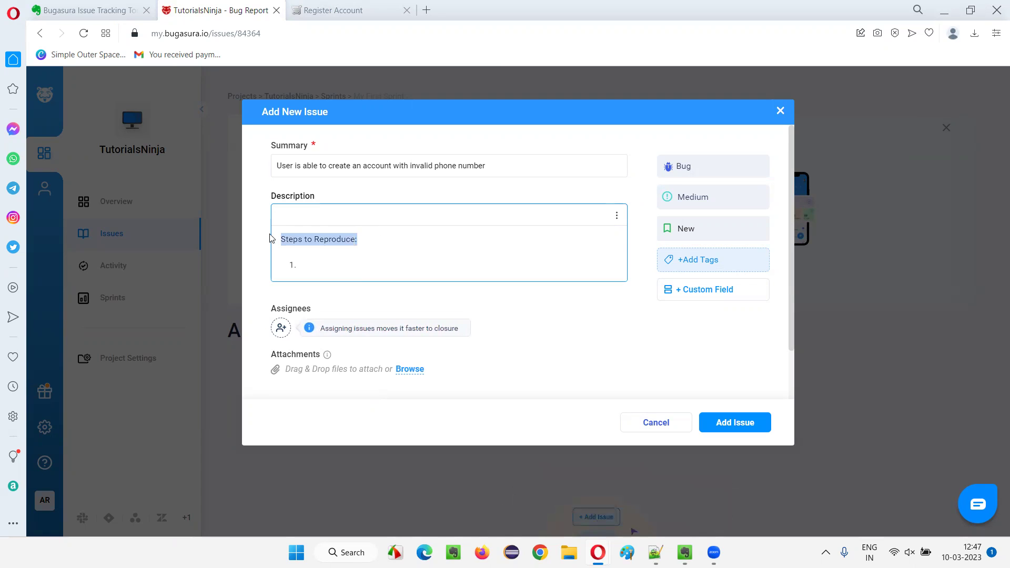
pyautogui.click(616, 216)
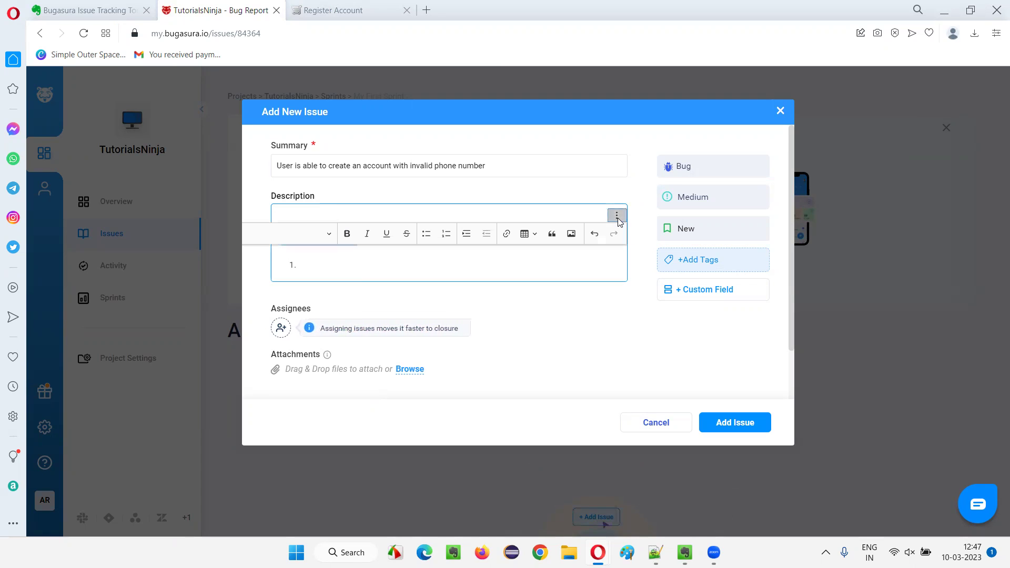
pyautogui.click(347, 233)
pyautogui.click(336, 265)
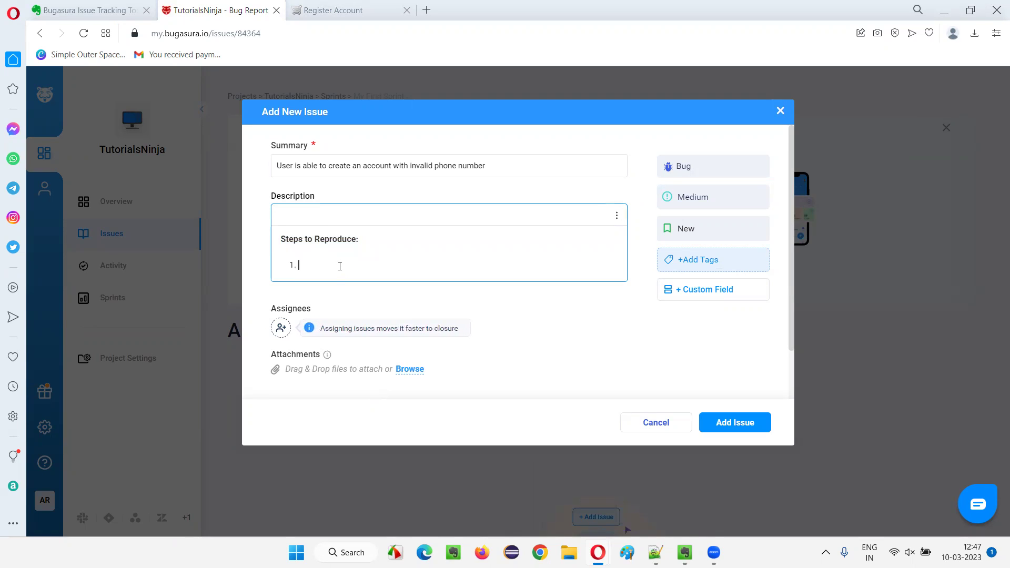
# Enter steps 'Open Application URL in any Browser say Chrome' and 'Navigate to Register Page'.
pyautogui.write('Open Ap')
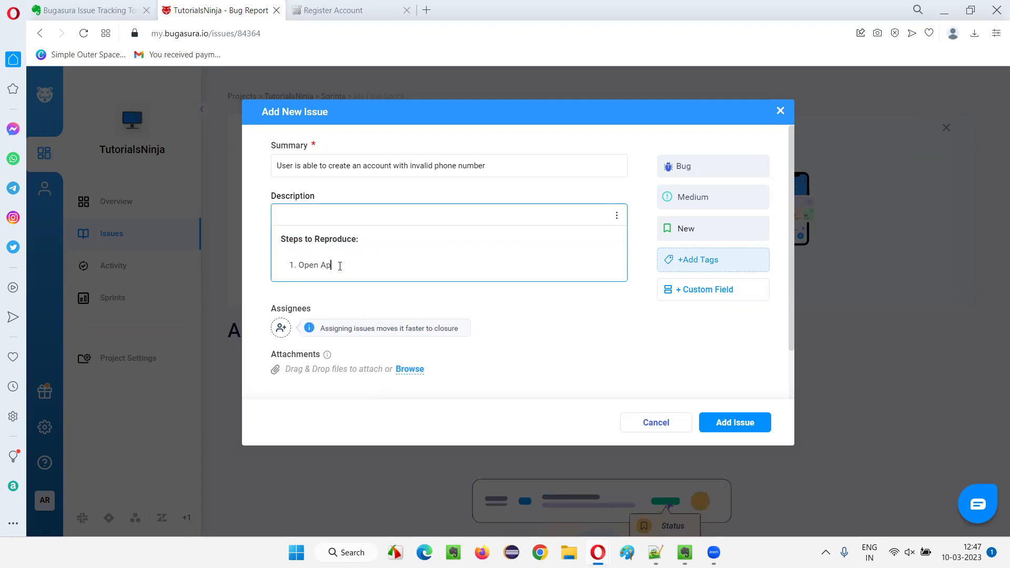
pyautogui.write('plication URL in')
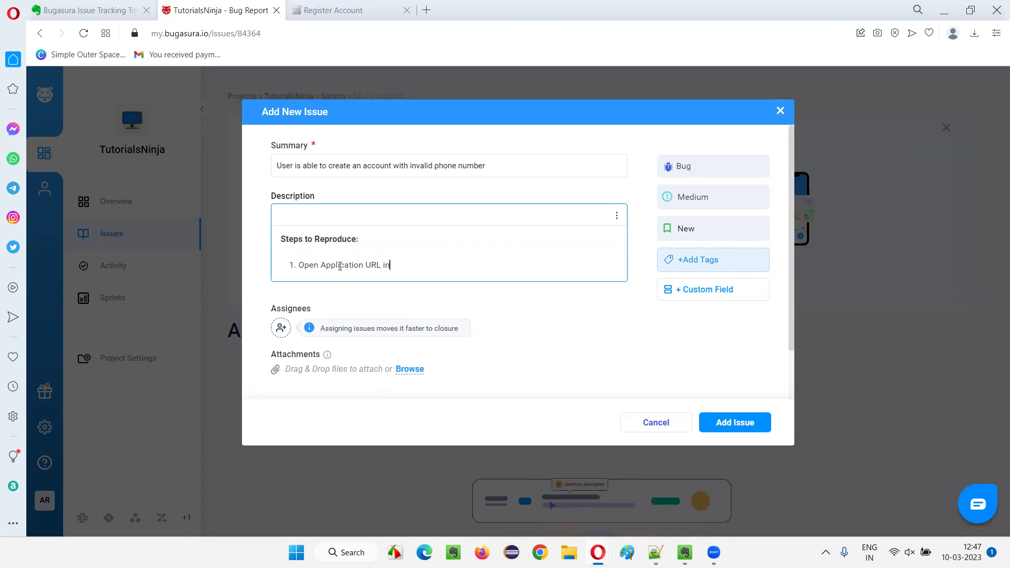
pyautogui.write(' any Browser')
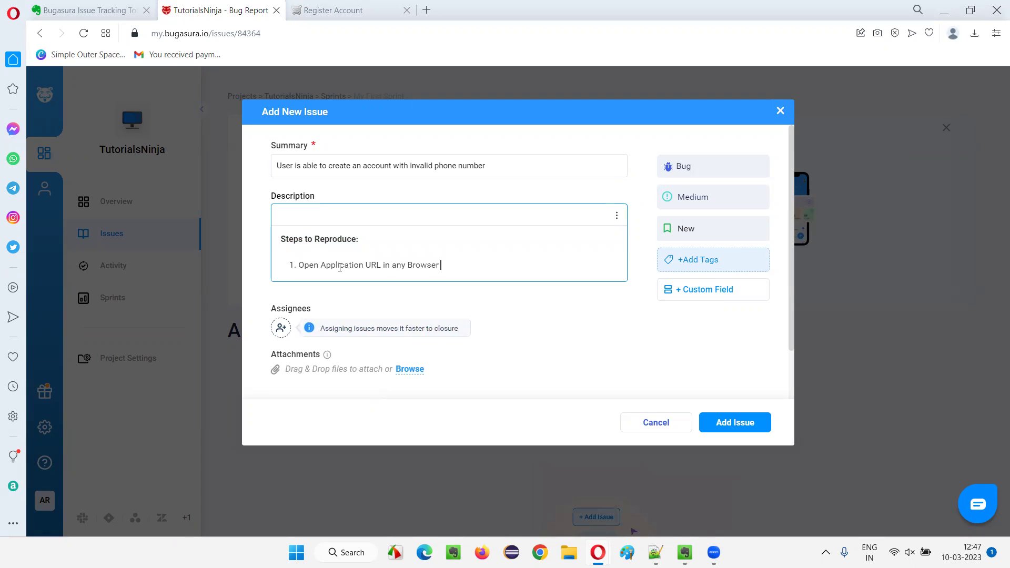
pyautogui.write(' say Chrome')
pyautogui.press('Return')
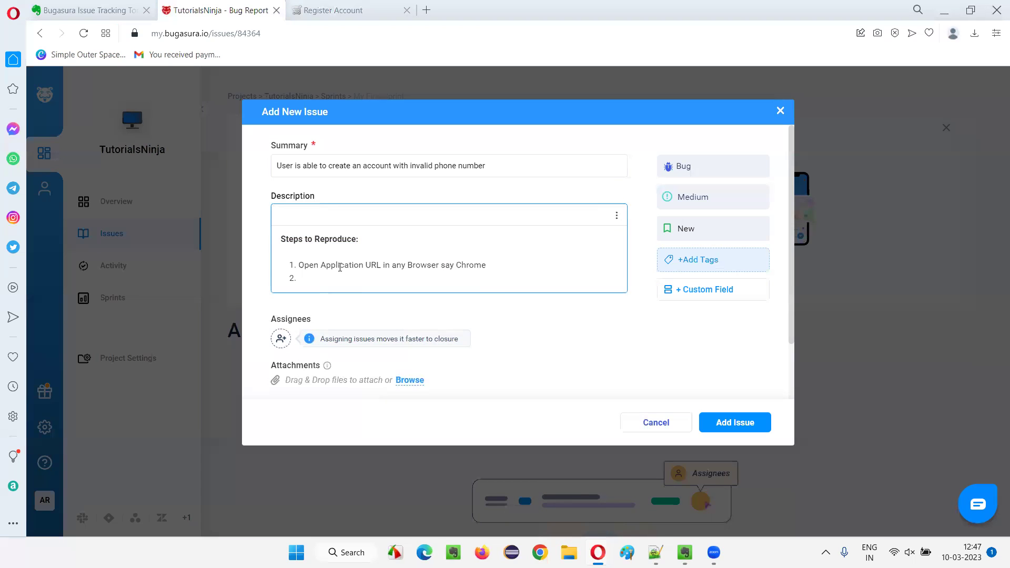
pyautogui.write('n')
pyautogui.press('BackSpace')
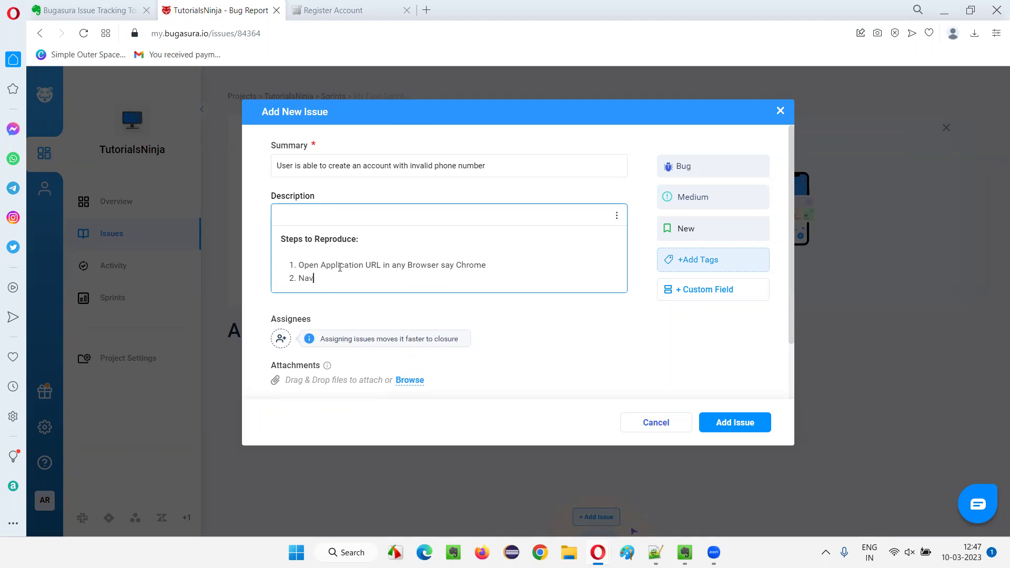
pyautogui.write('Naviage to Regsi')
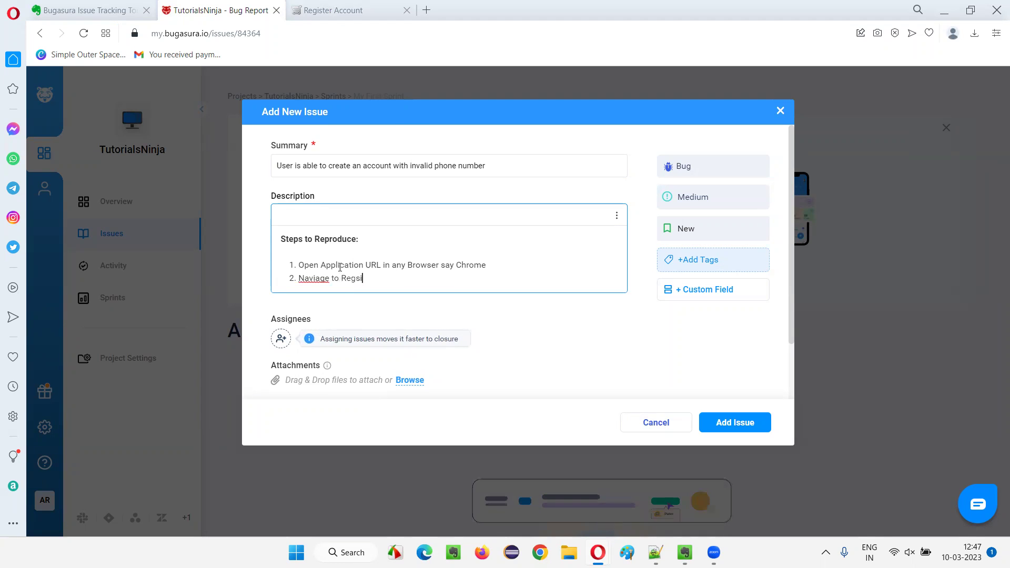
pyautogui.write('t')
pyautogui.press('BackSpace')
pyautogui.press('BackSpace')
pyautogui.press('BackSpace')
pyautogui.press('BackSpace')
pyautogui.press('BackSpace')
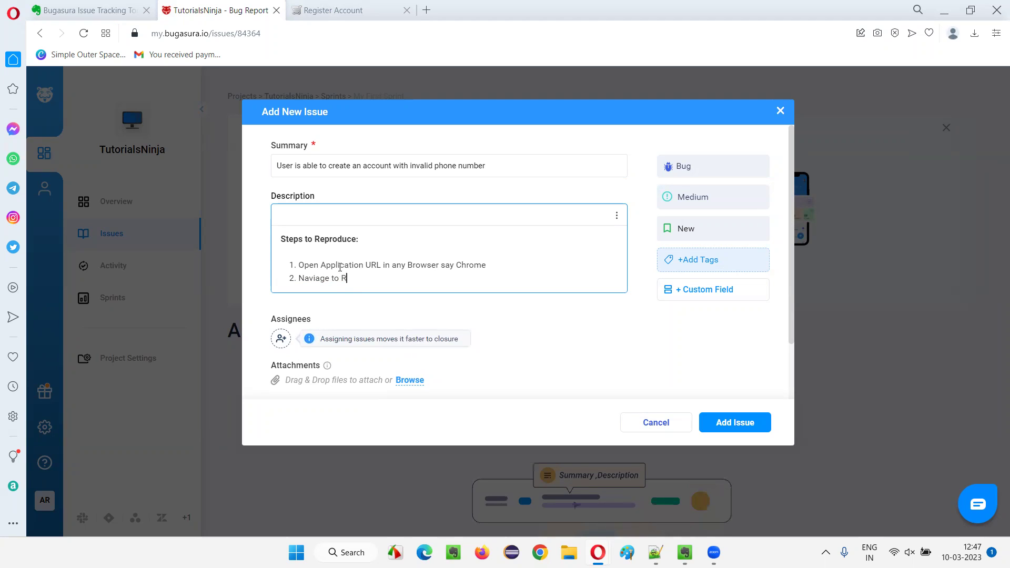
pyautogui.press('BackSpace')
pyautogui.press('BackSpace')
pyautogui.press('BackSpace')
pyautogui.press('BackSpace')
pyautogui.press('BackSpace')
pyautogui.press('BackSpace')
pyautogui.press('BackSpace')
pyautogui.press('BackSpace')
pyautogui.press('BackSpace')
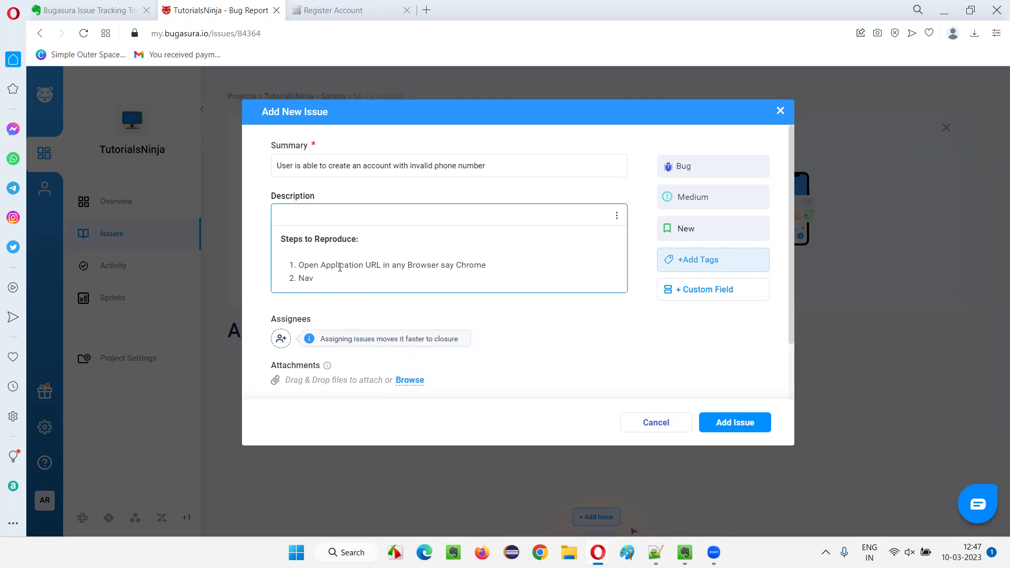
pyautogui.write('igate to R')
pyautogui.press('BackSpace')
pyautogui.press('BackSpace')
pyautogui.press('BackSpace')
pyautogui.press('BackSpace')
pyautogui.press('BackSpace')
pyautogui.press('BackSpace')
pyautogui.write('ister Page')
pyautogui.press('Return')
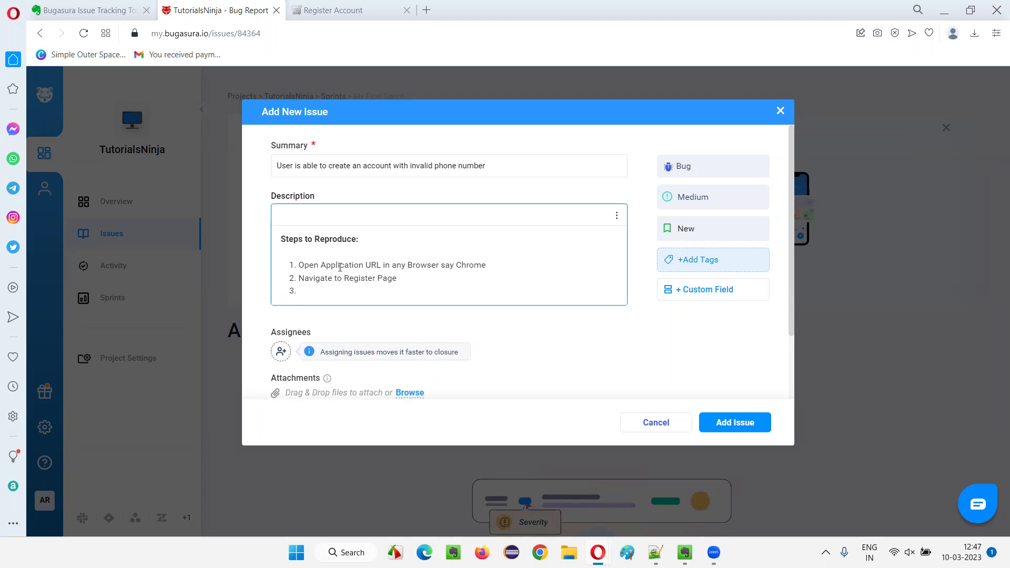
# Write step 3: enter valid details on the 'Register Account' page except the Telephone field.
pyautogui.scroll(-1, 441, 264)
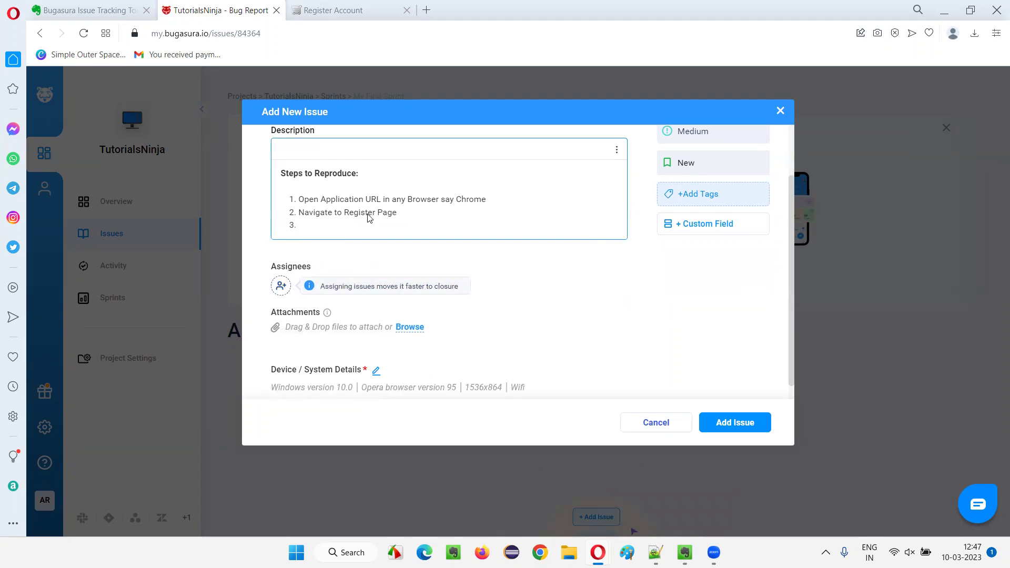
pyautogui.scroll(1, 365, 215)
pyautogui.scroll(-2, 324, 209)
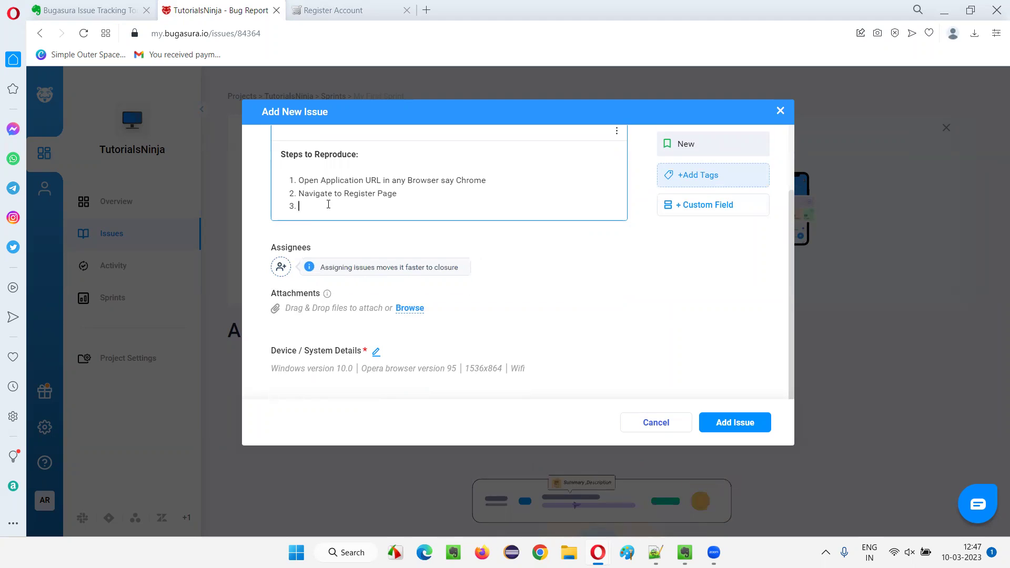
pyautogui.write('Enter')
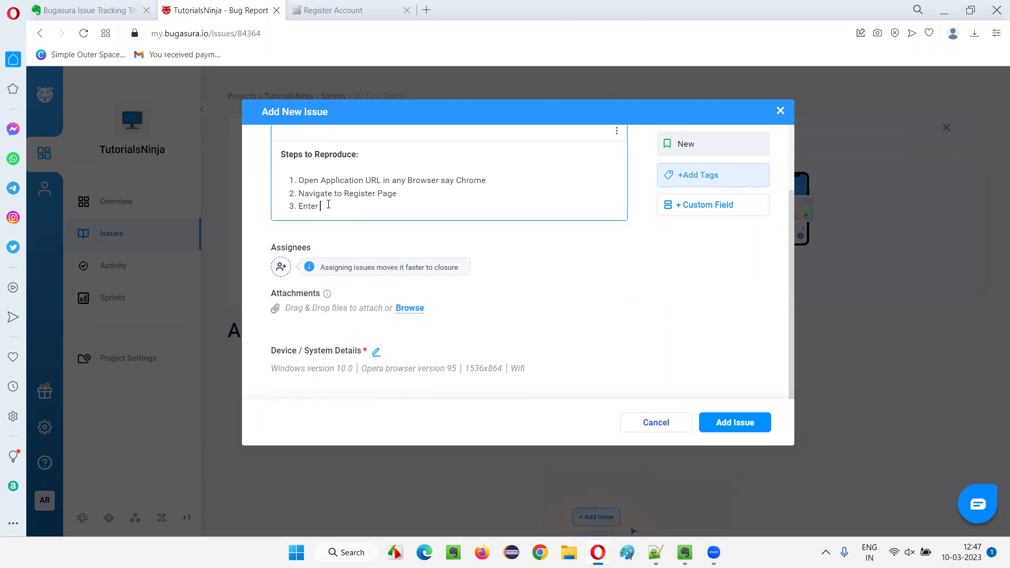
pyautogui.write(' all the details')
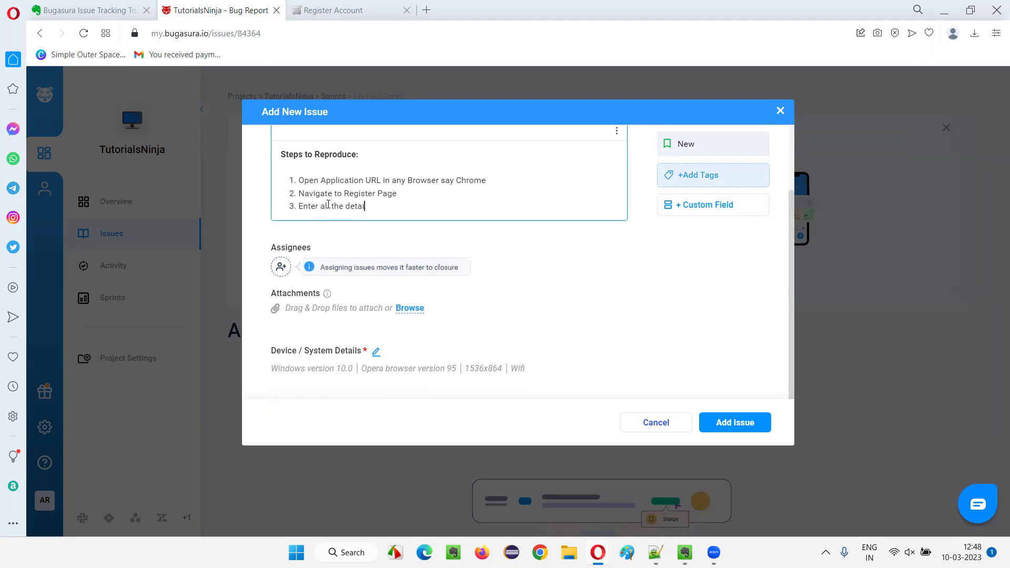
pyautogui.press('BackSpace')
pyautogui.press('BackSpace')
pyautogui.press('BackSpace')
pyautogui.press('BackSpace')
pyautogui.press('BackSpace')
pyautogui.press('BackSpace')
pyautogui.write('valid ')
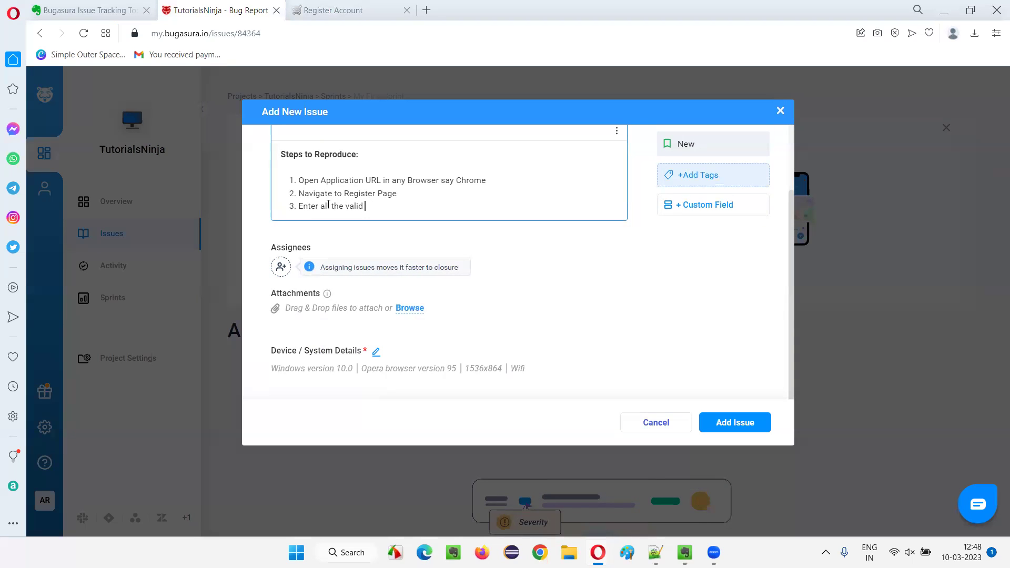
pyautogui.write('detaiu')
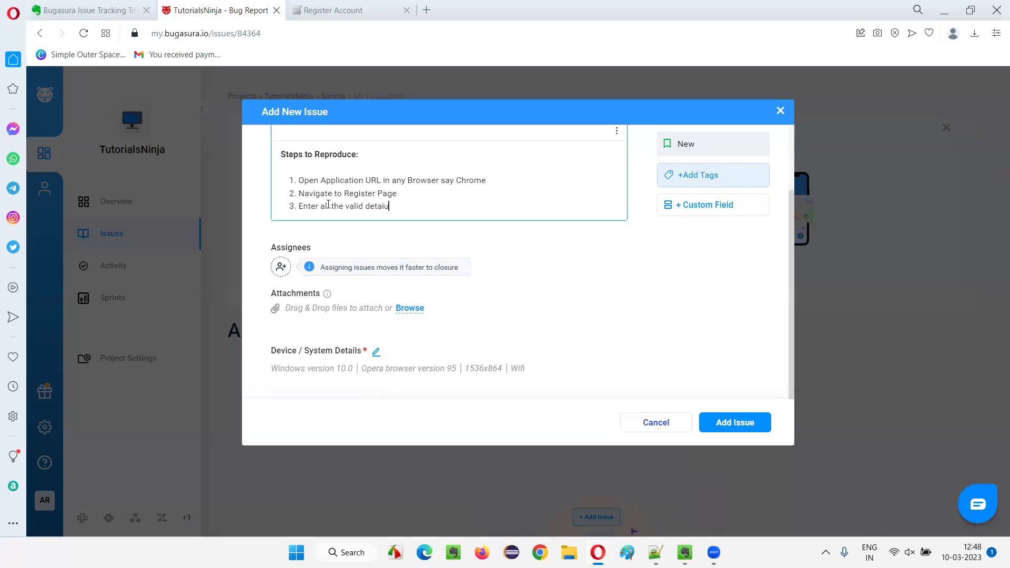
pyautogui.press('BackSpace')
pyautogui.write('ls ')
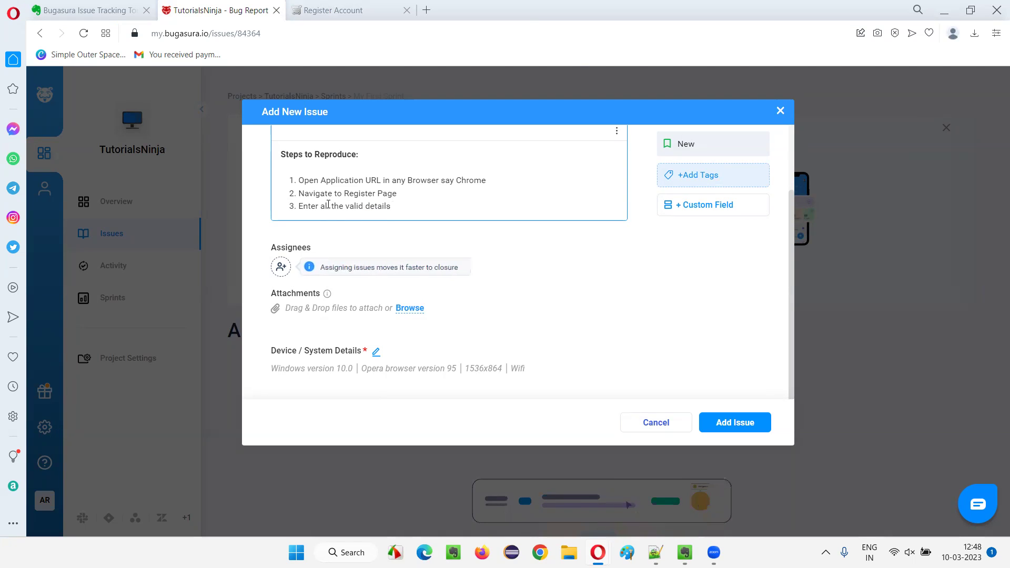
pyautogui.write('ls into the a')
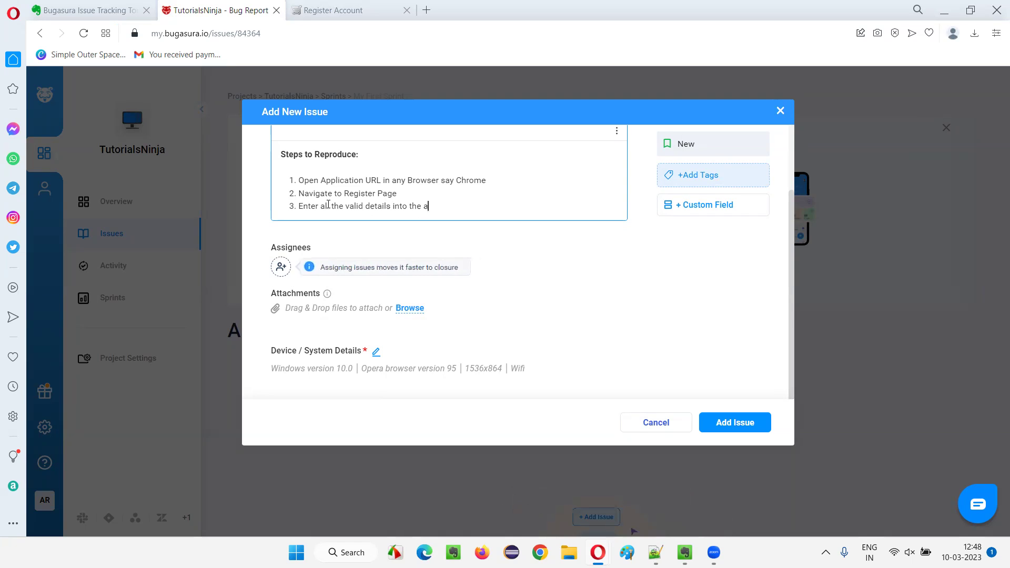
pyautogui.write('ll the fieldsx')
pyautogui.press('BackSpace')
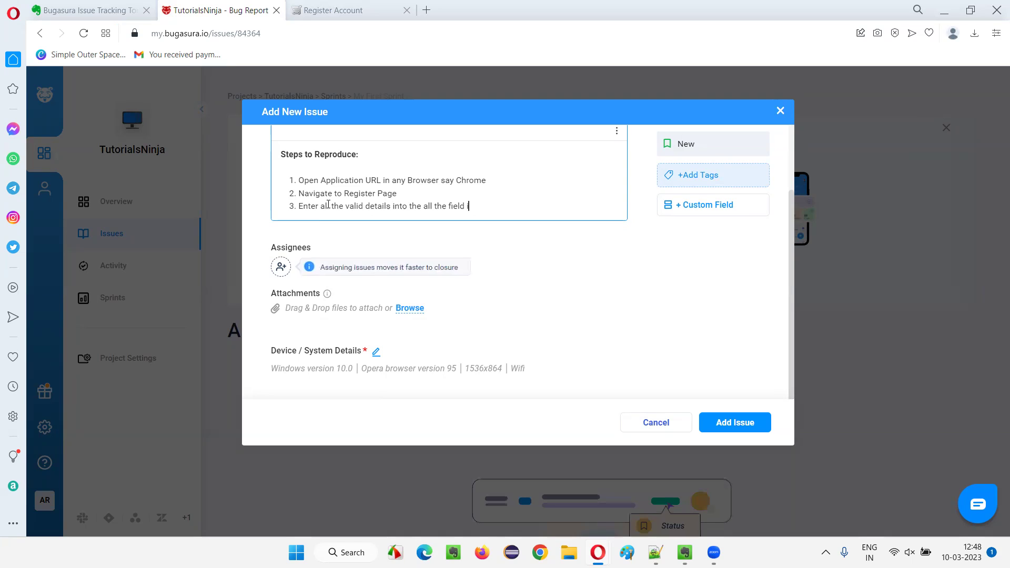
pyautogui.write('in regsi')
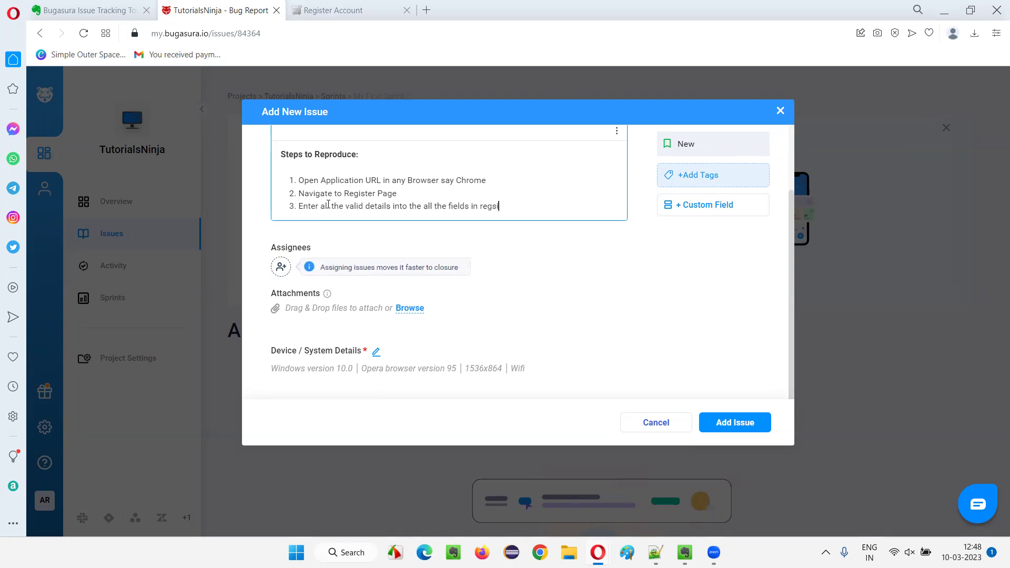
pyautogui.press('BackSpace')
pyautogui.press('BackSpace')
pyautogui.press('BackSpace')
pyautogui.press('BackSpace')
pyautogui.press('BackSpace')
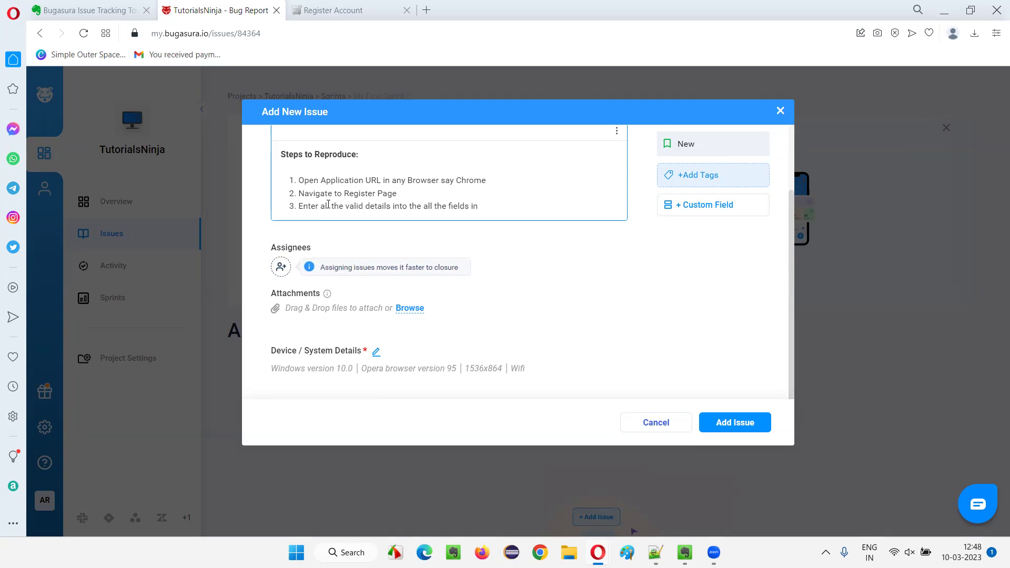
pyautogui.write("'Regis")
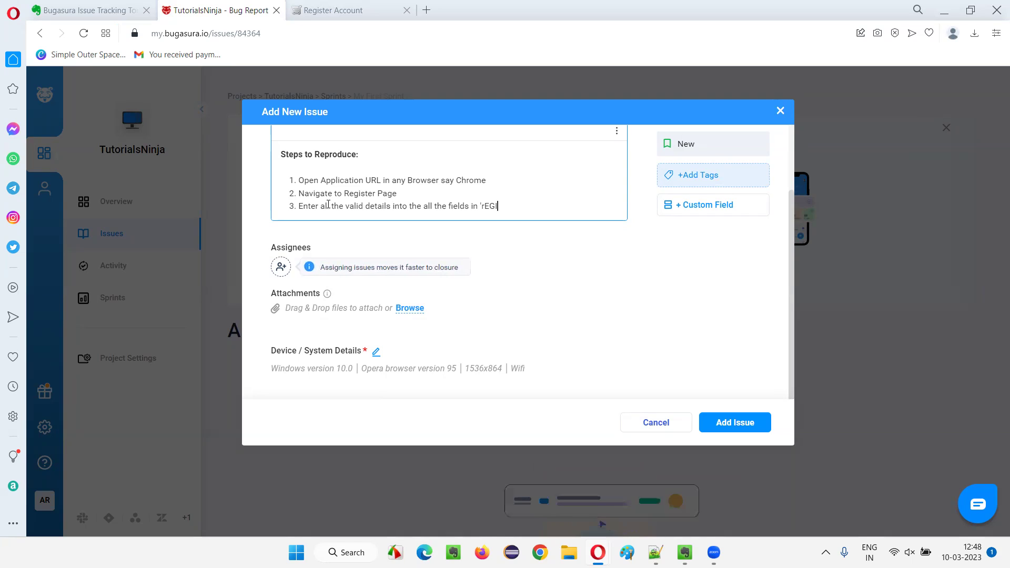
pyautogui.press('BackSpace')
pyautogui.press('BackSpace')
pyautogui.press('BackSpace')
pyautogui.press('BackSpace')
pyautogui.press('BackSpace')
pyautogui.write('r')
pyautogui.write('eg')
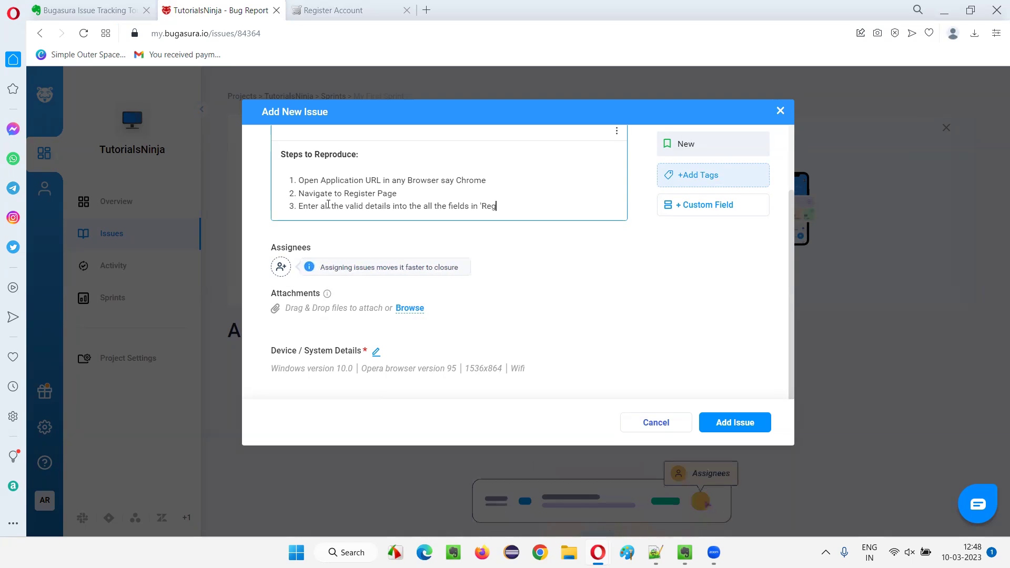
pyautogui.write('ister Accoun')
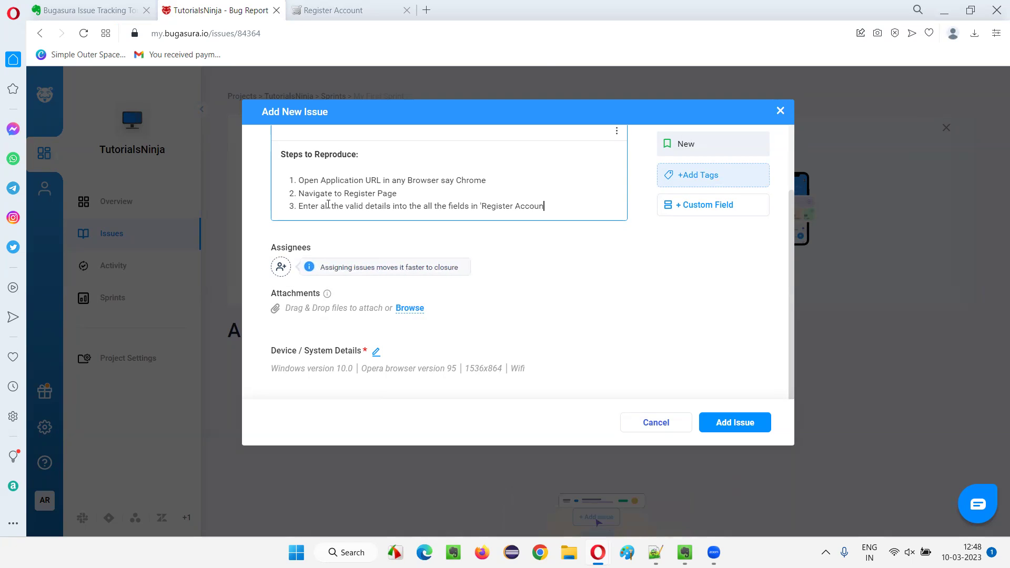
pyautogui.write("t' page except")
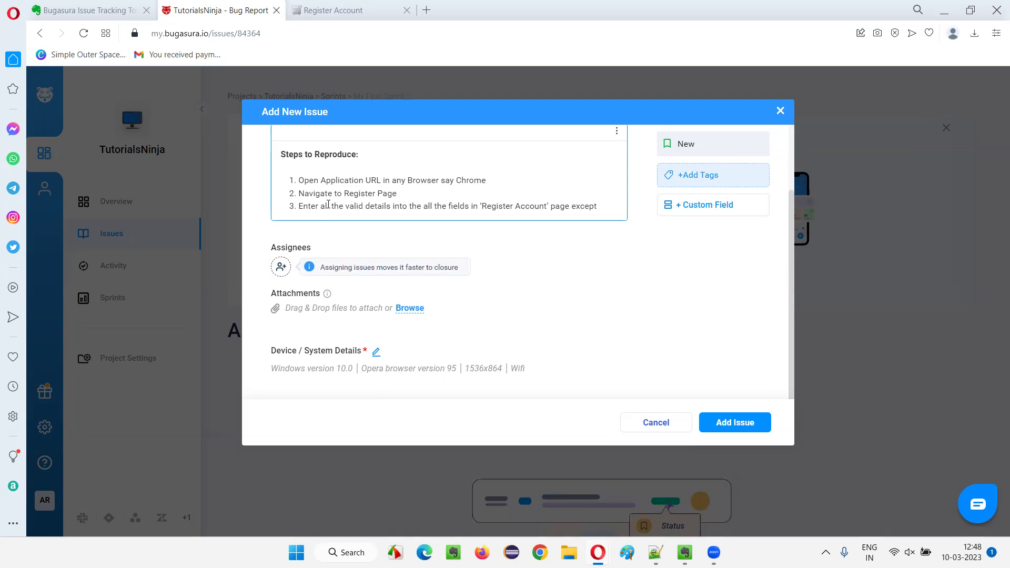
pyautogui.write(' Tele')
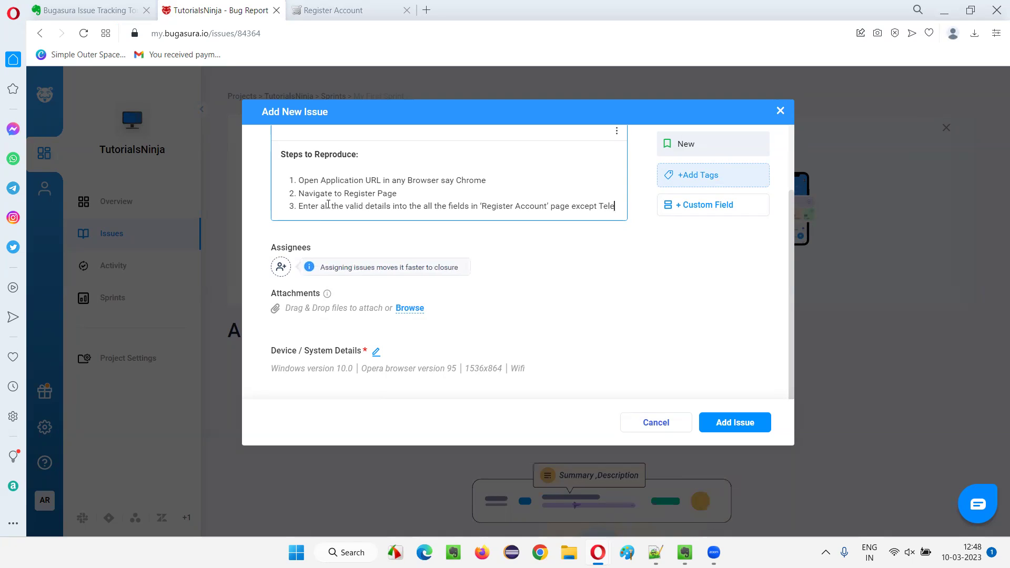
pyautogui.write('phone fiel')
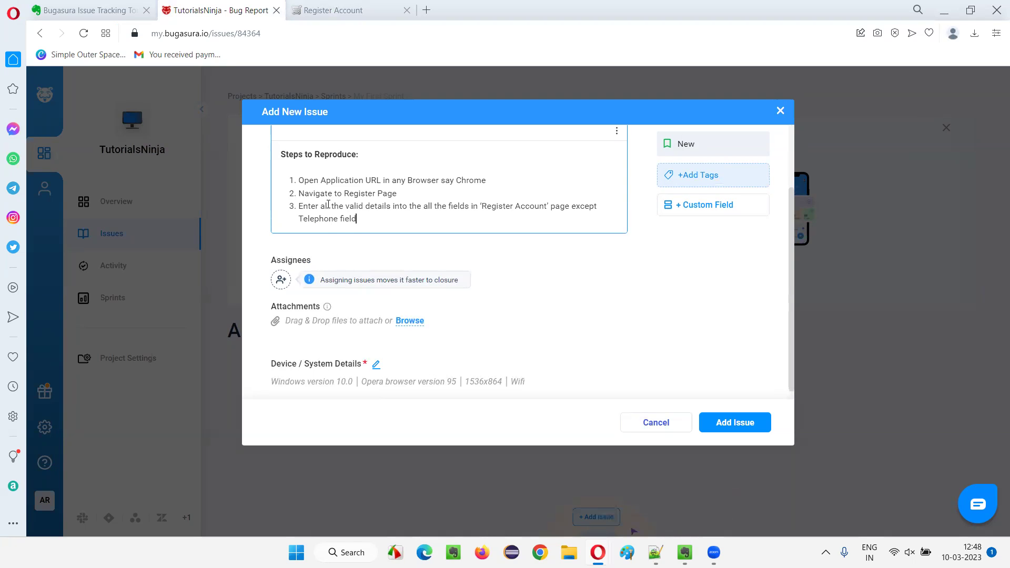
pyautogui.write('d')
# Add step 4, telephone 'abcdefghi', and step 5, select Privacy Policy and click 'Continue'.
pyautogui.press('Return')
pyautogui.write('Enter invalid')
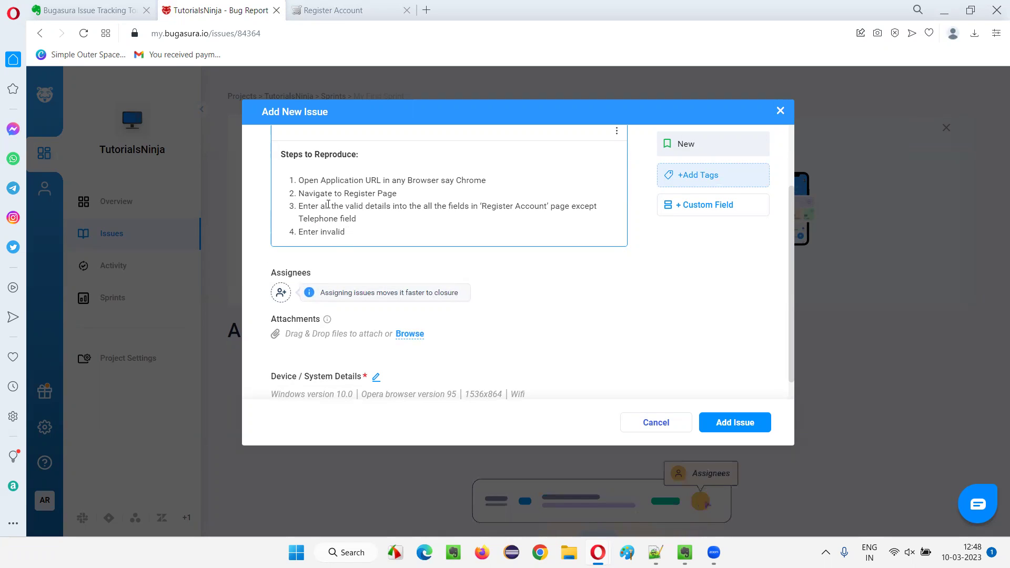
pyautogui.write(' teleph')
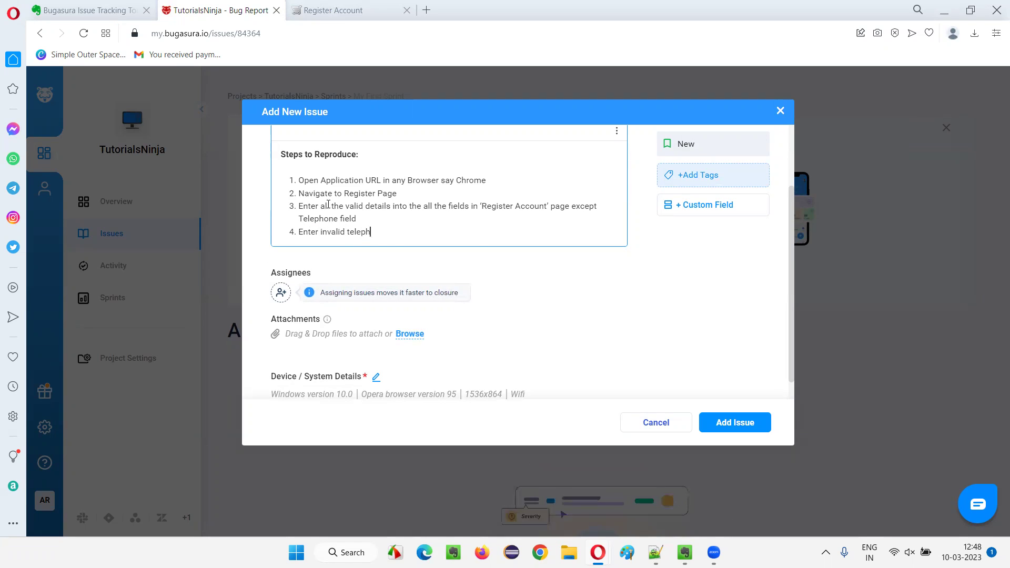
pyautogui.write('one s')
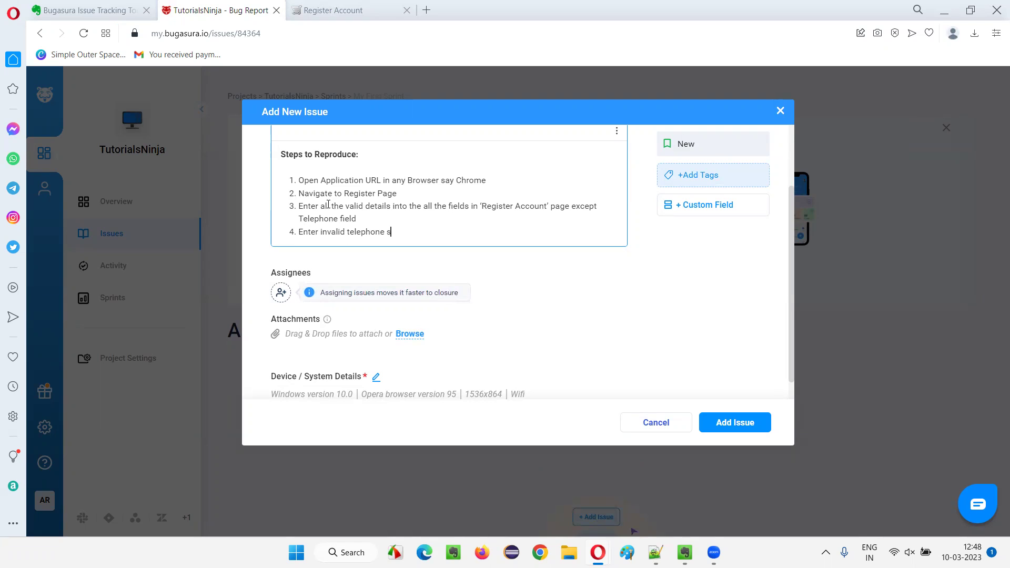
pyautogui.write("ay 'abc")
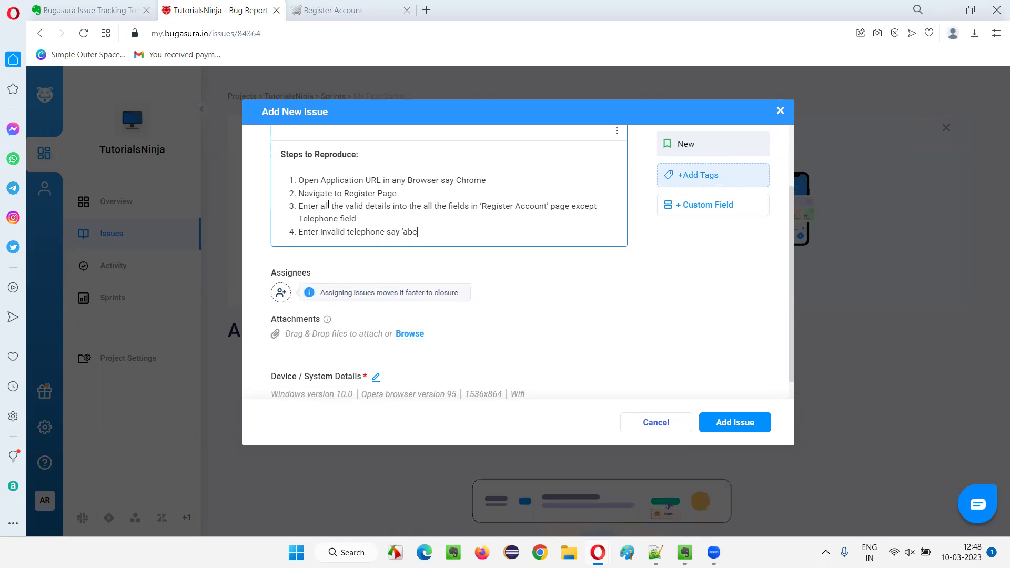
pyautogui.write('def')
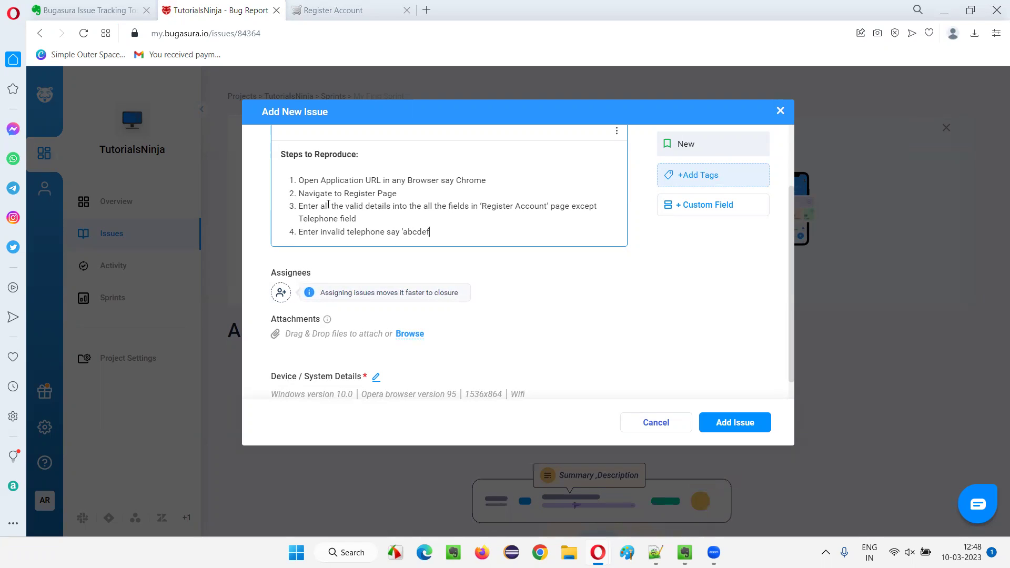
pyautogui.write('ghi’')
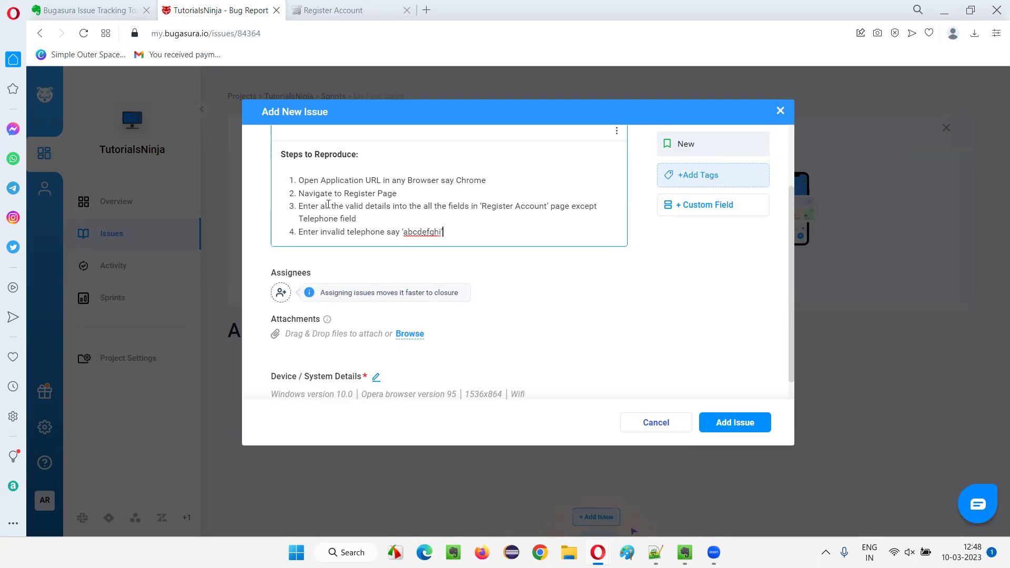
pyautogui.write("' ")
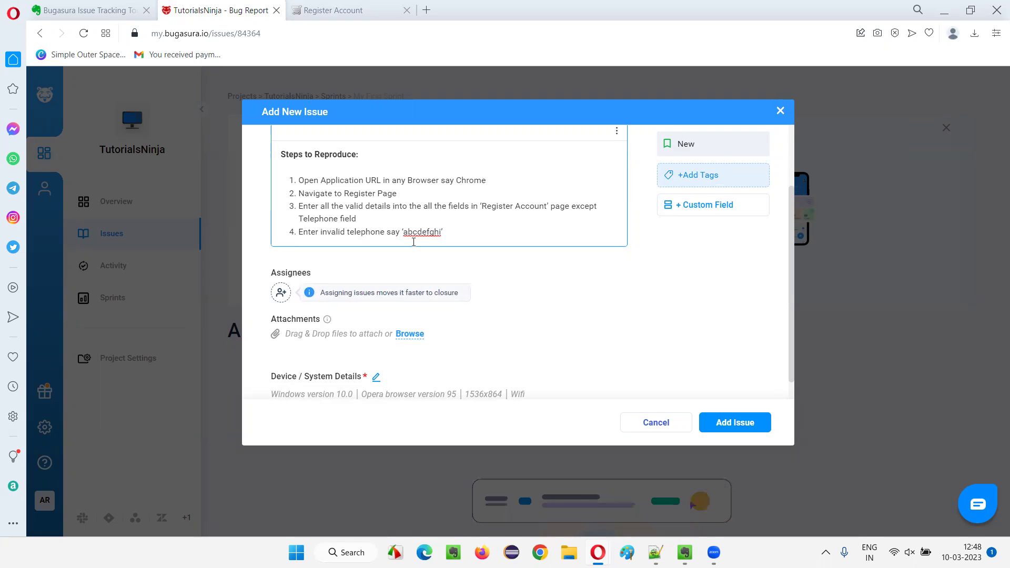
pyautogui.write('intot he')
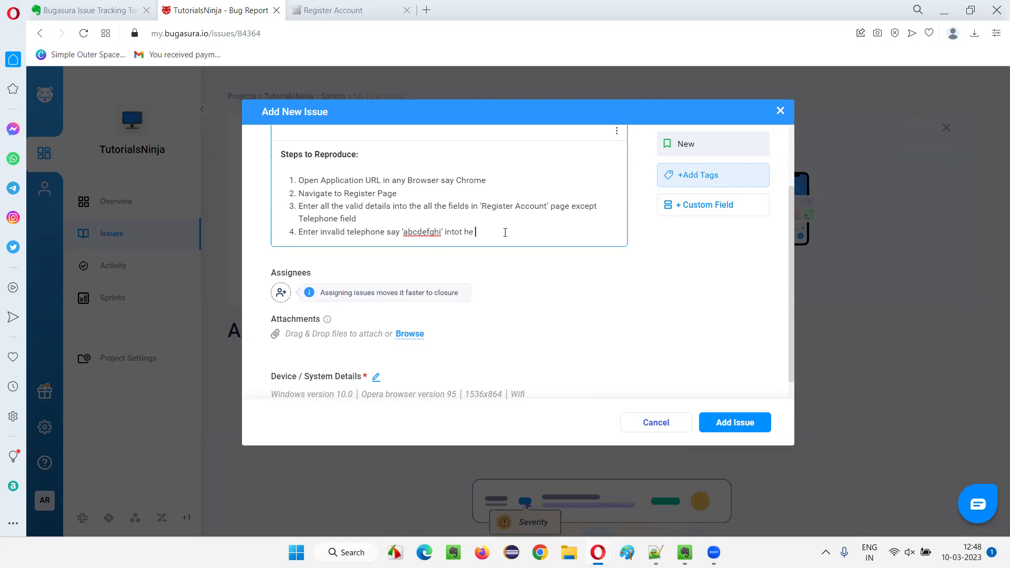
pyautogui.press('BackSpace')
pyautogui.press('BackSpace')
pyautogui.press('BackSpace')
pyautogui.press('BackSpace')
pyautogui.press('BackSpace')
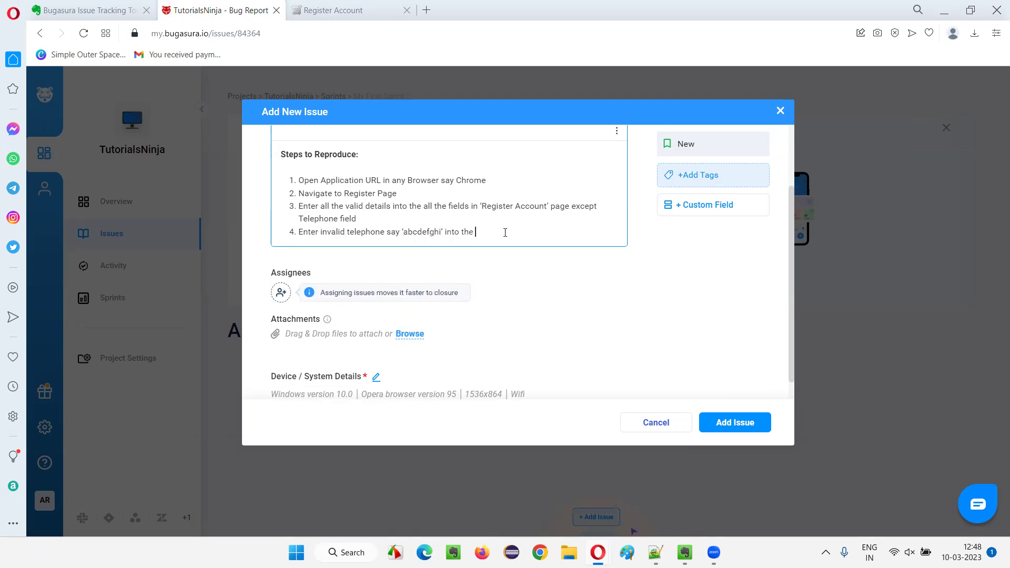
pyautogui.write('the Teleph')
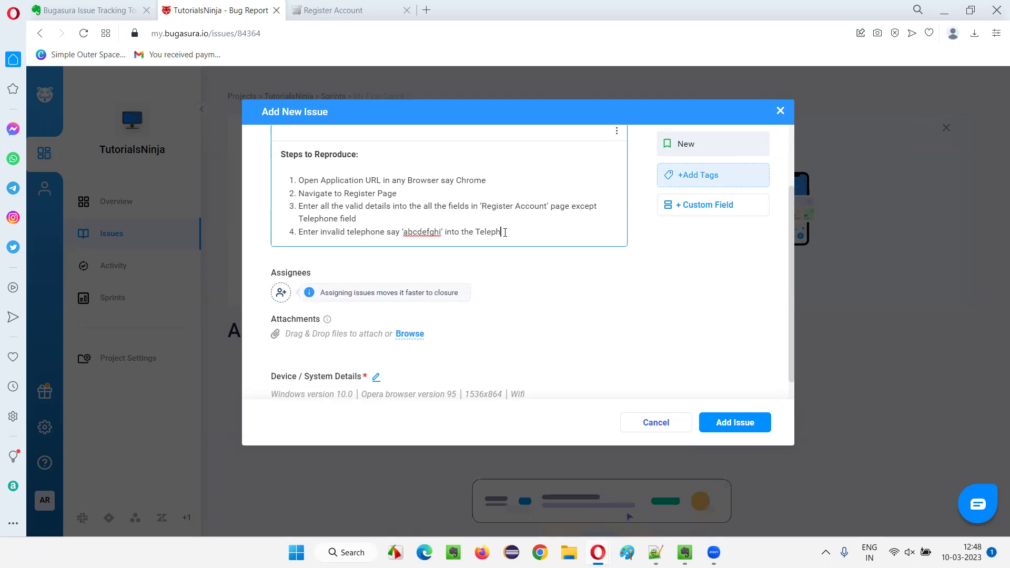
pyautogui.write('one field')
pyautogui.press('Return')
pyautogui.write("Select 'Pr")
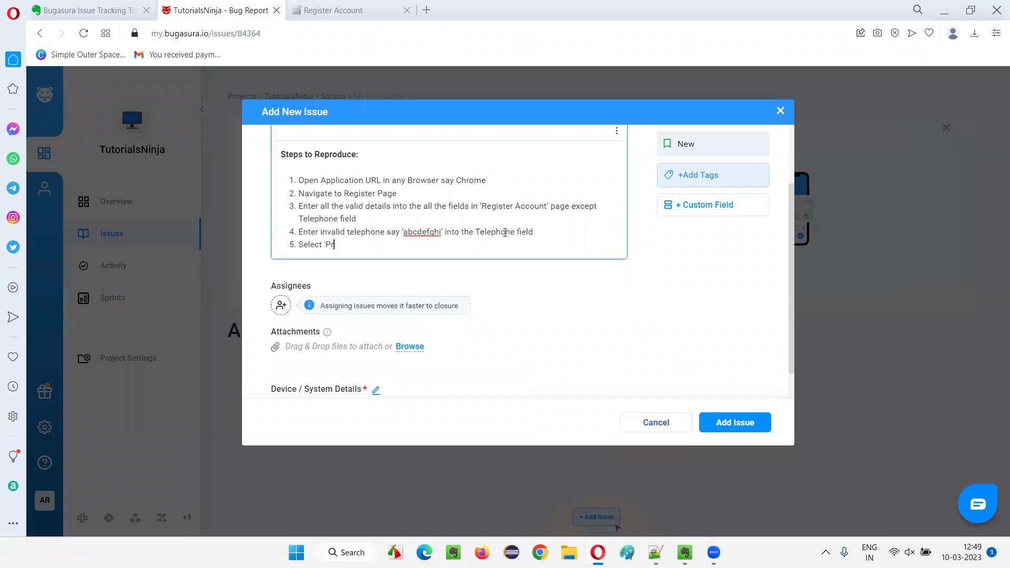
pyautogui.write('ivacy ')
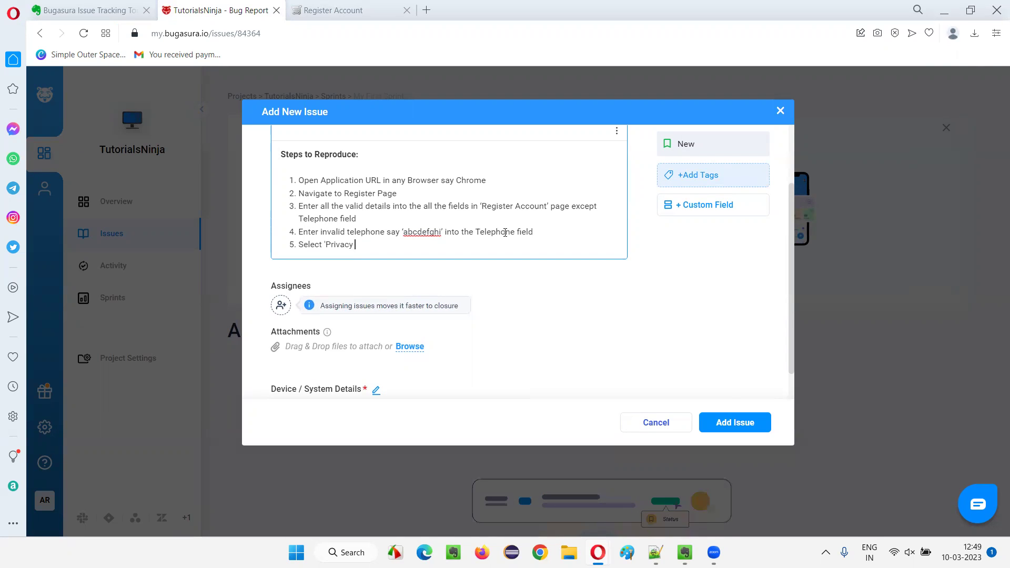
pyautogui.write('Policy’ ch')
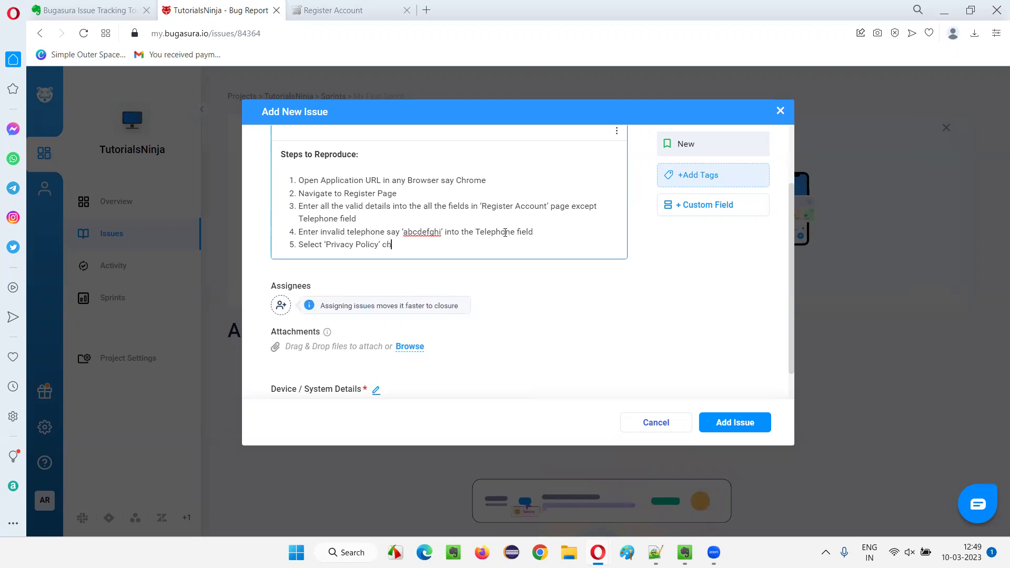
pyautogui.write('k')
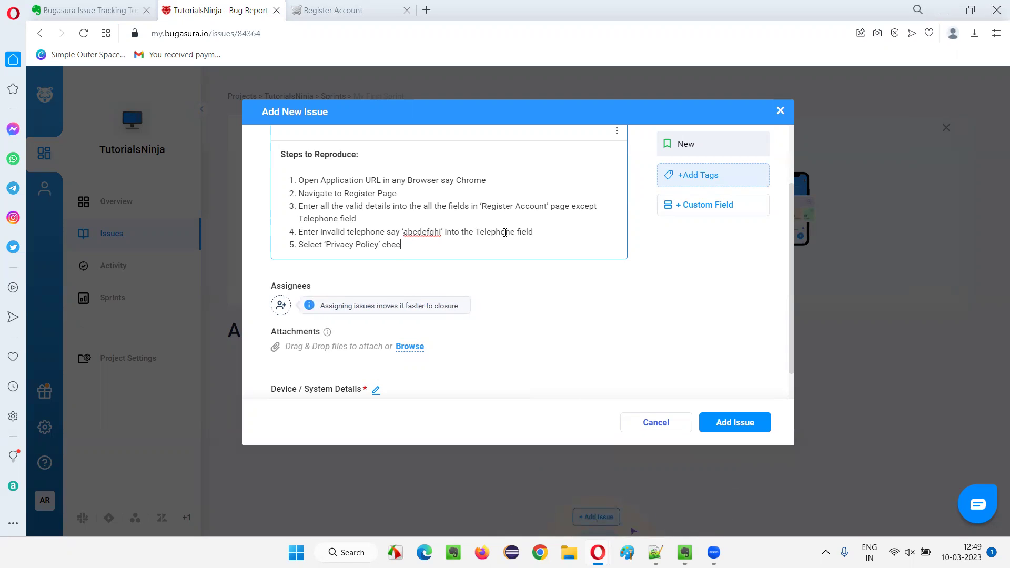
pyautogui.write(' box field an')
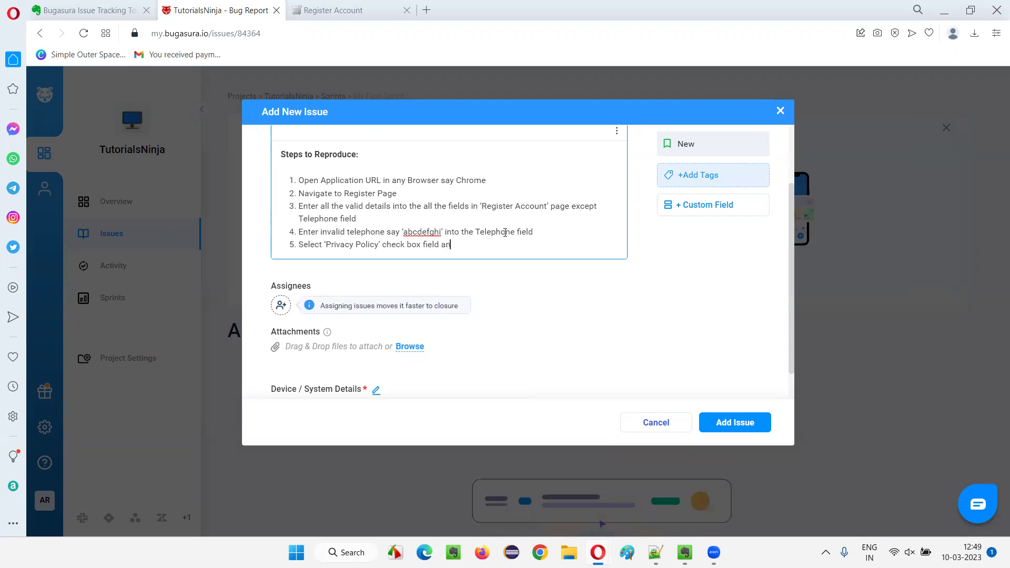
pyautogui.write("d click on ‘Continue' bu")
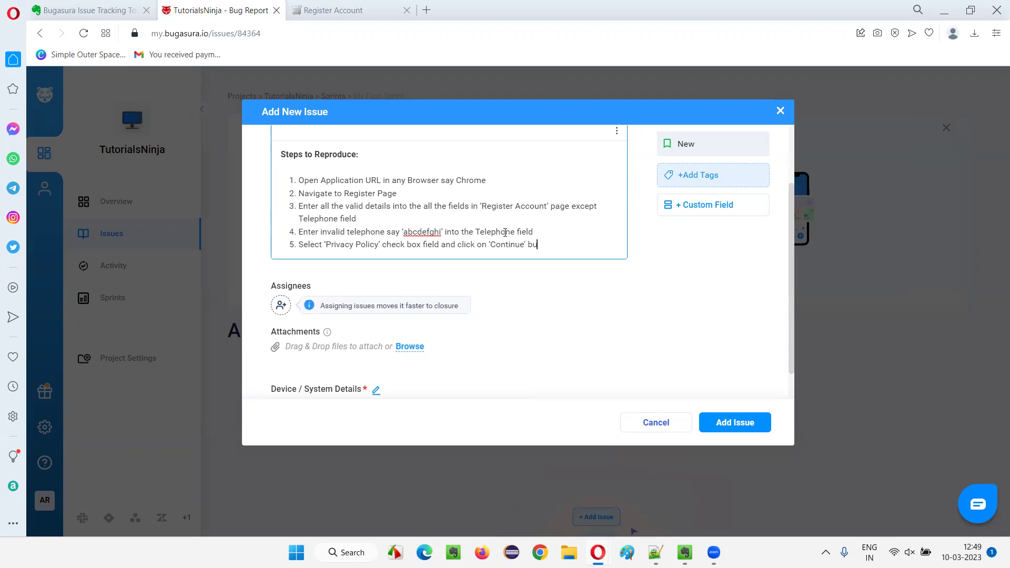
pyautogui.write('tton')
pyautogui.press('Return')
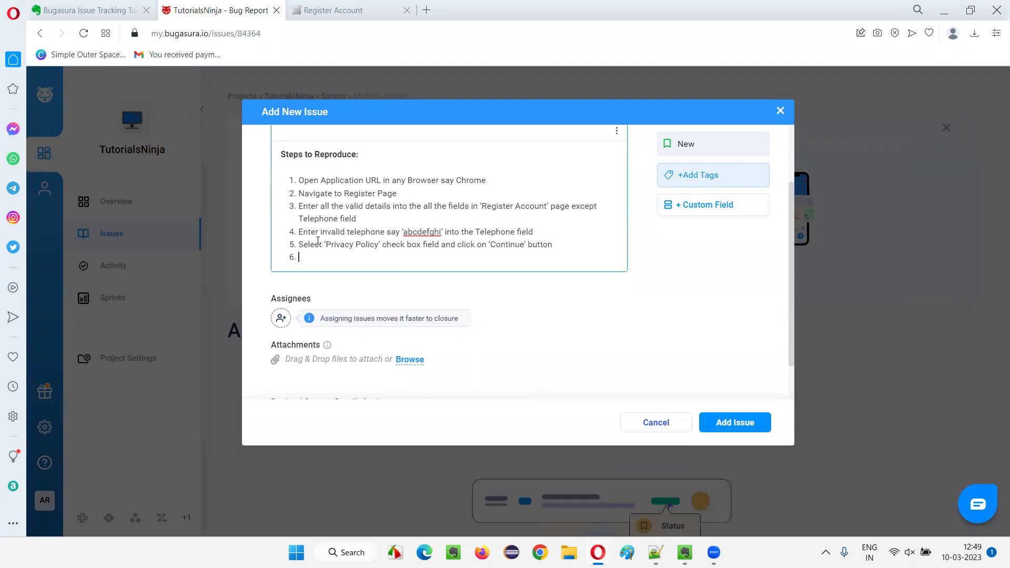
# End the numbered list and type the 'Expected Result:' heading on a new line.
pyautogui.press('Return')
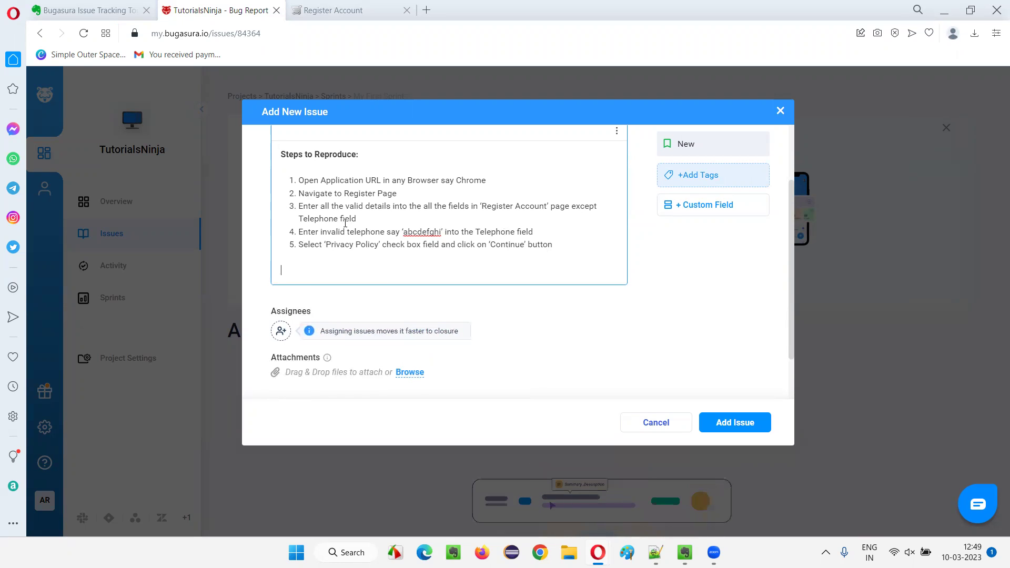
pyautogui.write('Acu')
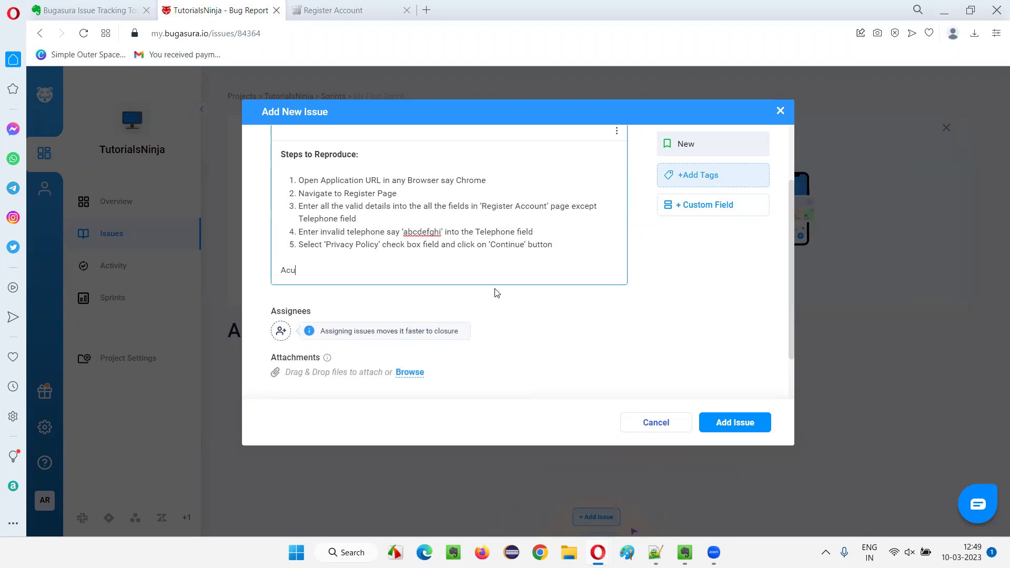
pyautogui.write('c')
pyautogui.press('BackSpace')
pyautogui.press('BackSpace')
pyautogui.press('BackSpace')
pyautogui.press('Return')
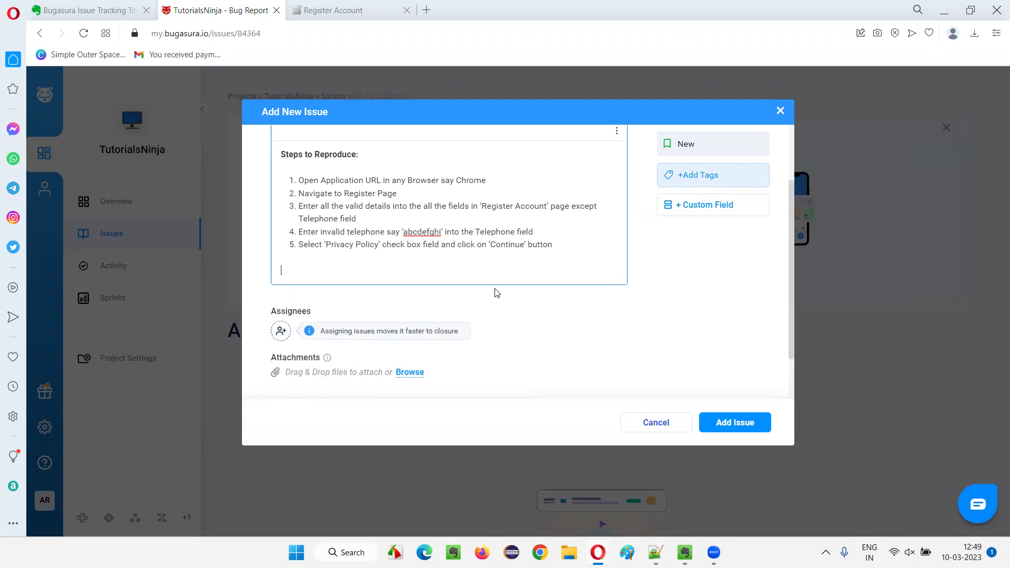
pyautogui.write('Expec')
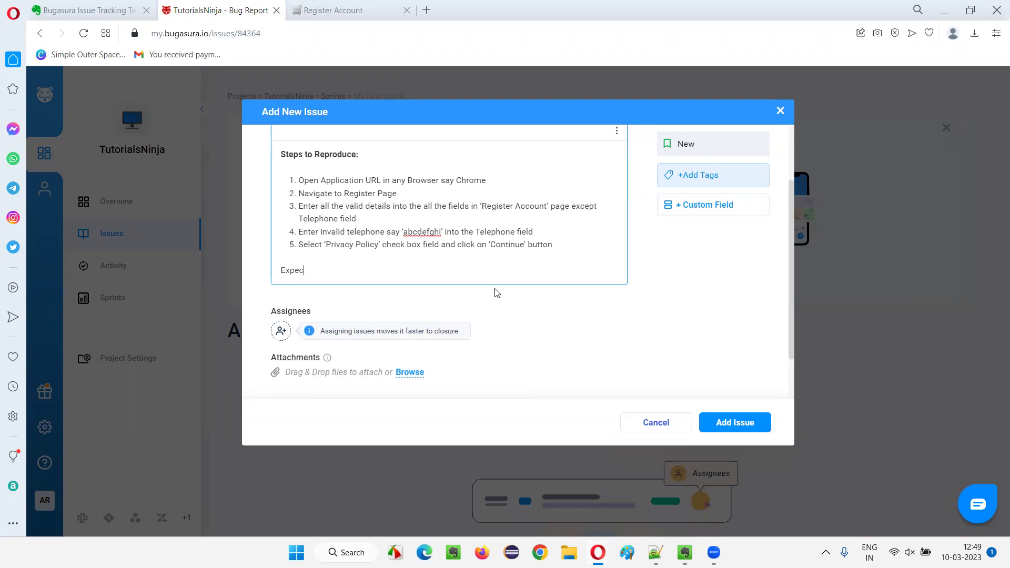
pyautogui.write('ted Result:')
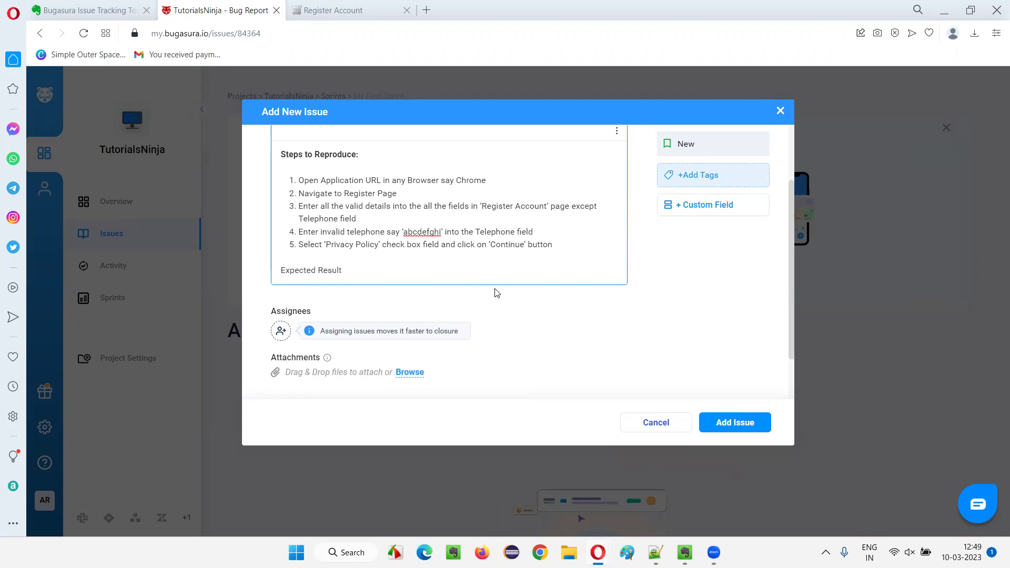
pyautogui.press('Return')
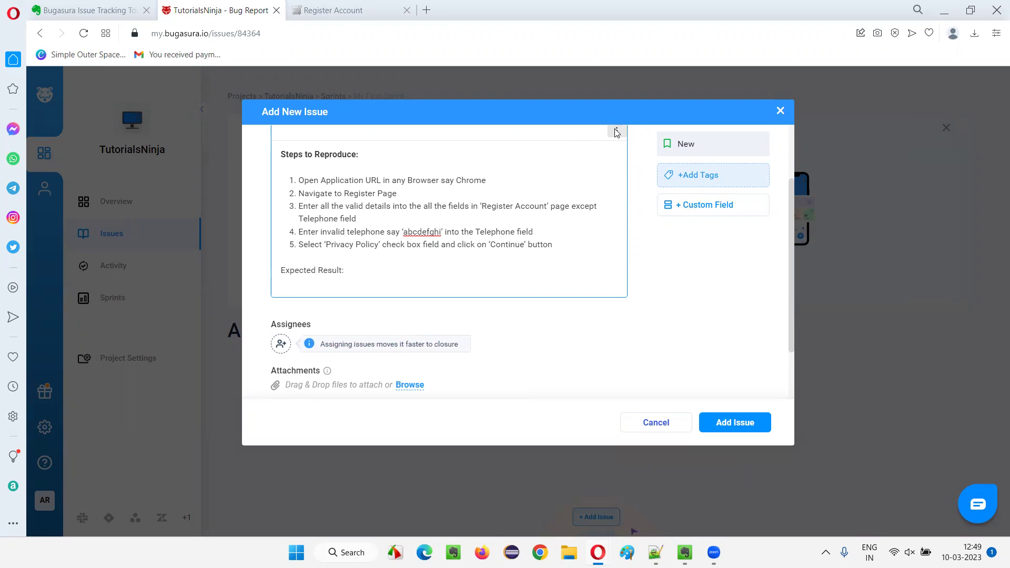
pyautogui.click(617, 132)
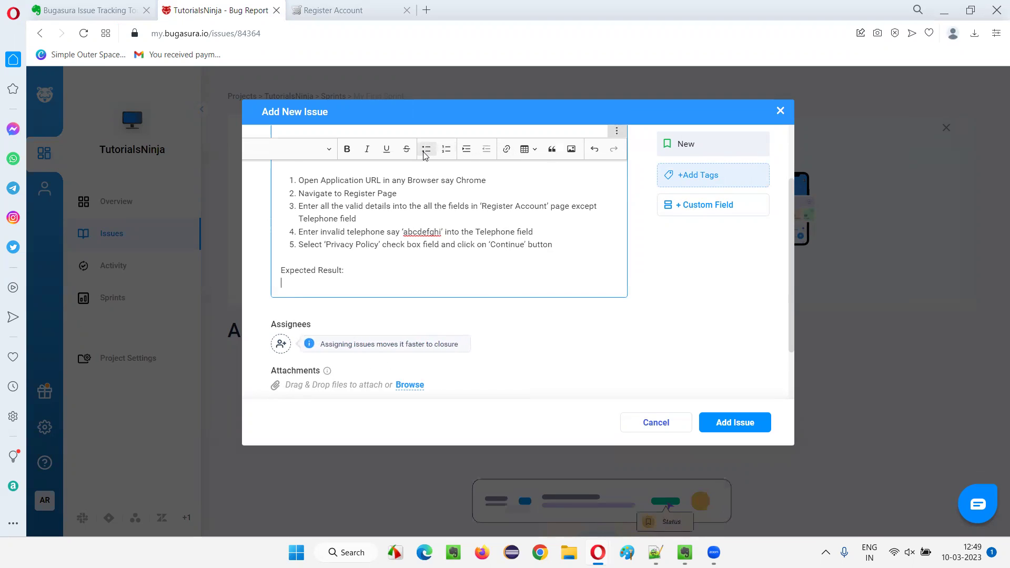
pyautogui.scroll(-2, 373, 237)
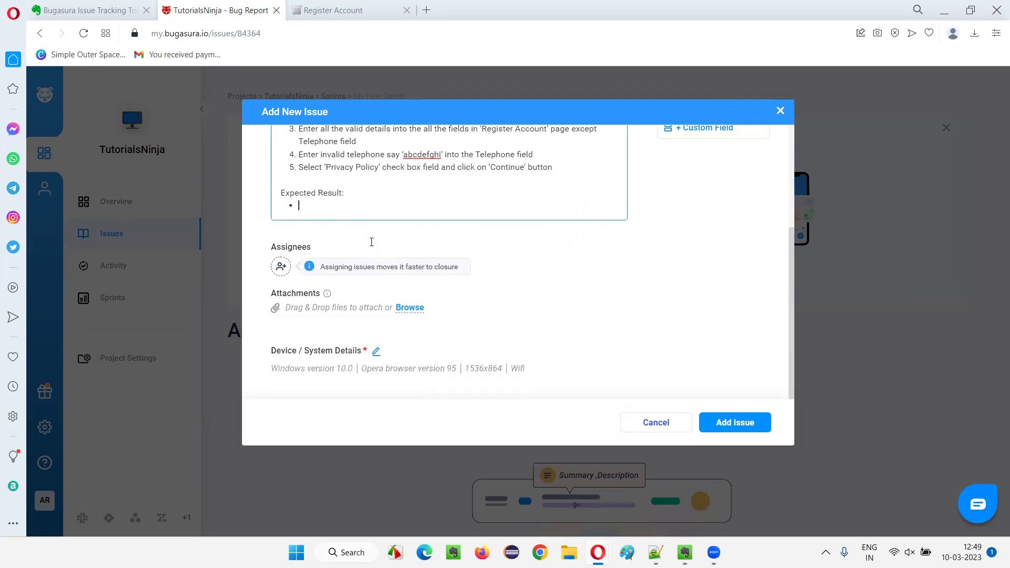
pyautogui.scroll(3, 368, 242)
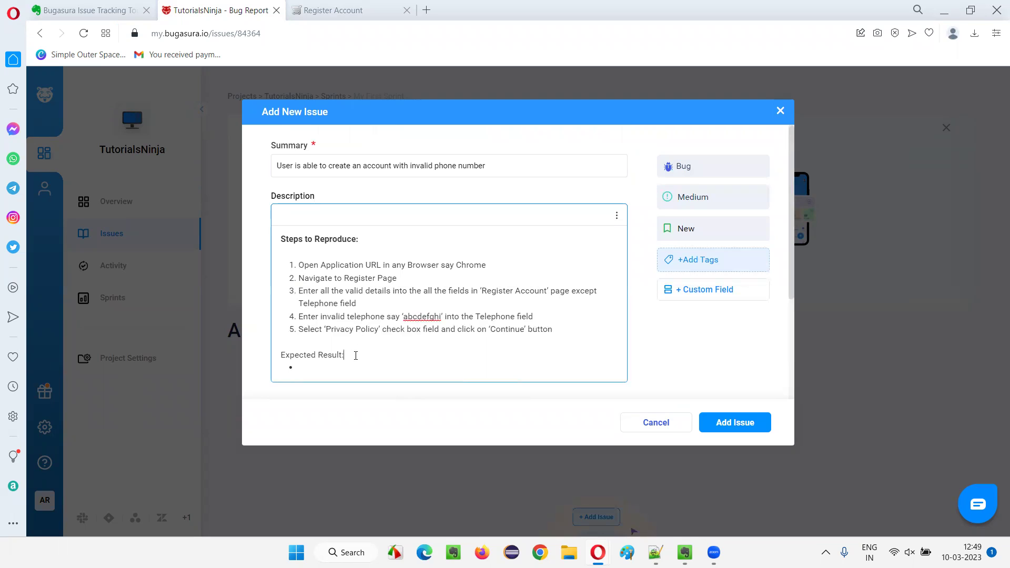
pyautogui.press('Return')
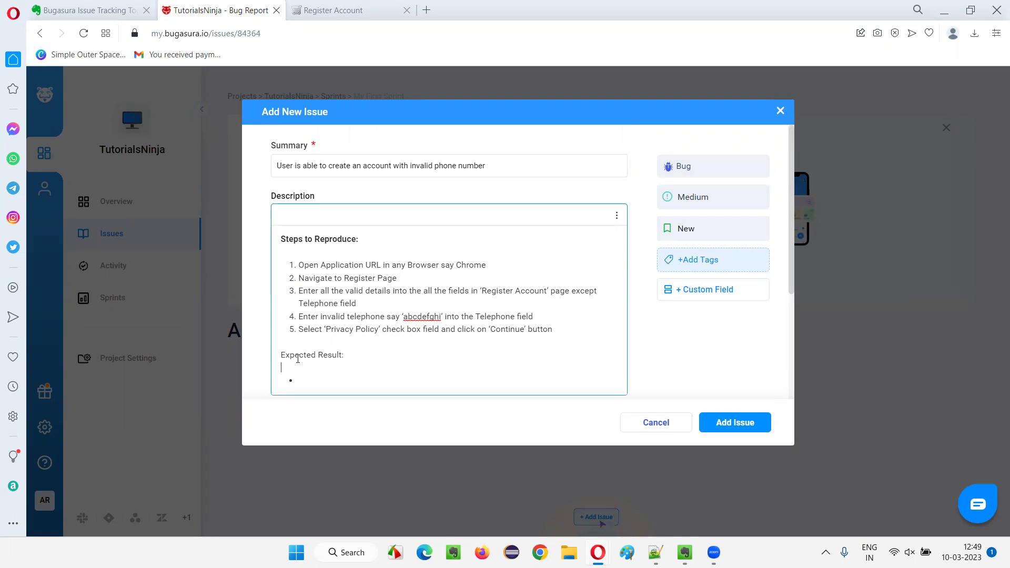
# Make the 'Expected Result:' heading bold.
pyautogui.doubleClick(282, 354)
pyautogui.moveTo(280, 355); pyautogui.dragTo(344, 355)
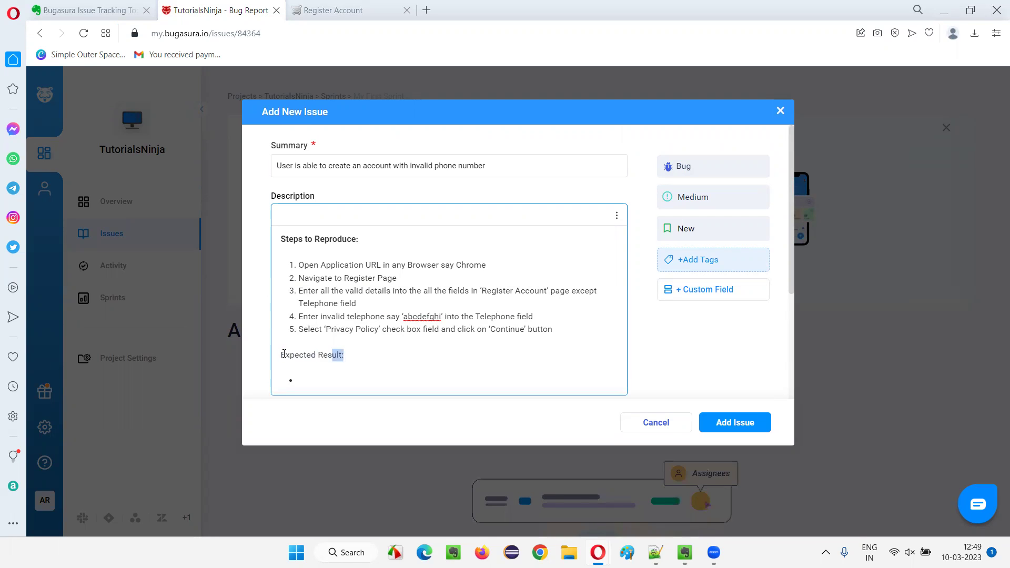
pyautogui.click(617, 215)
pyautogui.click(347, 233)
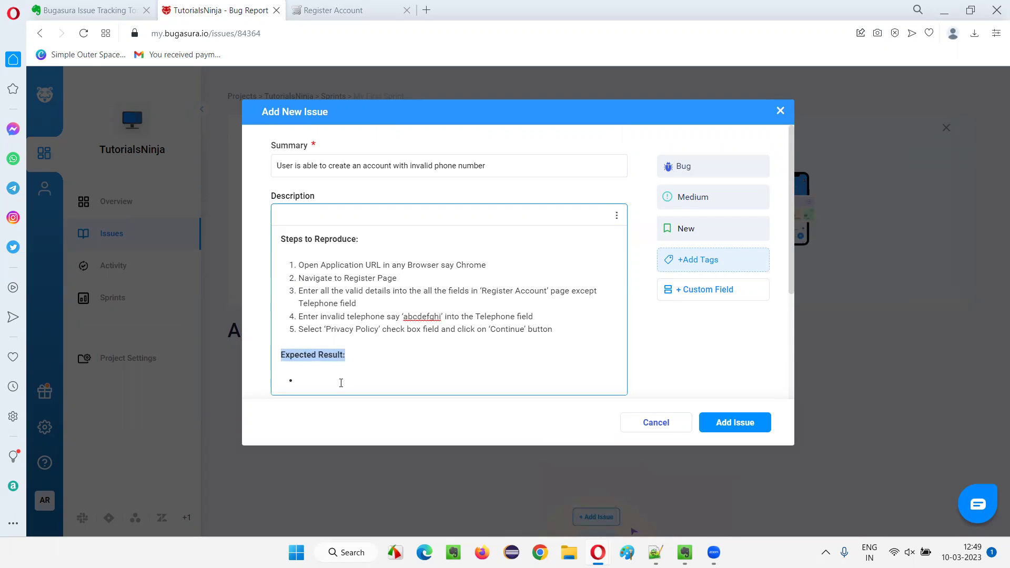
pyautogui.click(343, 381)
pyautogui.scroll(-1, 382, 299)
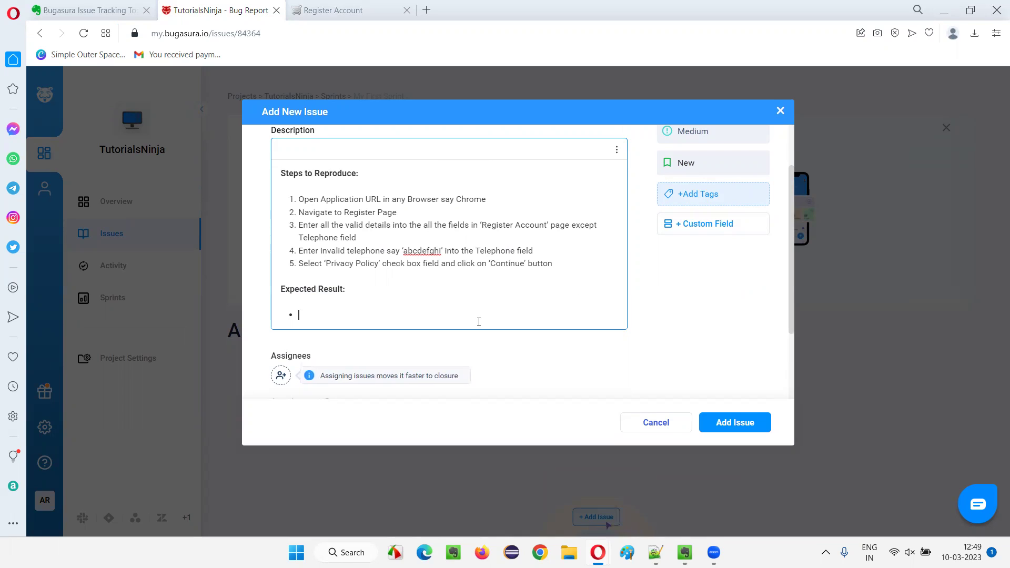
# Add the bullet warning that an invalid phone number is entered into the Telephone field.
pyautogui.write('User should ')
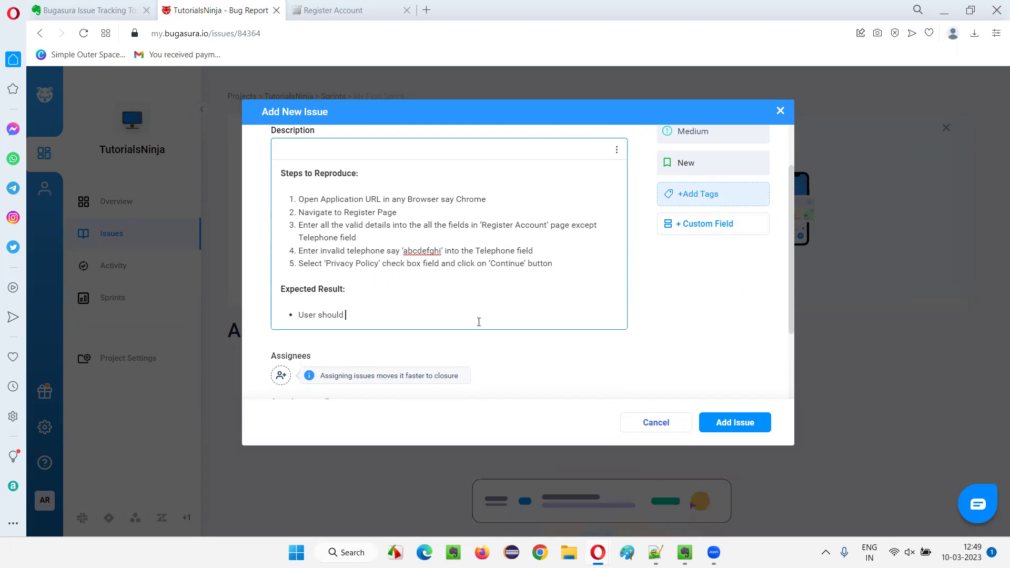
pyautogui.write('get a')
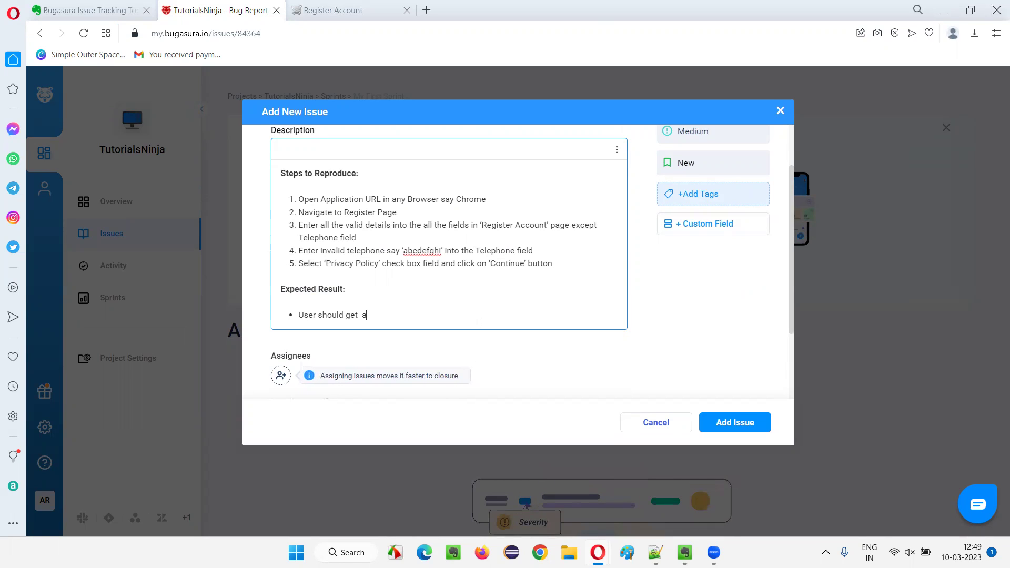
pyautogui.write(' warning')
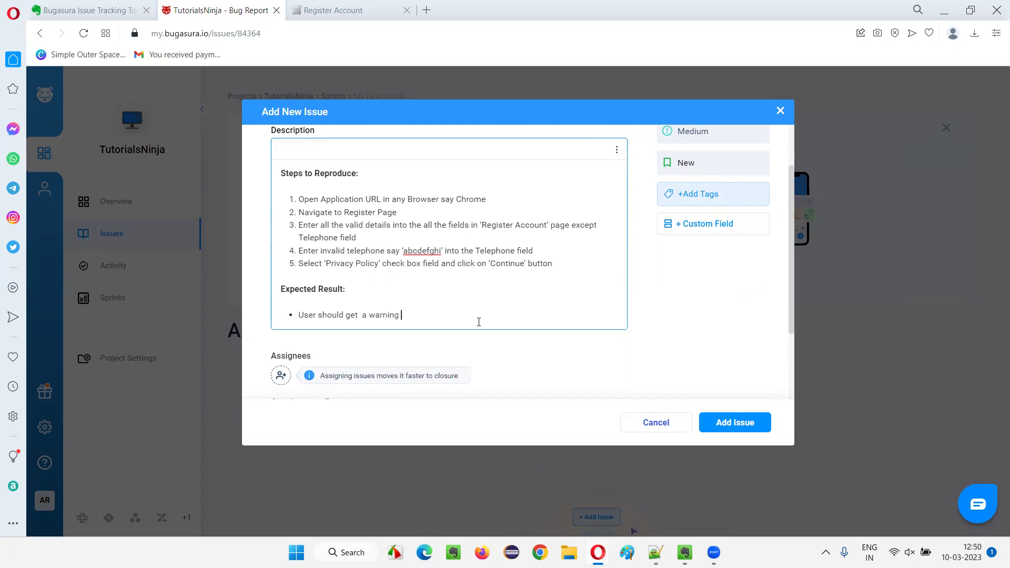
pyautogui.write(' message informed')
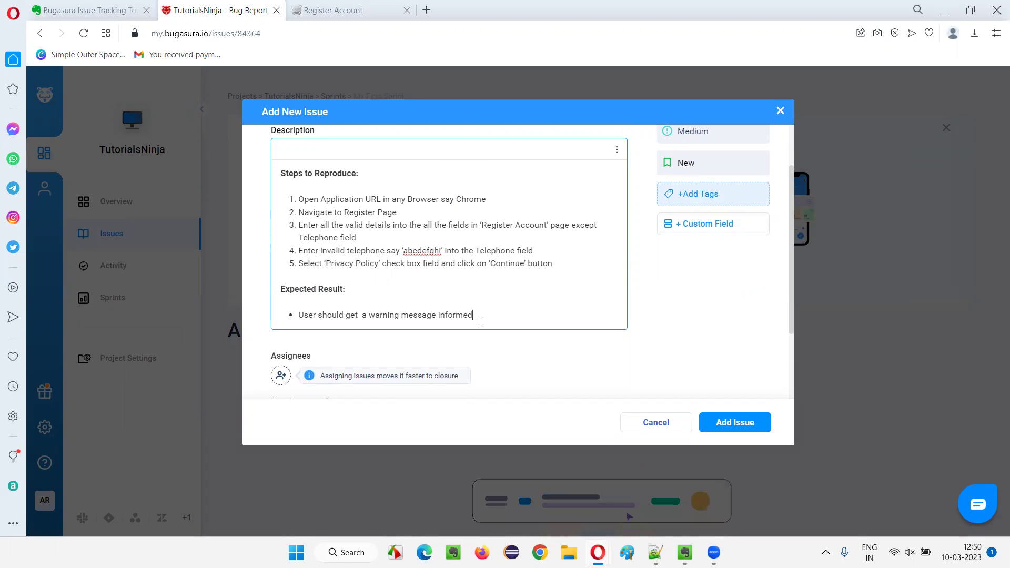
pyautogui.write('in')
pyautogui.press('BackSpace')
pyautogui.press('BackSpace')
pyautogui.press('BackSpace')
pyautogui.press('BackSpace')
pyautogui.write('ing that an ')
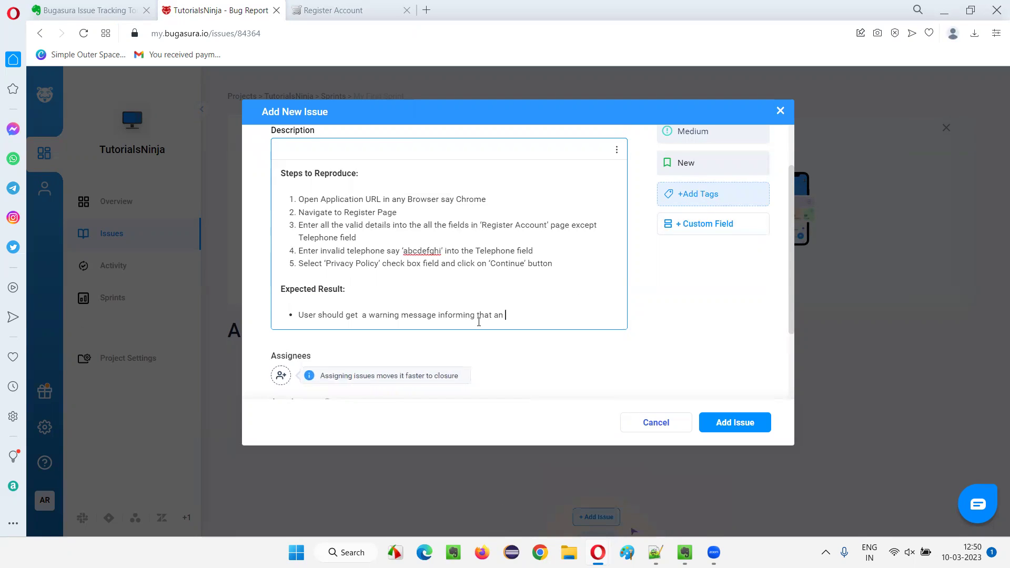
pyautogui.write('invalid ph')
pyautogui.press('BackSpace')
pyautogui.press('BackSpace')
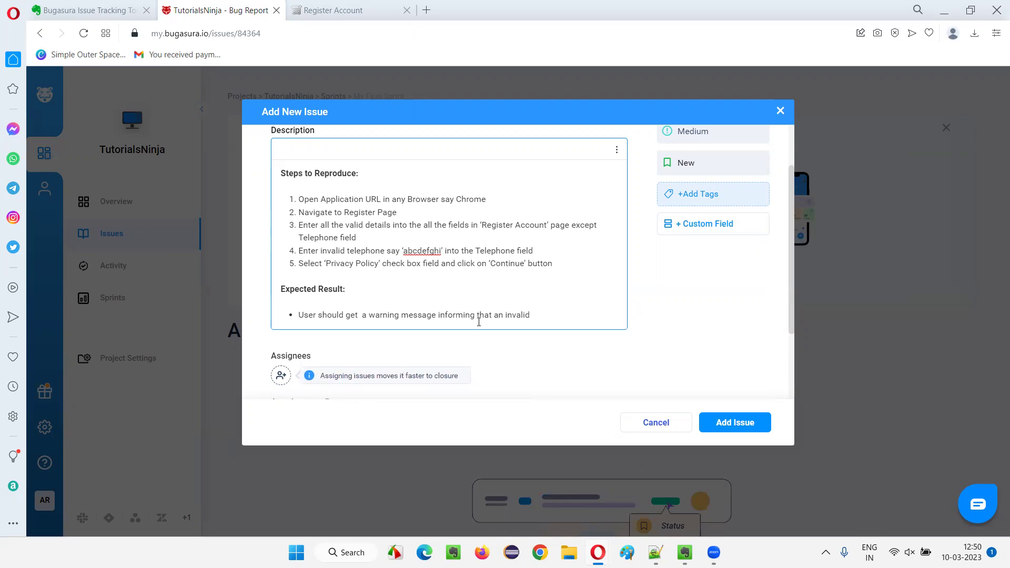
pyautogui.write('phone number i')
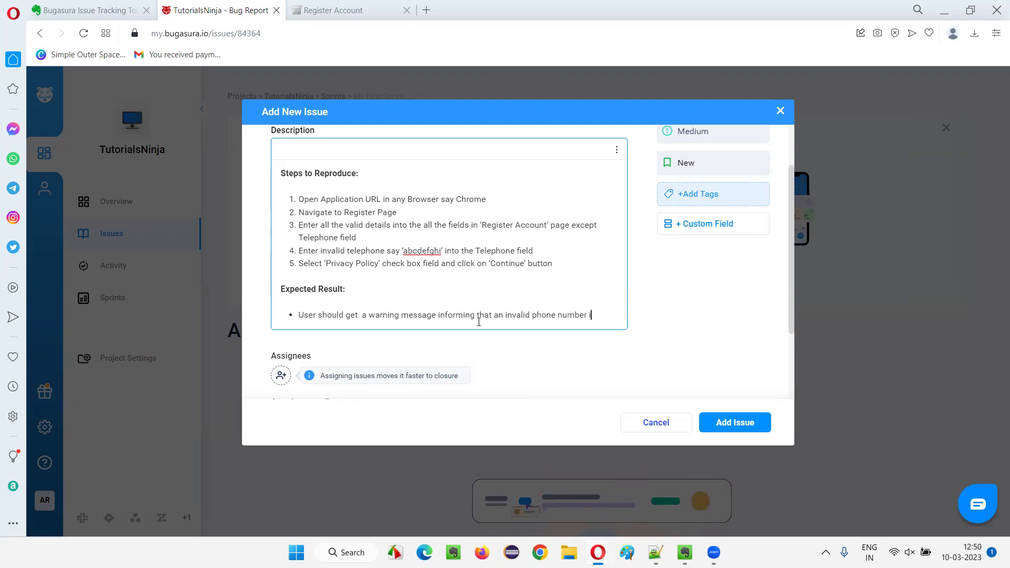
pyautogui.write('s entered ')
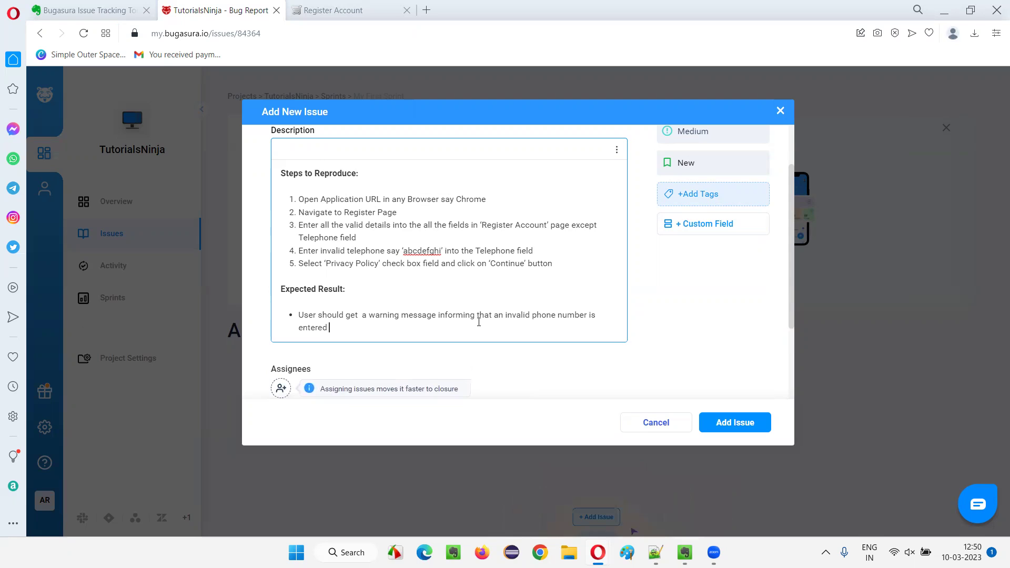
pyautogui.write('into the Tele')
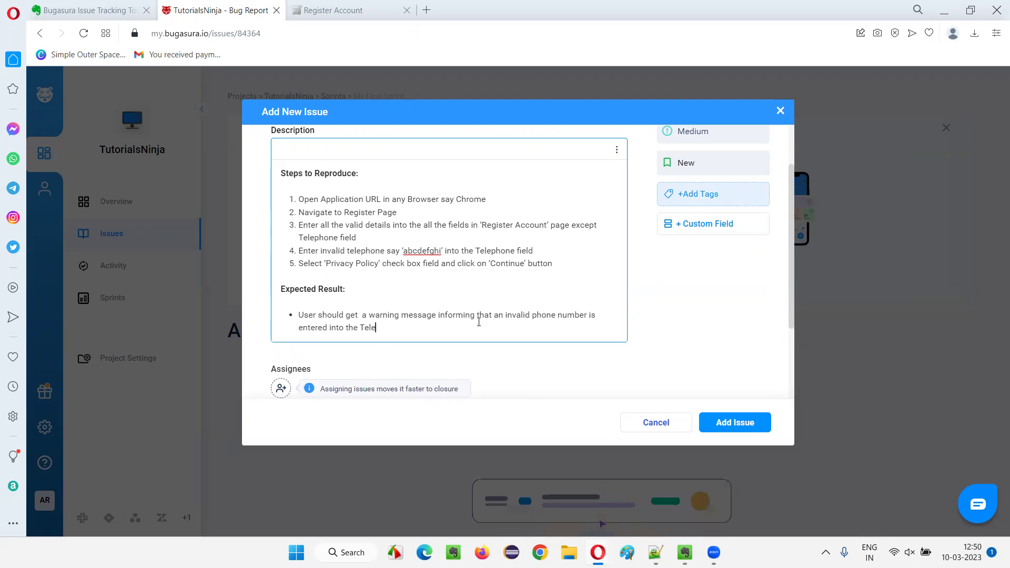
pyautogui.write('phone field')
pyautogui.press('Return')
pyautogui.press('Return')
# Type 'Actual Result:', start a bulleted item below it, and make the heading bold.
pyautogui.write('Actual ')
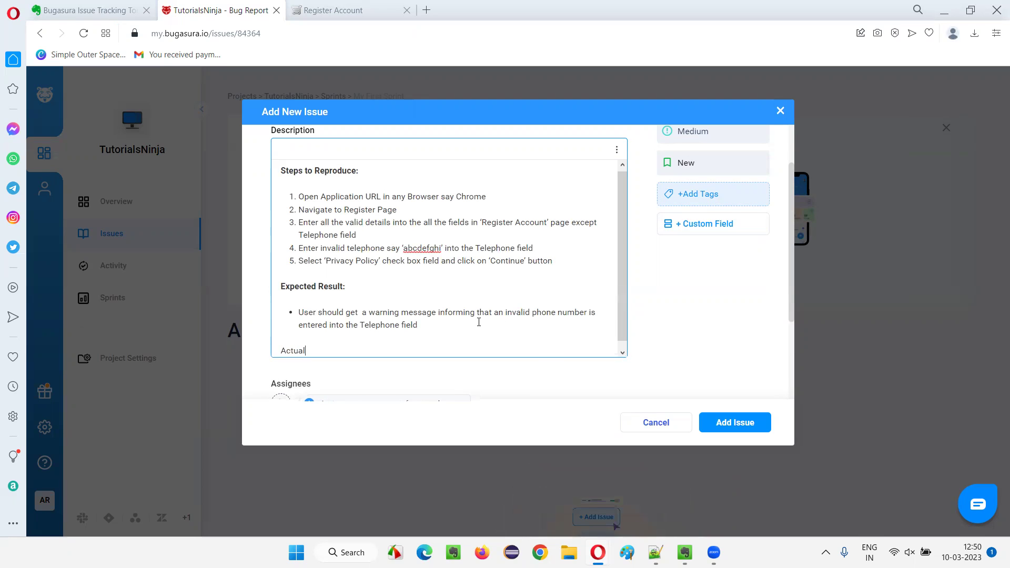
pyautogui.write('Result:')
pyautogui.press('Return')
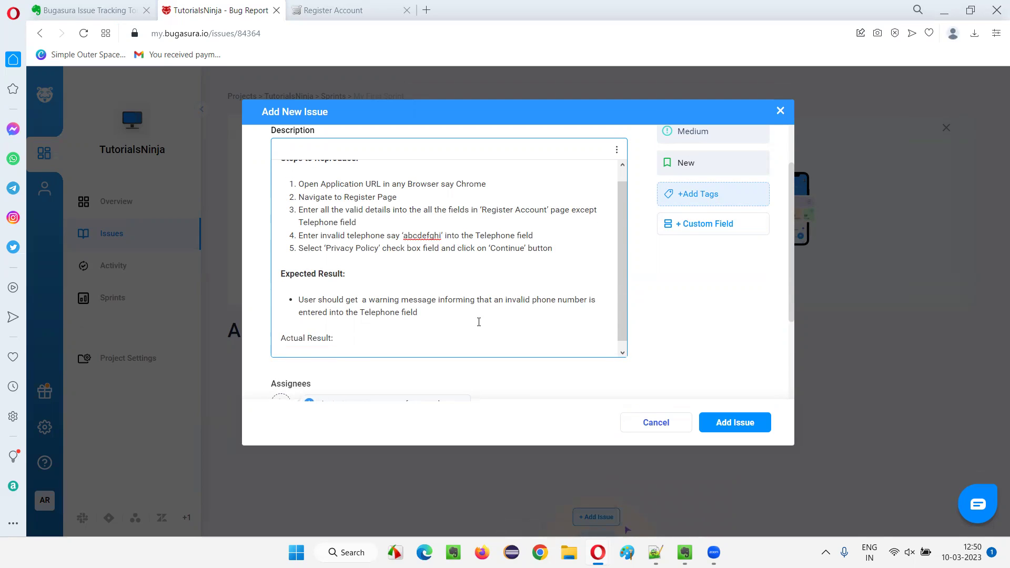
pyautogui.click(617, 149)
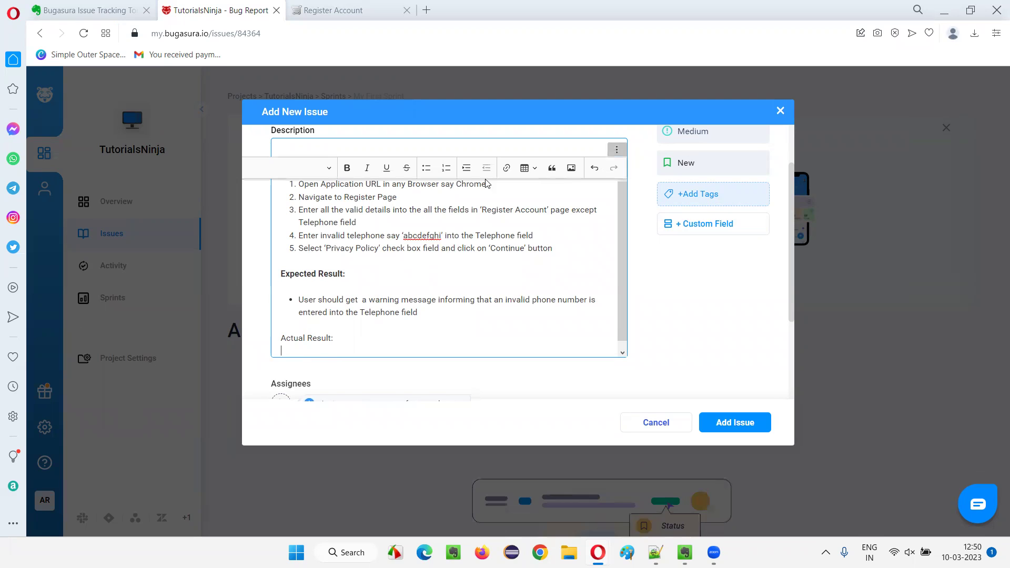
pyautogui.click(427, 168)
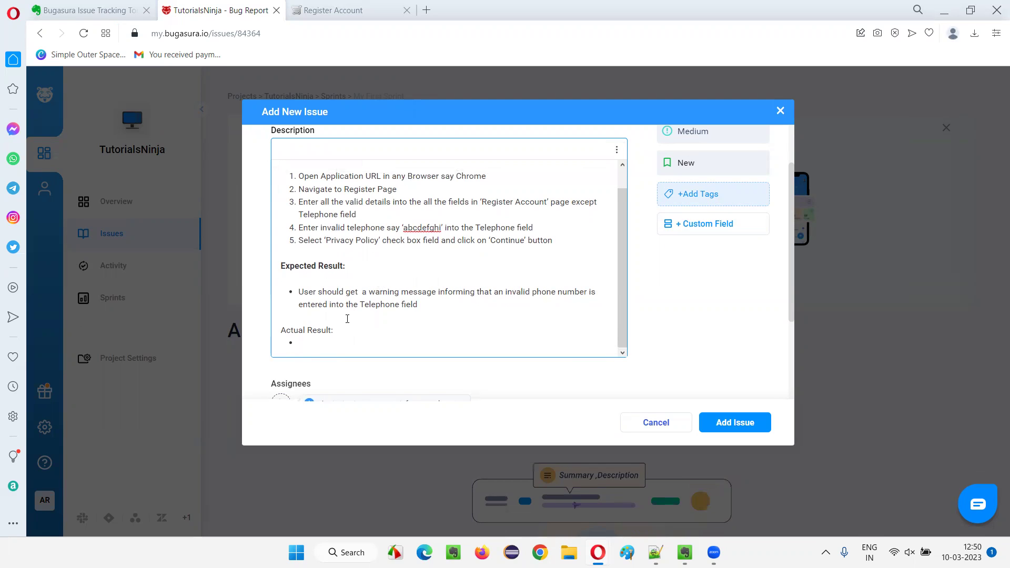
pyautogui.moveTo(299, 291); pyautogui.dragTo(361, 345)
pyautogui.click(361, 343)
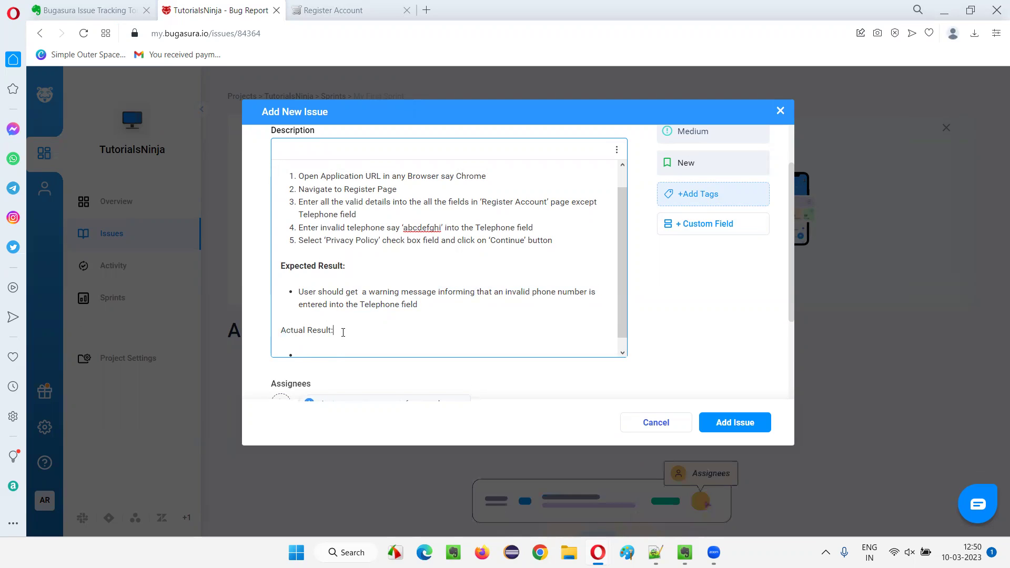
pyautogui.keyDown('shift'); pyautogui.click(279, 329); pyautogui.keyUp('shift')
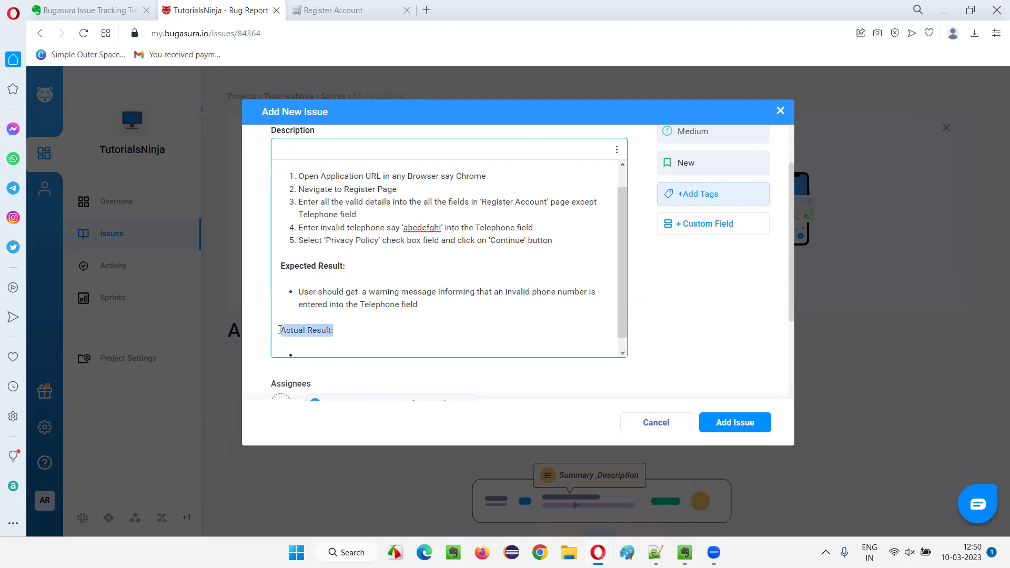
pyautogui.click(616, 151)
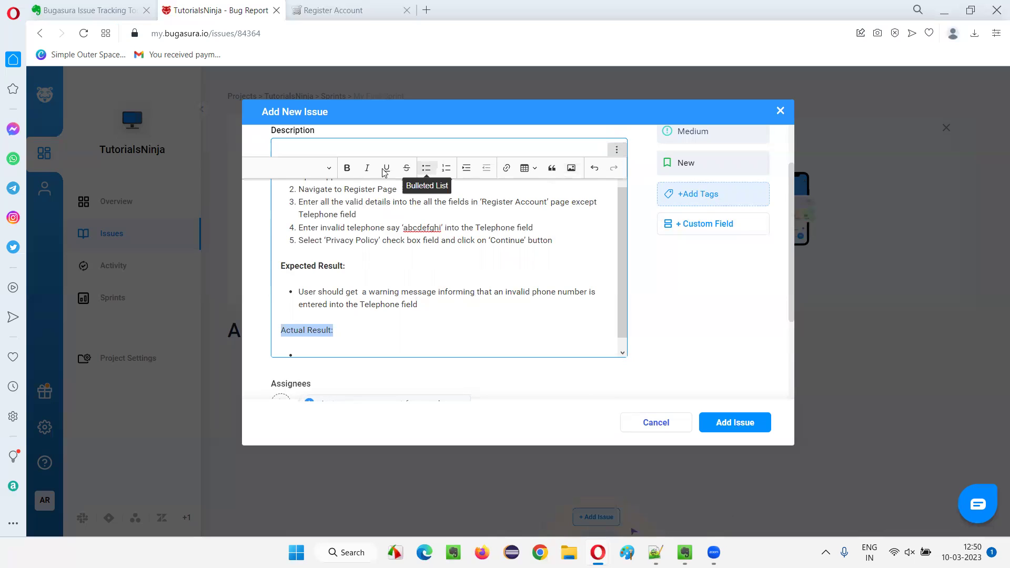
pyautogui.click(346, 167)
pyautogui.click(351, 345)
# Add the bullet 'Account is getting created with given invalid telephone number', fixing 'givend'.
pyautogui.scroll(-1, 345, 339)
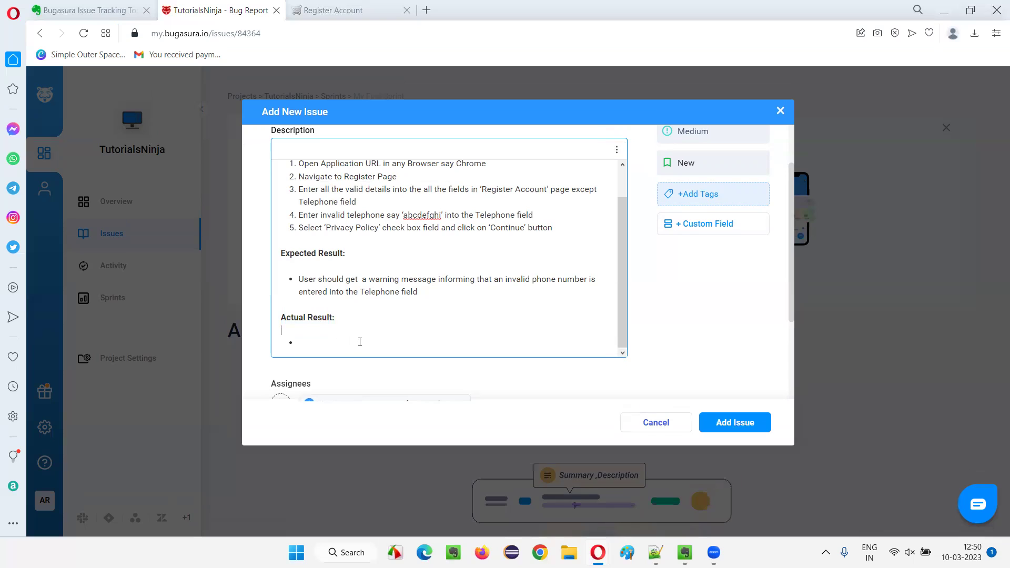
pyautogui.write('Accou')
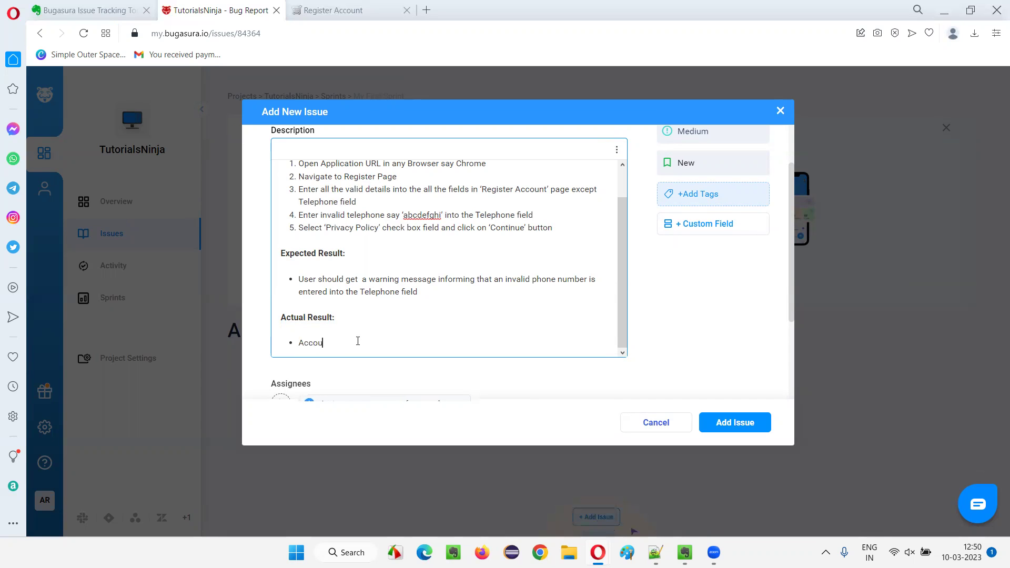
pyautogui.write('nt is getting created with givend invalid telephone number')
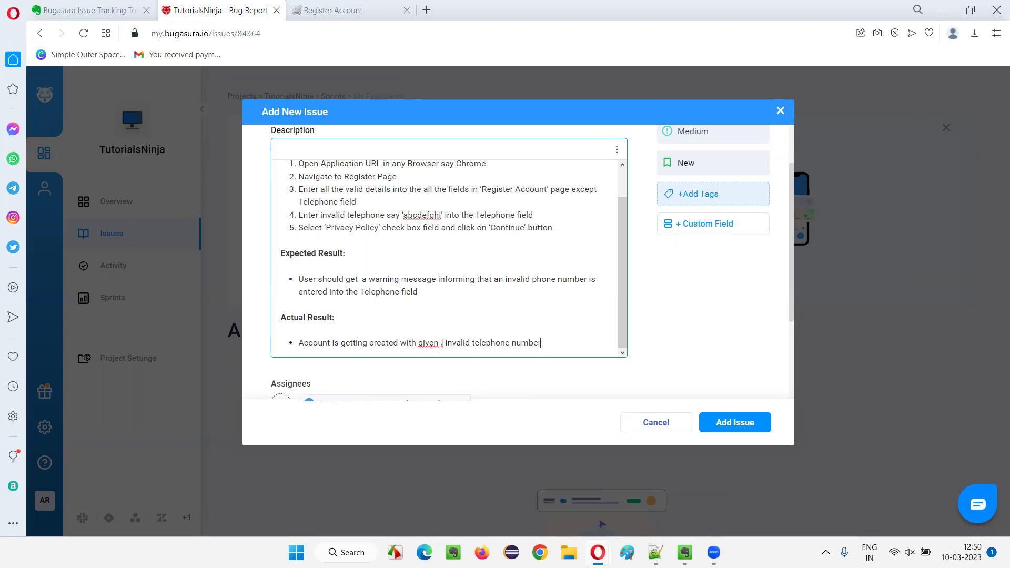
pyautogui.click(443, 345)
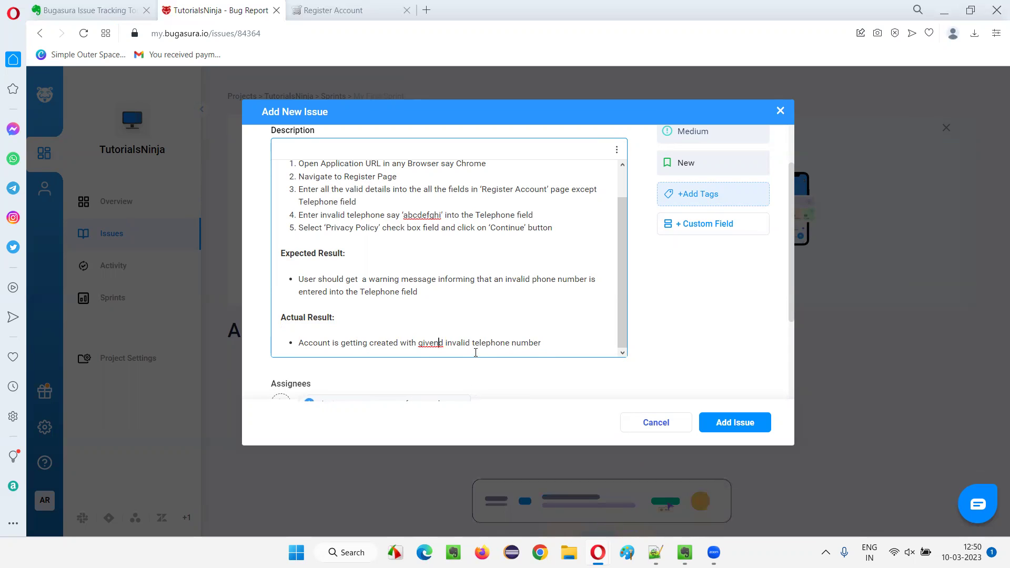
pyautogui.press('BackSpace')
pyautogui.scroll(-3, 596, 283)
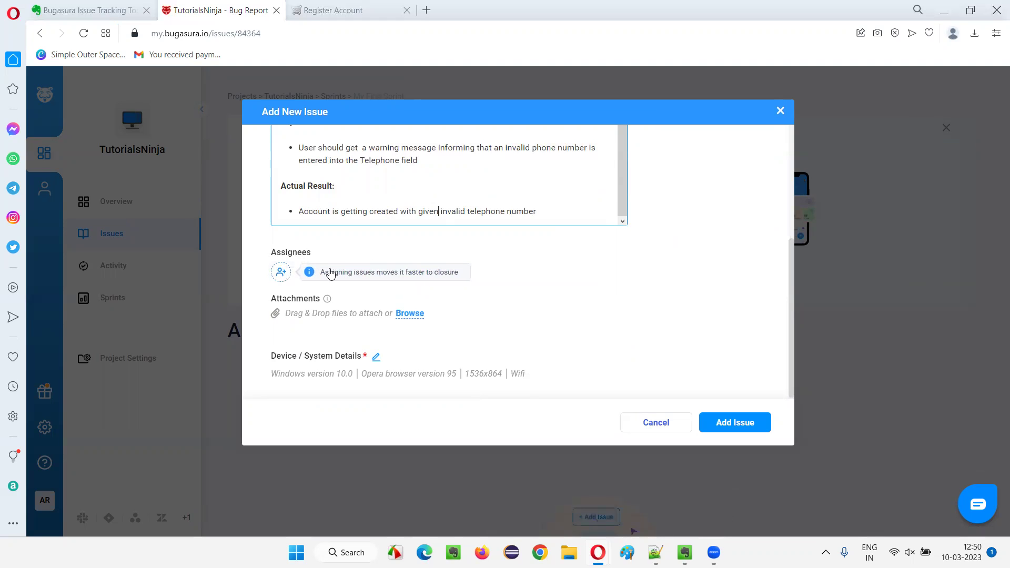
pyautogui.scroll(5, 491, 235)
pyautogui.scroll(-5, 489, 243)
pyautogui.scroll(5, 489, 243)
# Keep the issue type as Bug and set the severity to Low.
pyautogui.click(692, 170)
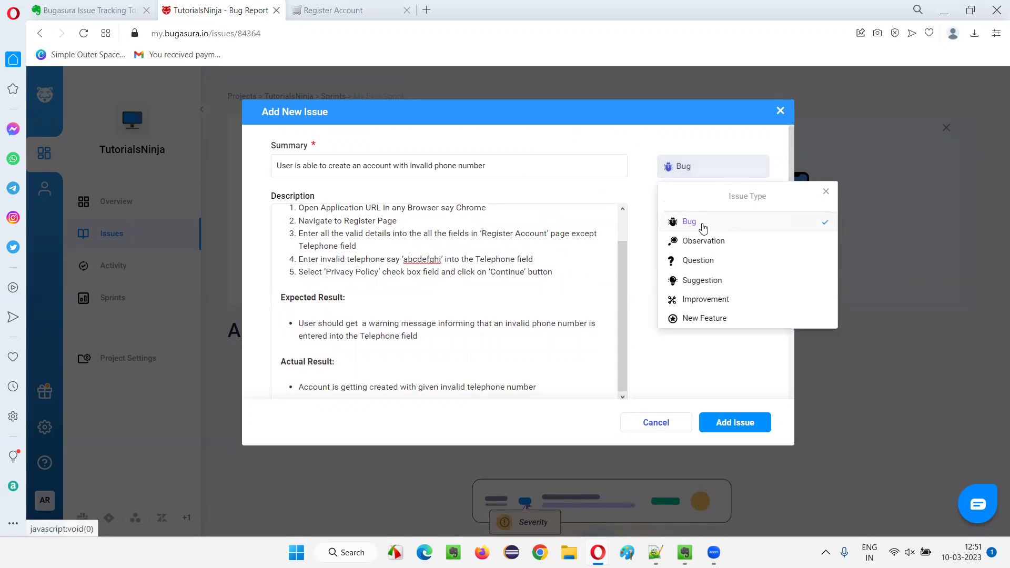
pyautogui.click(602, 167)
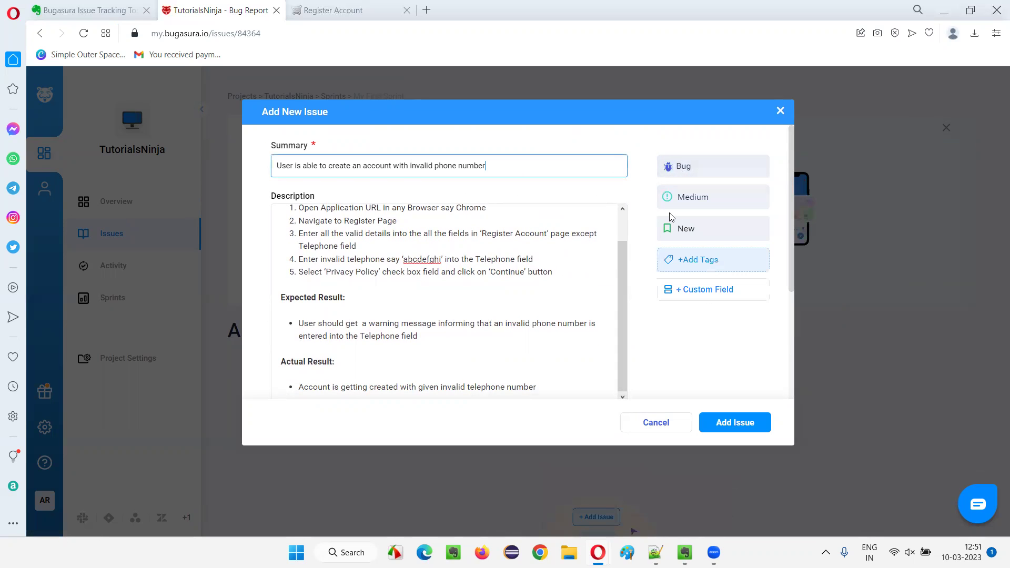
pyautogui.click(705, 197)
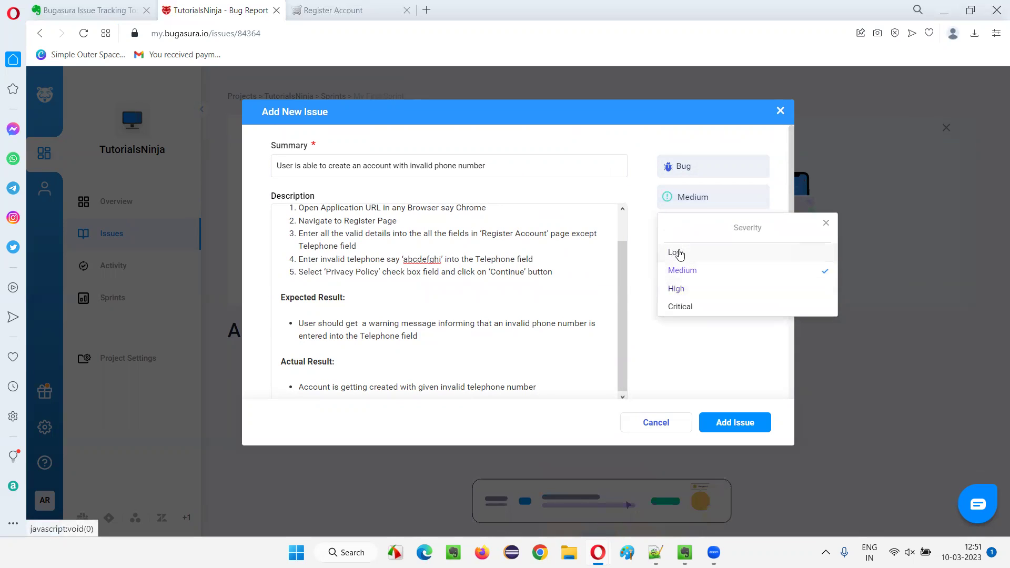
pyautogui.click(677, 253)
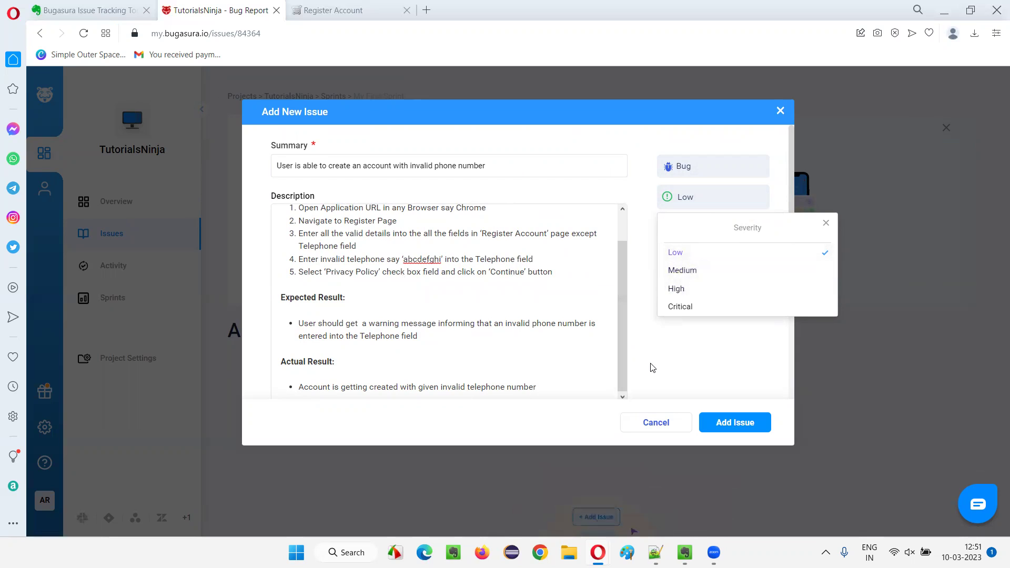
pyautogui.click(672, 349)
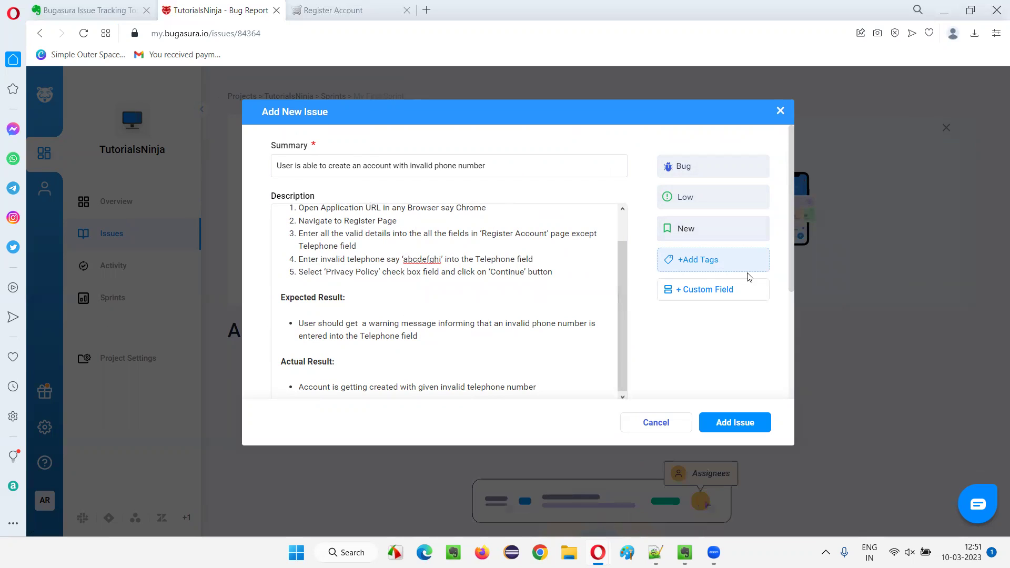
# Search the tags for 'Register' and create a new tag named Register.
pyautogui.click(714, 268)
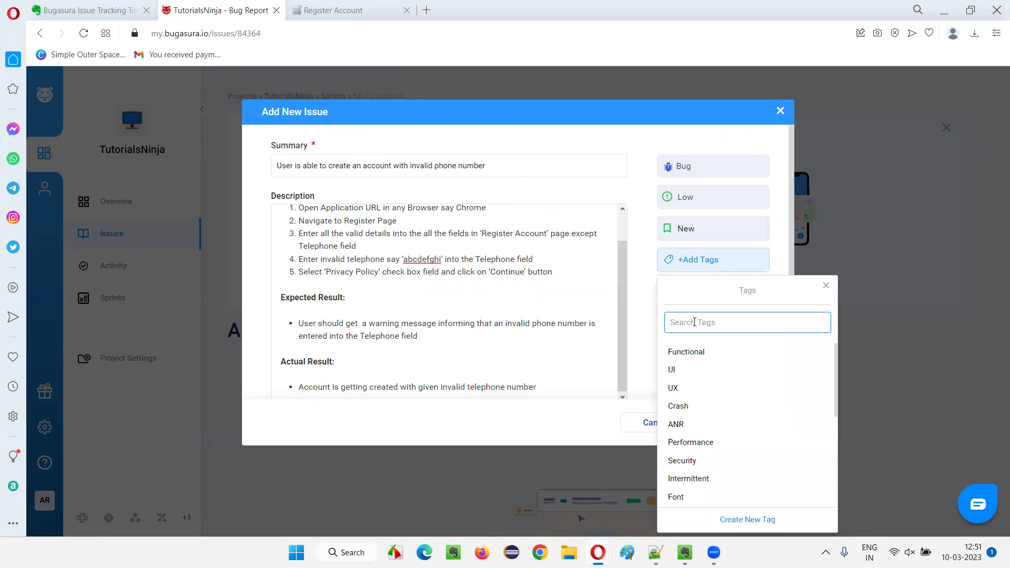
pyautogui.write('R')
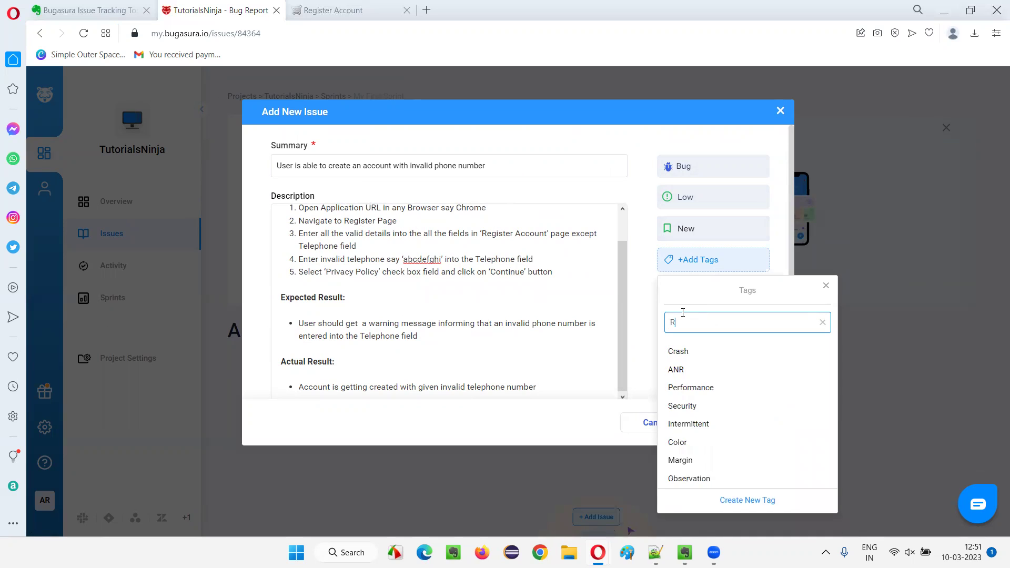
pyautogui.write('egister')
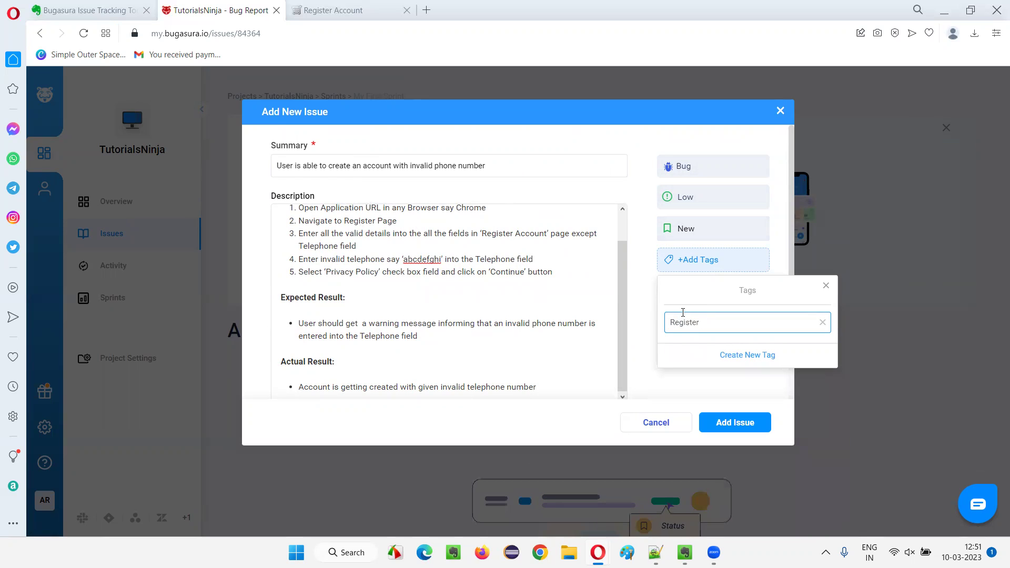
pyautogui.click(731, 355)
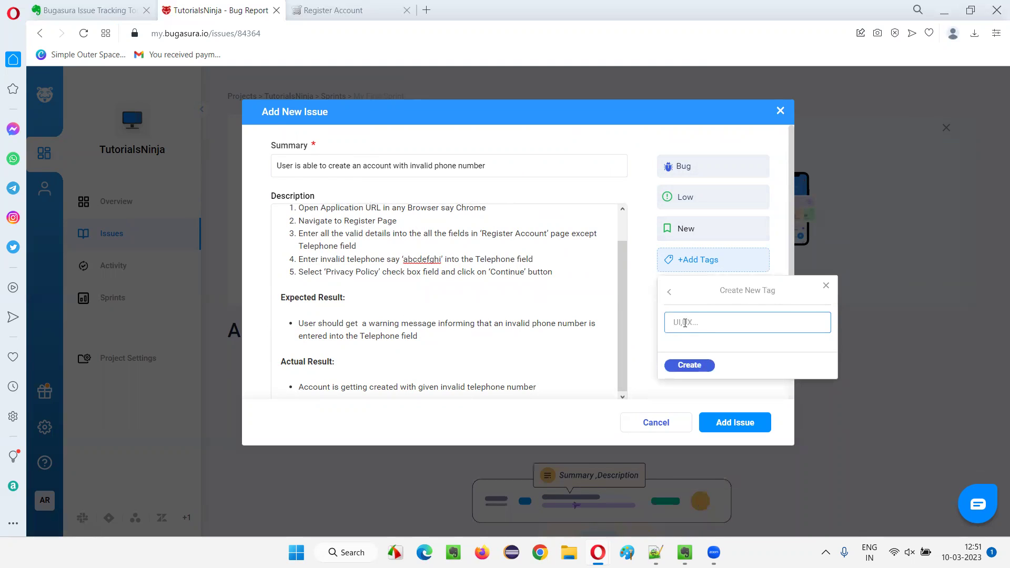
pyautogui.write('Reg')
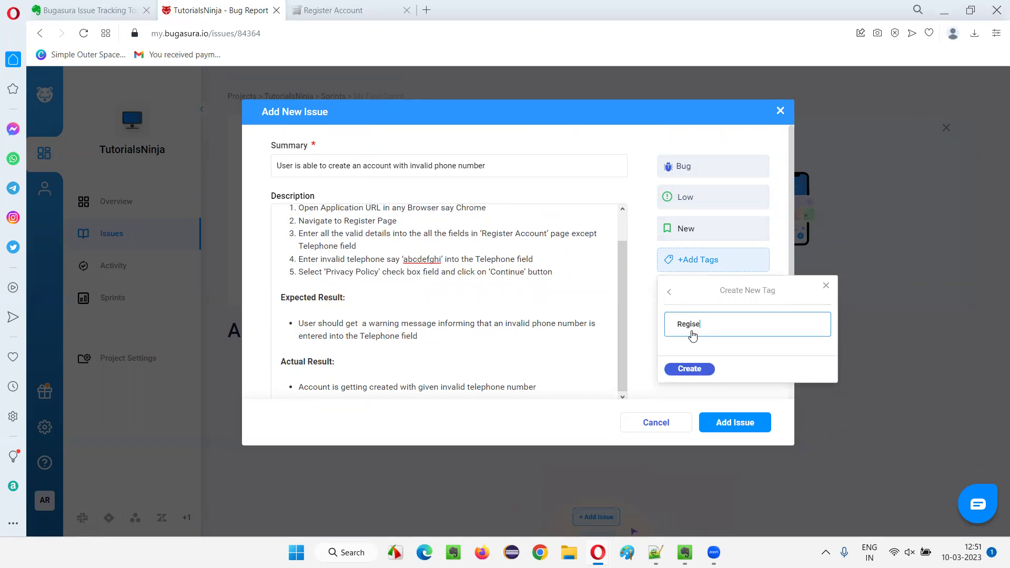
pyautogui.write('ister')
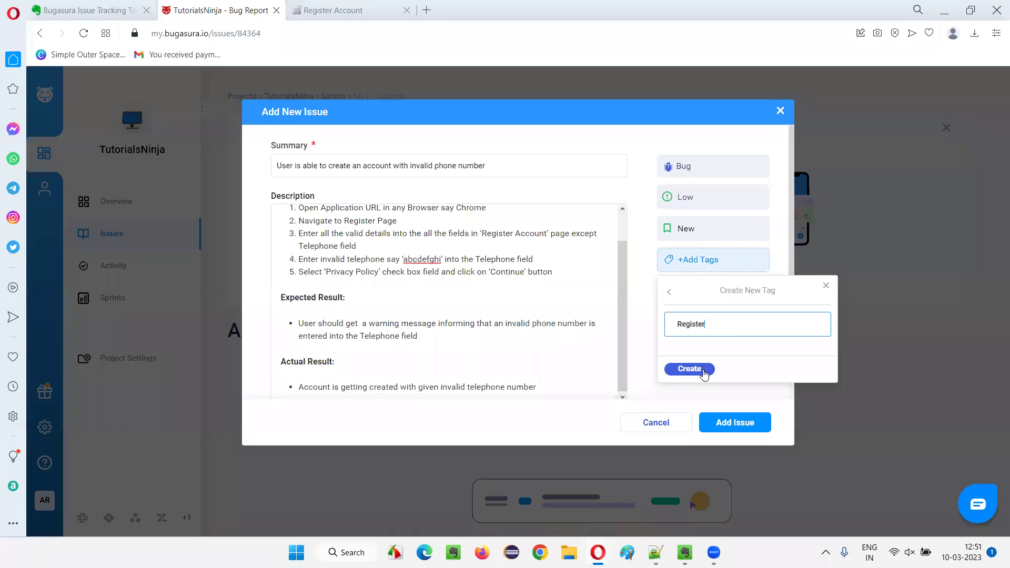
pyautogui.click(704, 369)
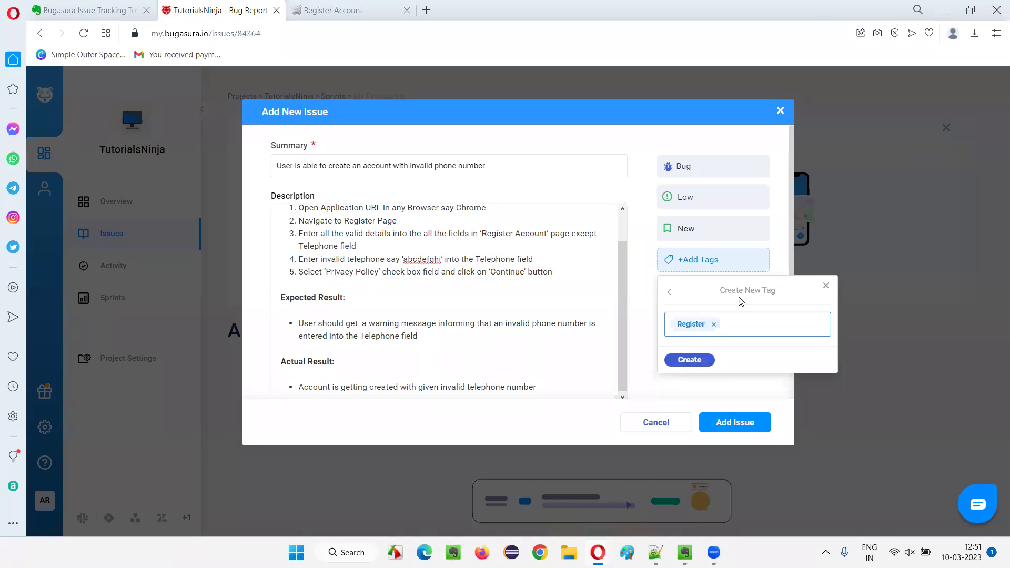
# Toggle the issue's tags between Register and Functional, then close the tag list.
pyautogui.click(712, 261)
pyautogui.click(695, 365)
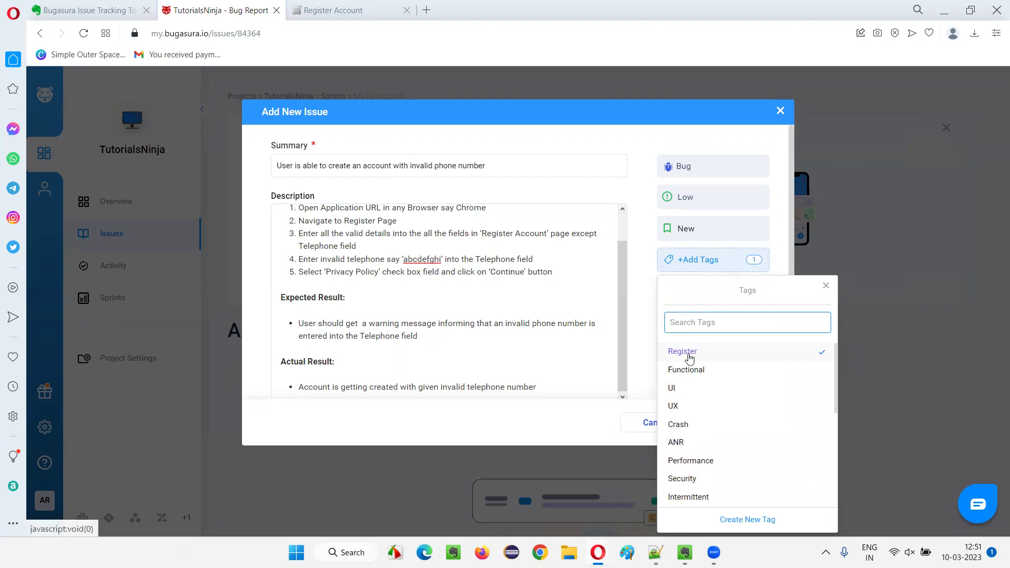
pyautogui.click(682, 351)
pyautogui.click(692, 265)
pyautogui.click(686, 366)
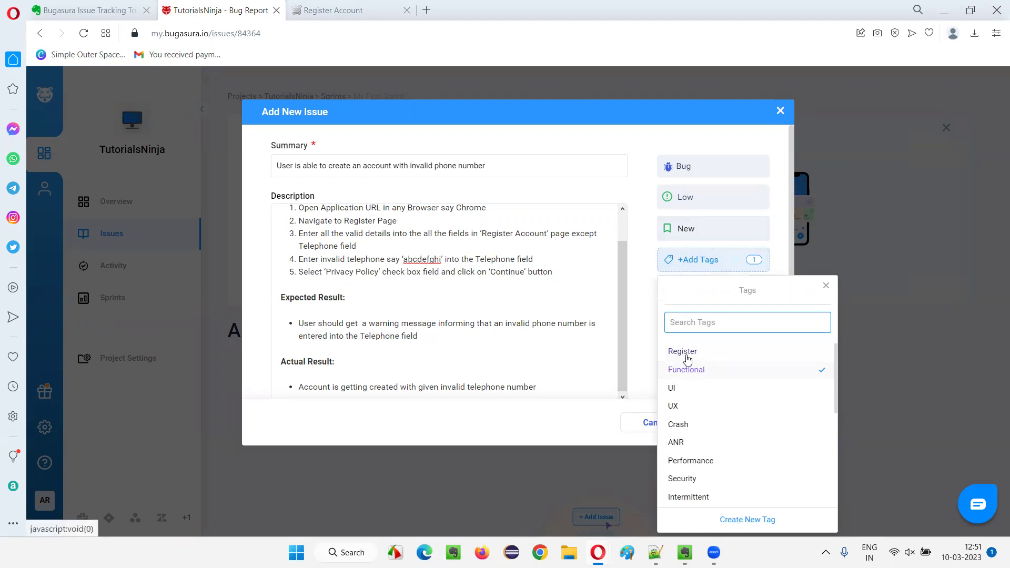
pyautogui.click(687, 357)
pyautogui.click(651, 313)
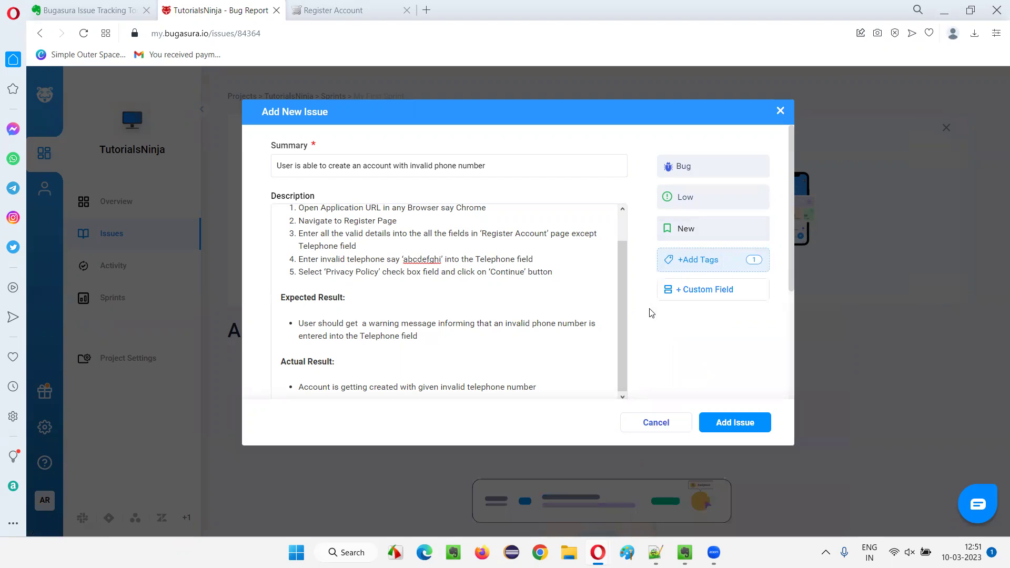
# Pick a team member under Assignees, then go back to the TutorialsNinja Register Account tab.
pyautogui.scroll(1, 446, 247)
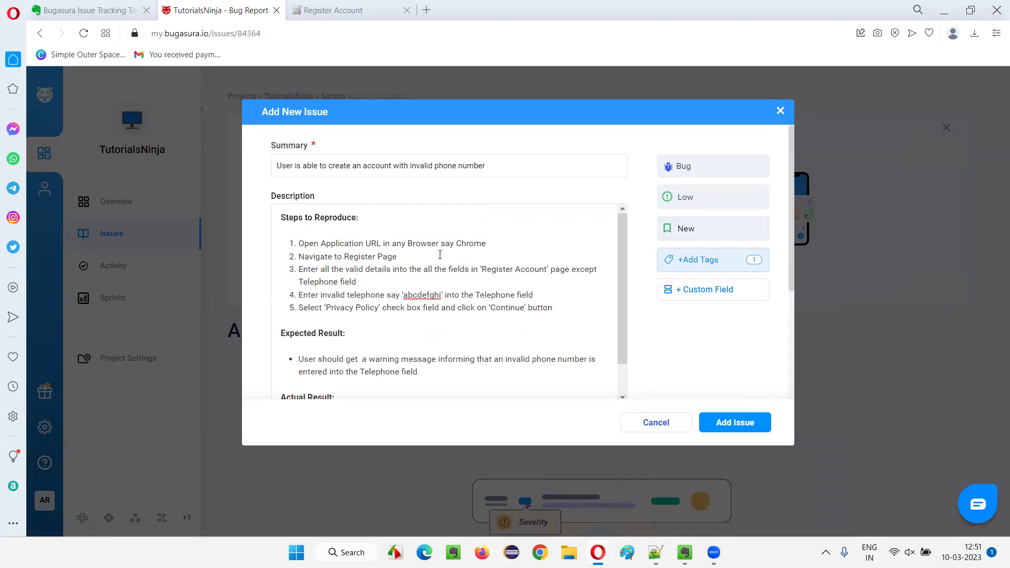
pyautogui.scroll(-1, 446, 247)
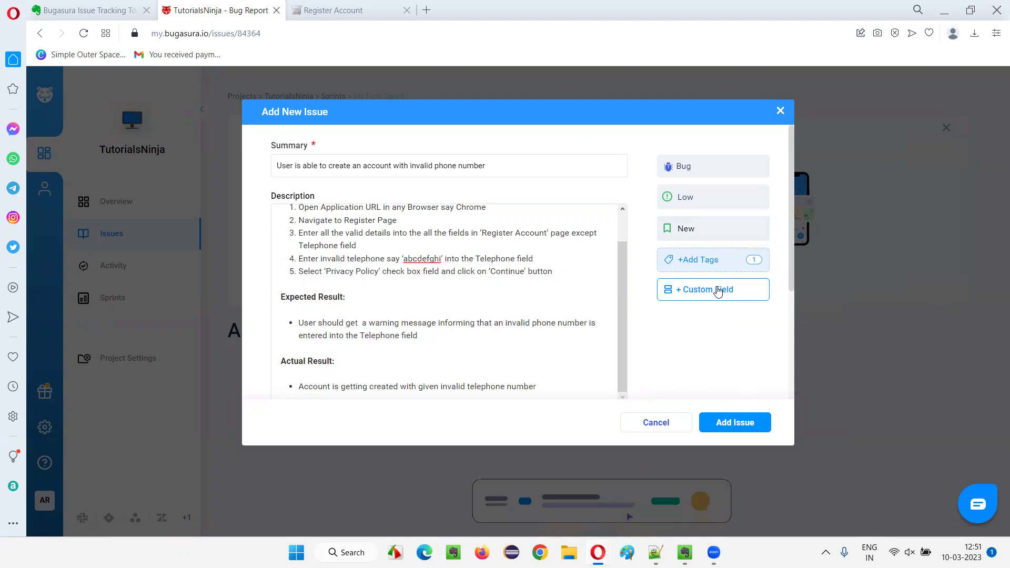
pyautogui.scroll(-3, 436, 277)
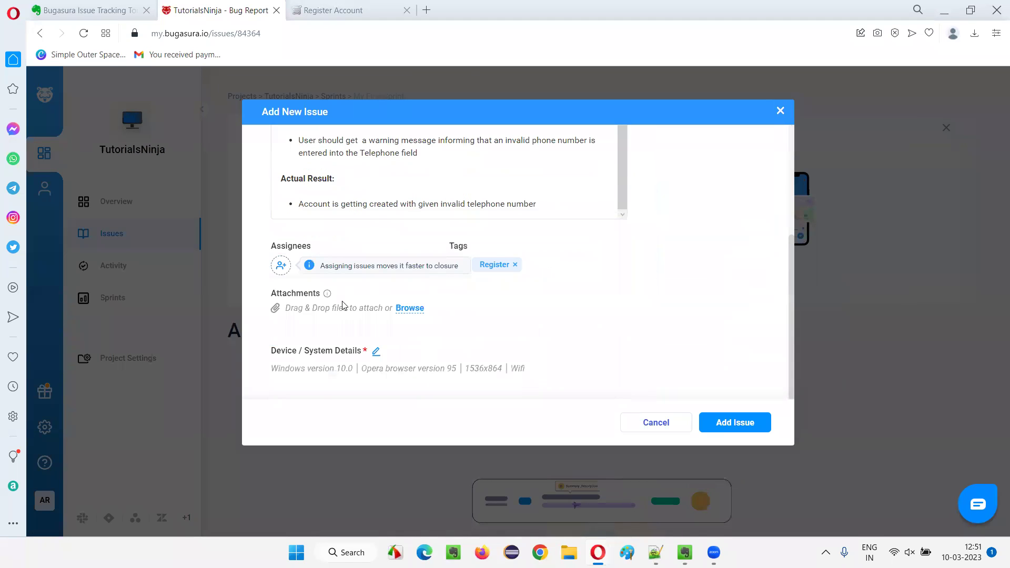
pyautogui.scroll(3, 683, 292)
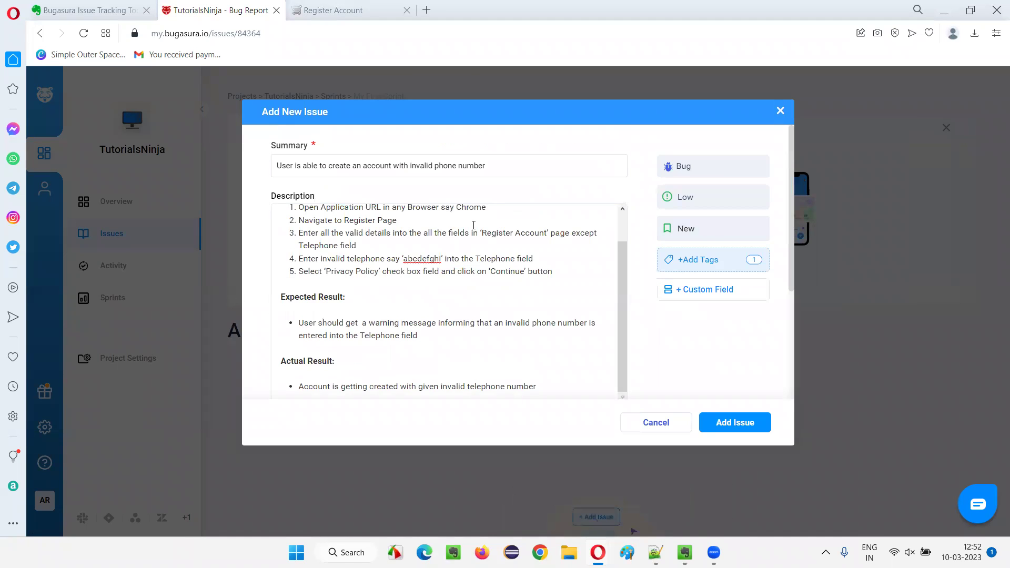
pyautogui.scroll(1, 493, 235)
pyautogui.scroll(-1, 493, 235)
pyautogui.scroll(-3, 533, 273)
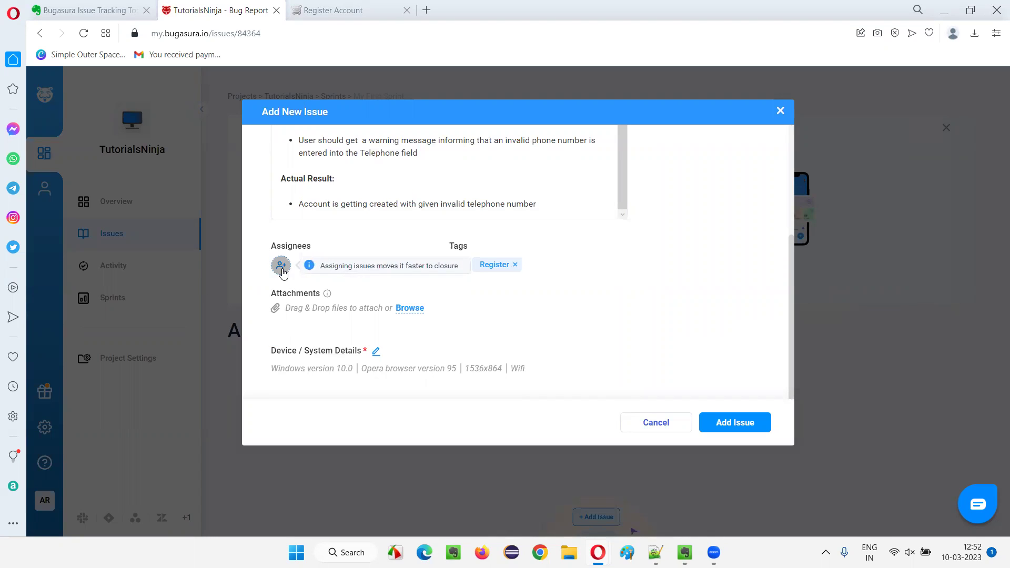
pyautogui.click(282, 267)
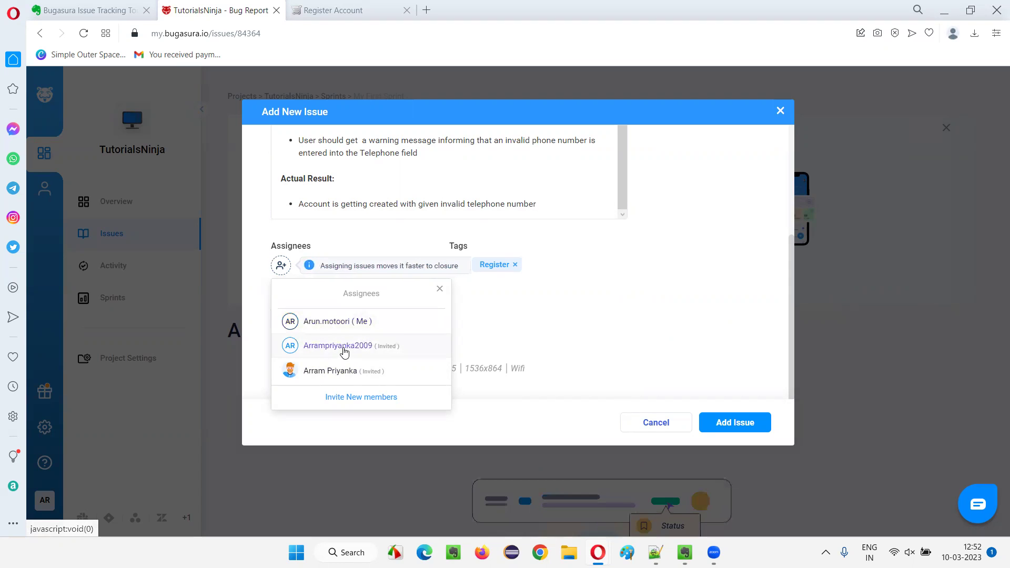
pyautogui.click(344, 350)
pyautogui.click(486, 293)
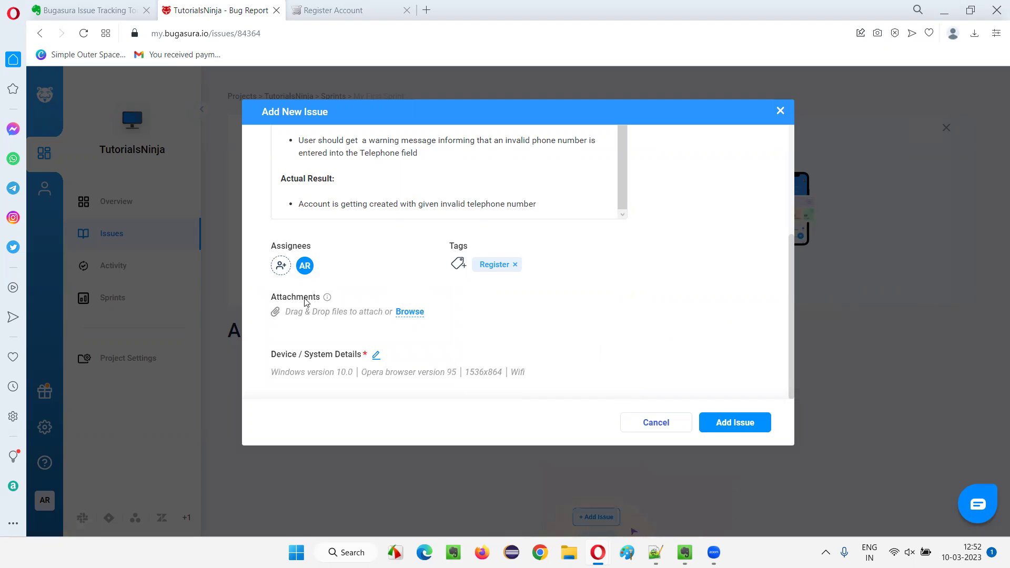
pyautogui.click(339, 10)
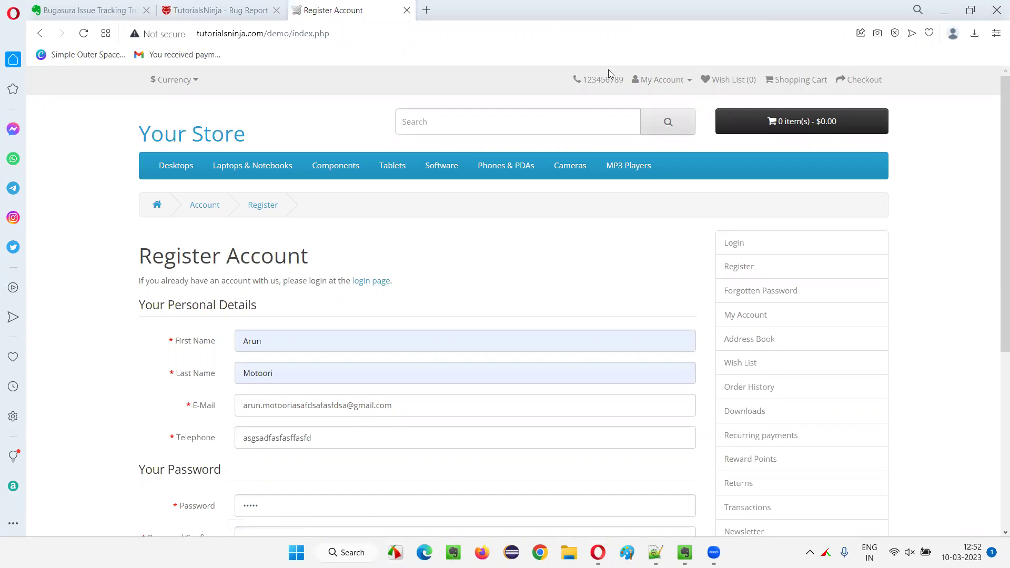
# Capture a rectangular region around the Register Account form into FastStone Editor.
pyautogui.moveTo(107, 22); pyautogui.dragTo(704, 468)
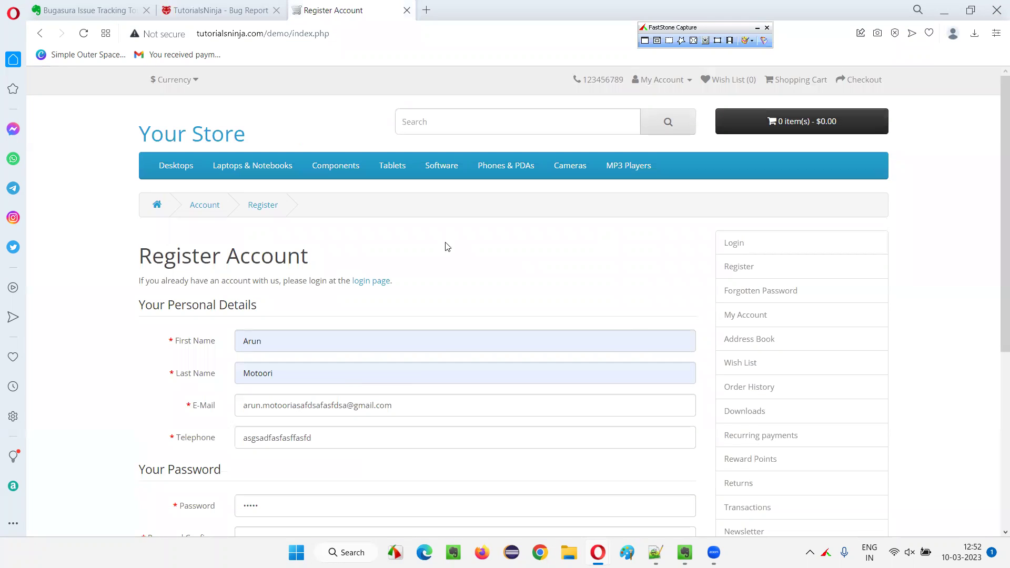
pyautogui.click(669, 40)
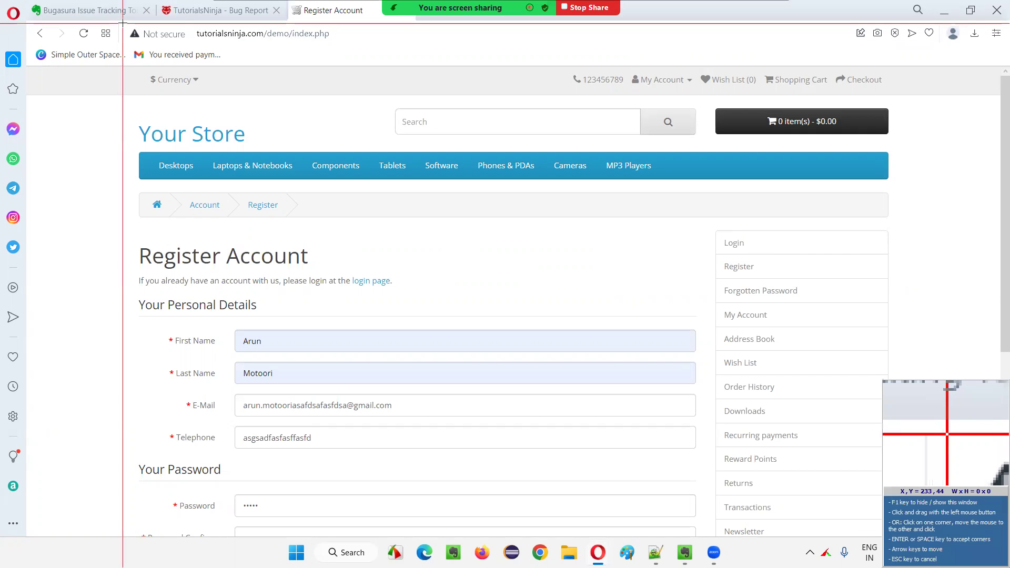
pyautogui.moveTo(122, 23); pyautogui.dragTo(699, 532)
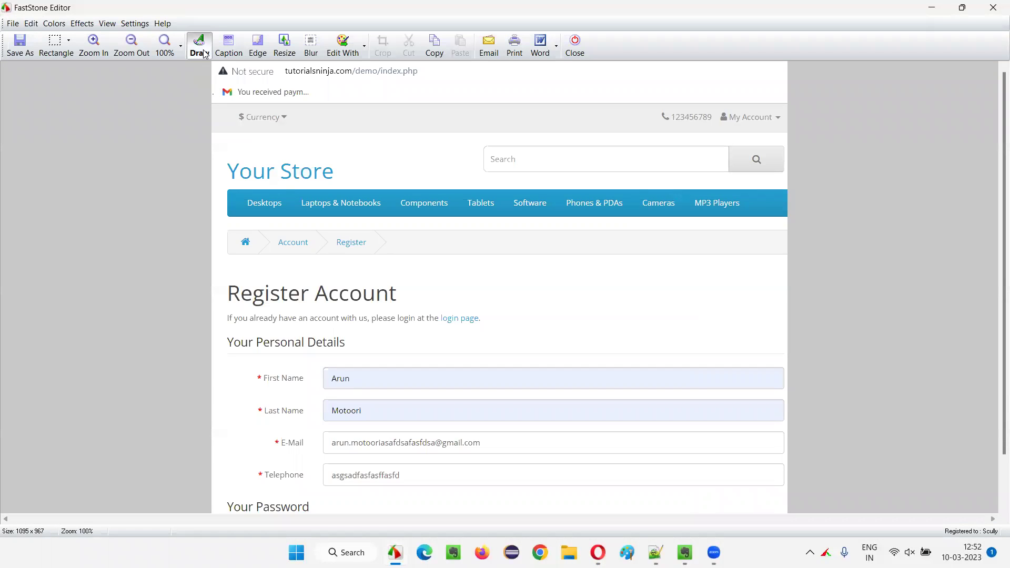
# Mark the Telephone value with a red arrow, a red box and an 'Invalid Phone number is accepted' callout.
pyautogui.click(199, 46)
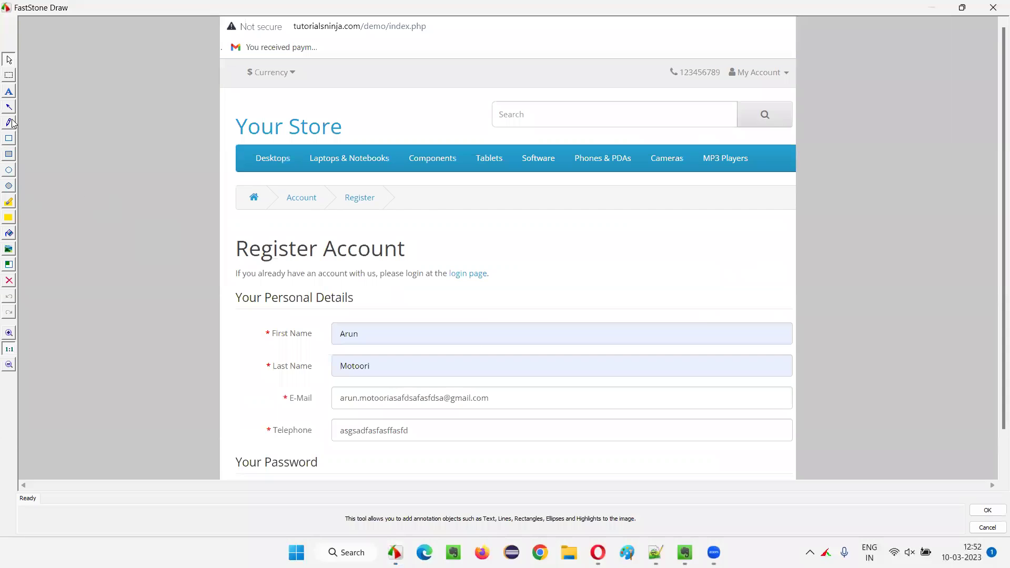
pyautogui.click(9, 108)
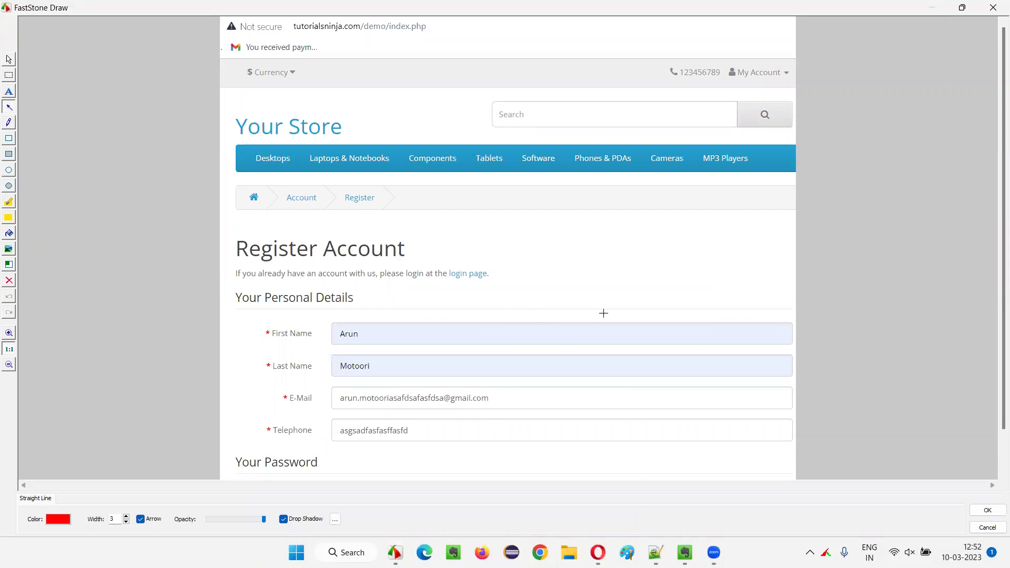
pyautogui.moveTo(412, 430); pyautogui.dragTo(607, 310)
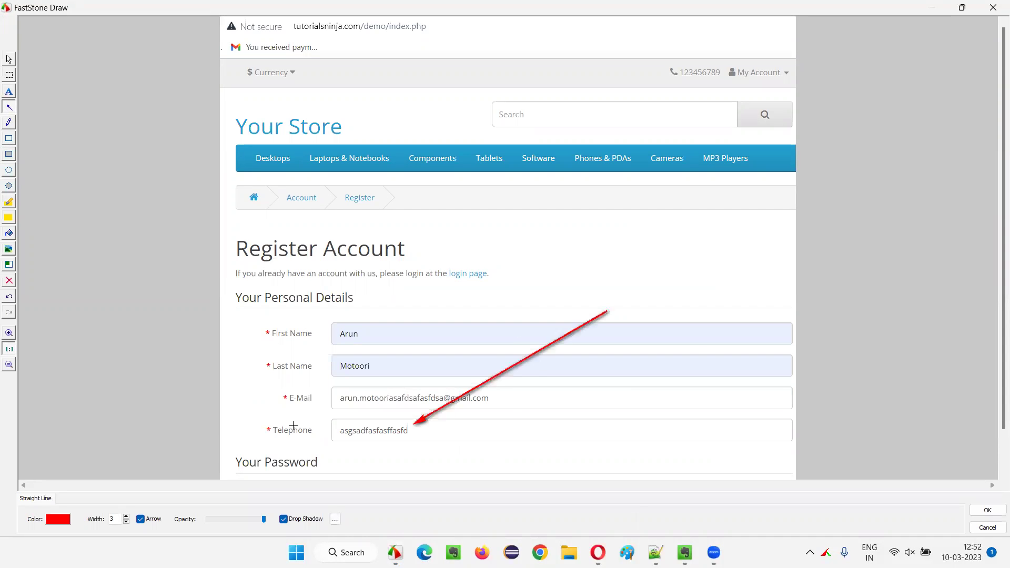
pyautogui.click(7, 139)
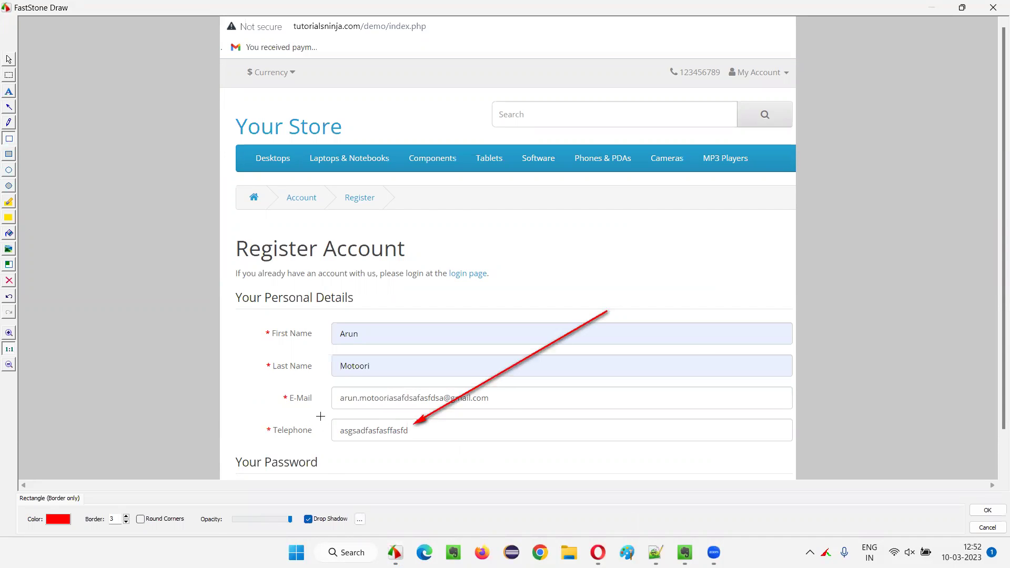
pyautogui.moveTo(320, 416); pyautogui.dragTo(410, 450)
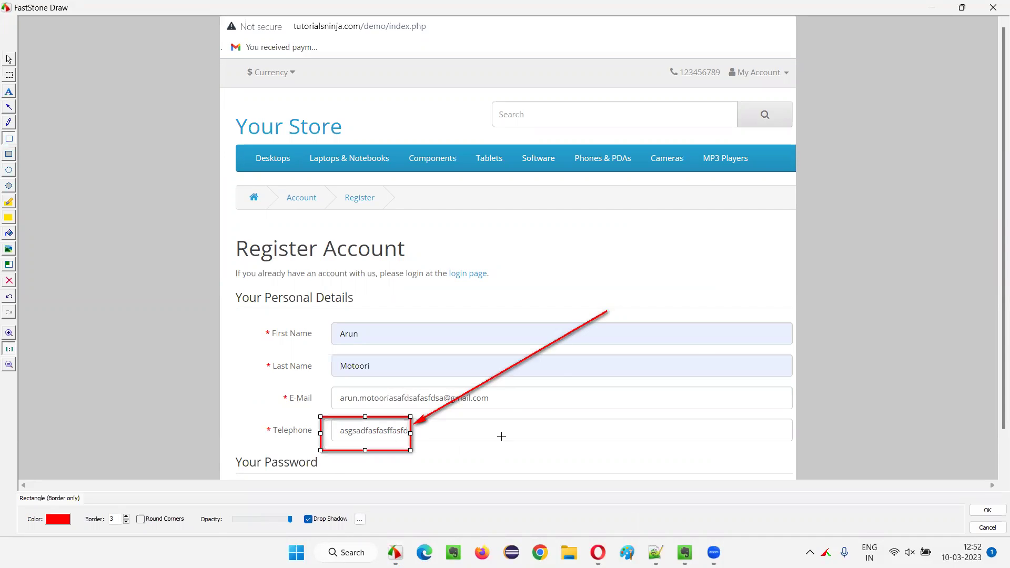
pyautogui.click(8, 91)
pyautogui.moveTo(583, 268); pyautogui.dragTo(781, 320)
pyautogui.write('IUnb')
pyautogui.write('alid p')
pyautogui.write('Phone number is accepted by this field')
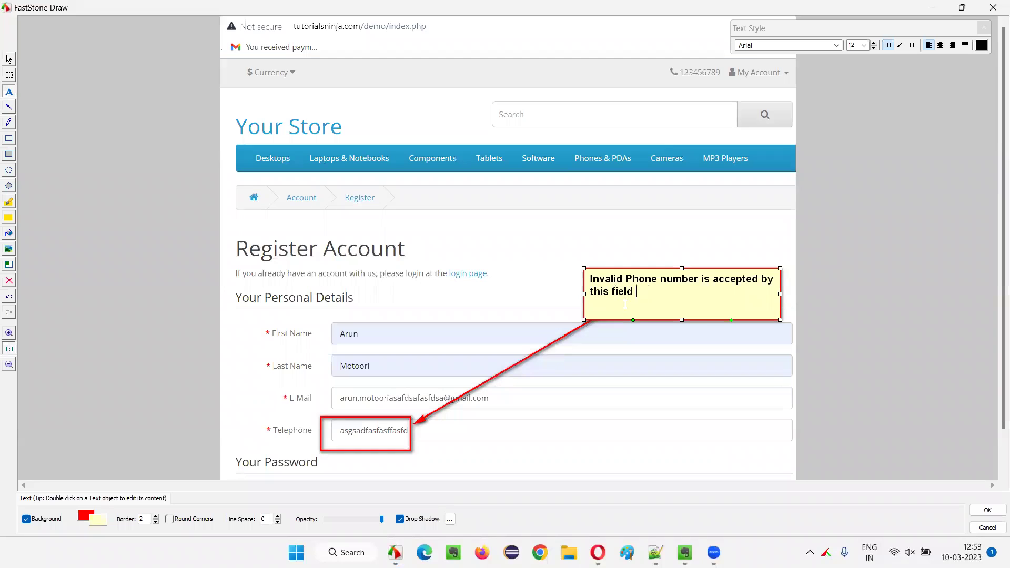
pyautogui.click(616, 361)
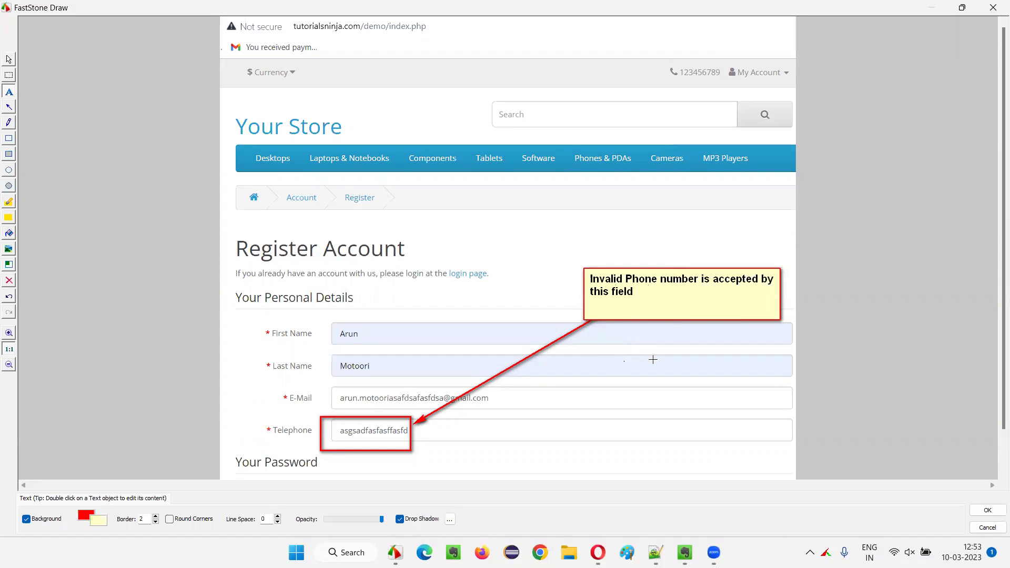
pyautogui.click(987, 510)
# Save the screenshot to the Desktop as InvalidPhoneNumber PNG and close the editor.
pyautogui.click(10, 55)
pyautogui.click(351, 242)
pyautogui.write('InvalidPhoneNumberRegister')
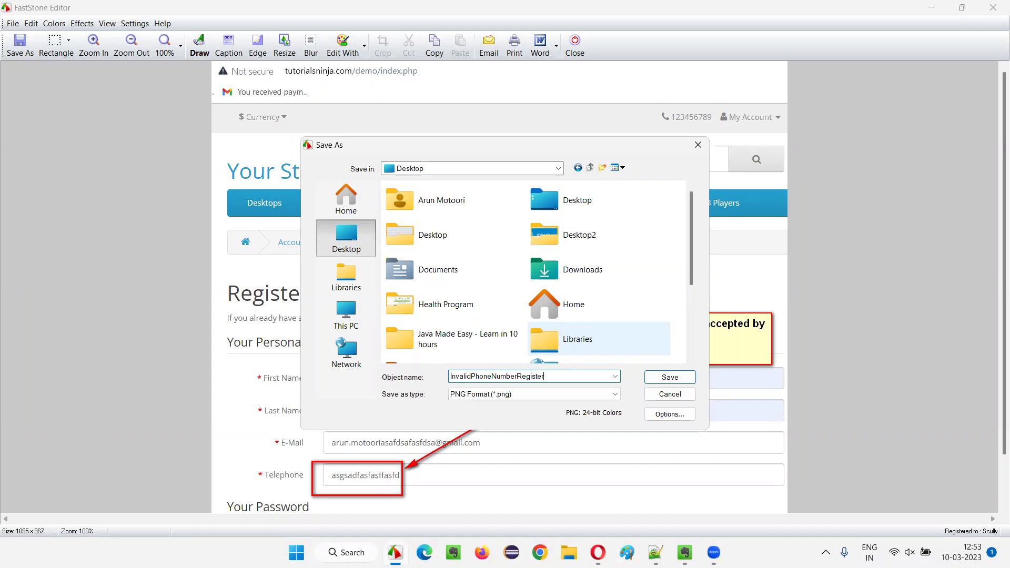
pyautogui.press('Return')
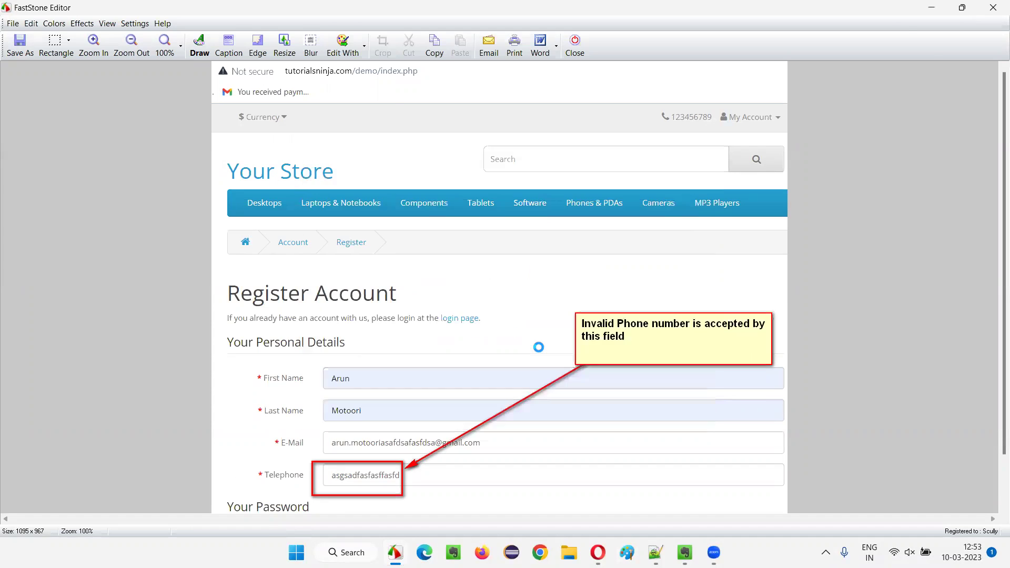
pyautogui.press('Escape')
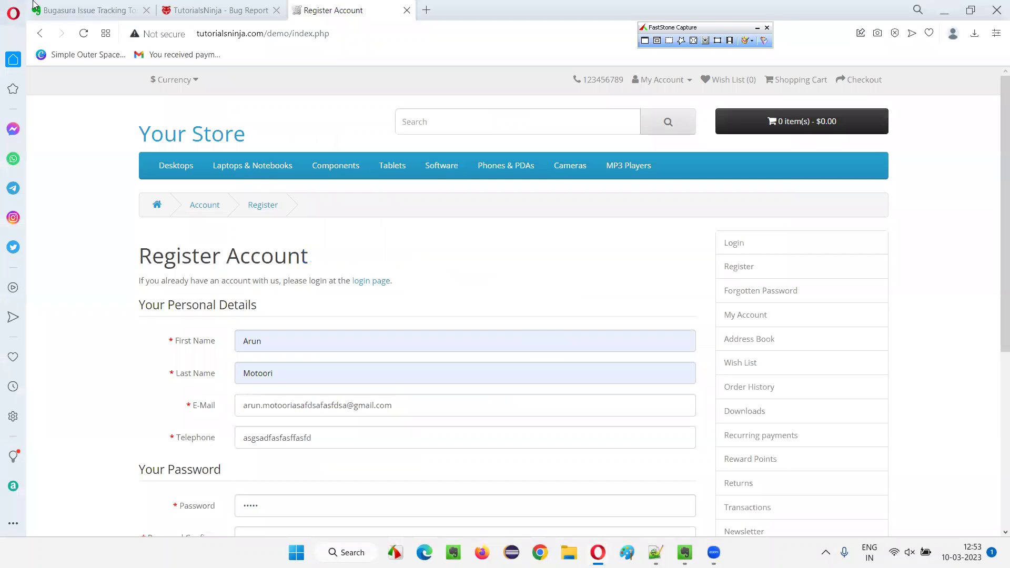
# Attach InvalidPhoneNumberRegister.png from the Desktop to the bug report's attachments.
pyautogui.click(200, 10)
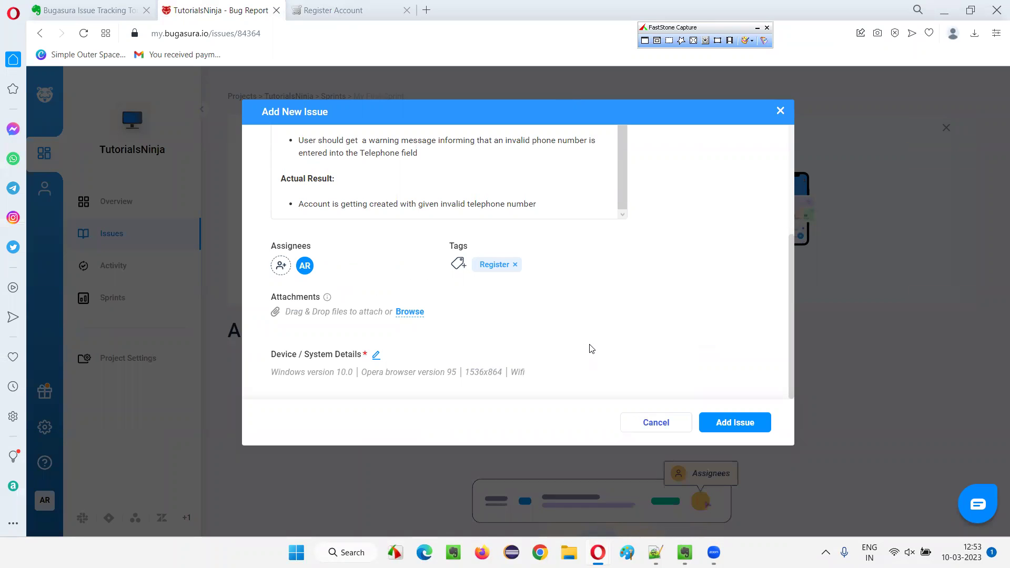
pyautogui.click(405, 314)
pyautogui.click(377, 445)
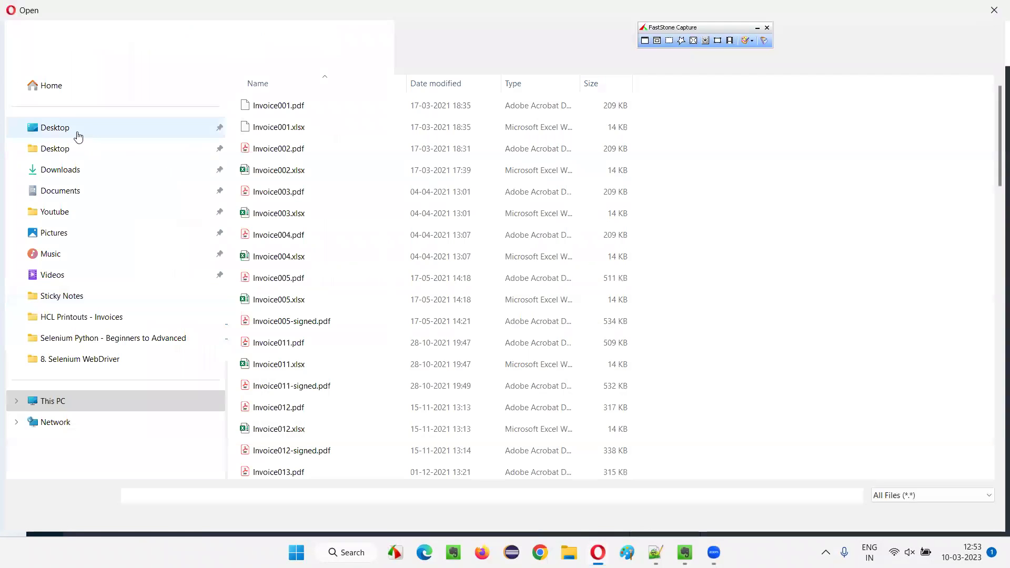
pyautogui.click(76, 134)
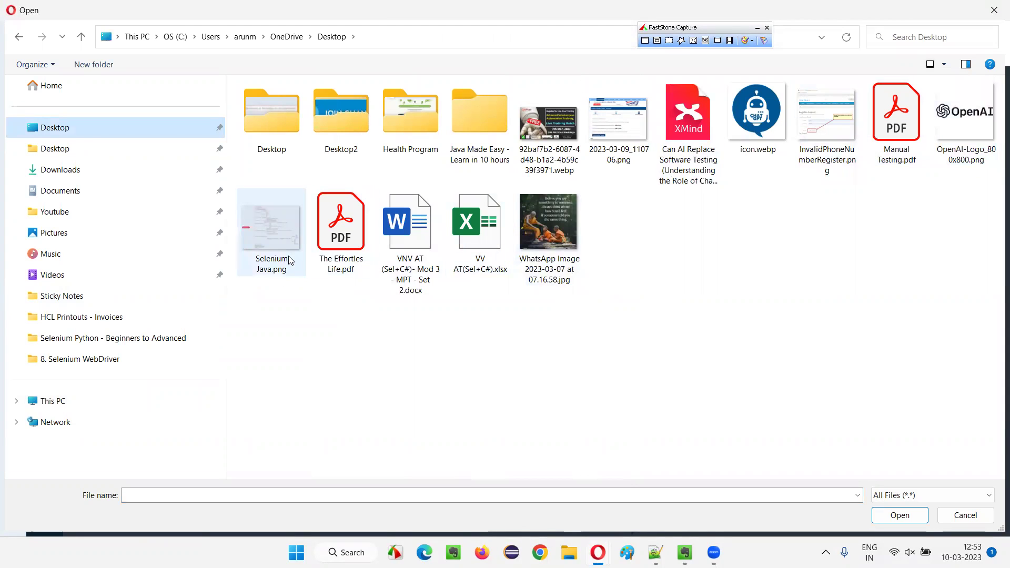
pyautogui.click(694, 279)
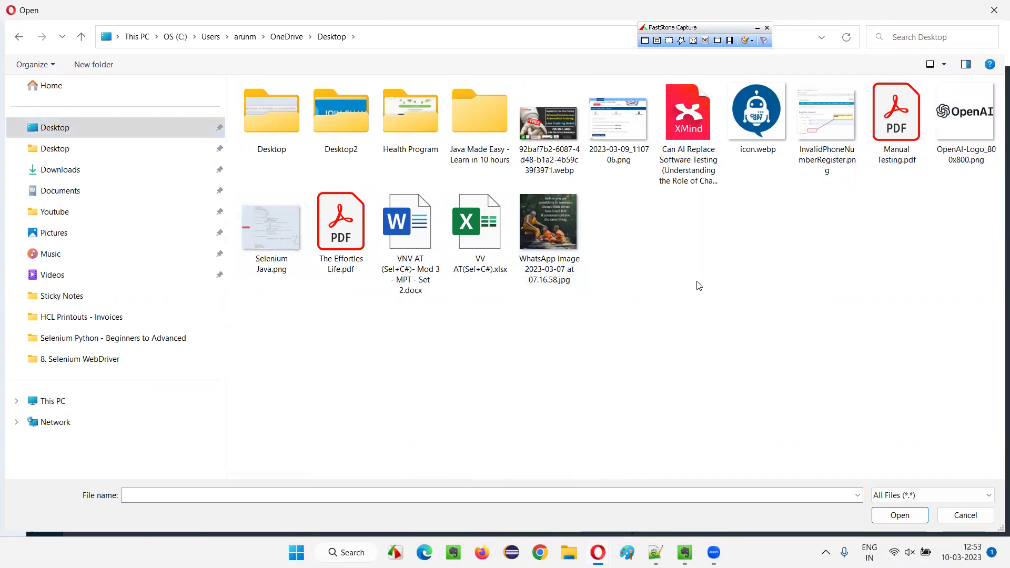
pyautogui.click(825, 170)
pyautogui.doubleClick(825, 169)
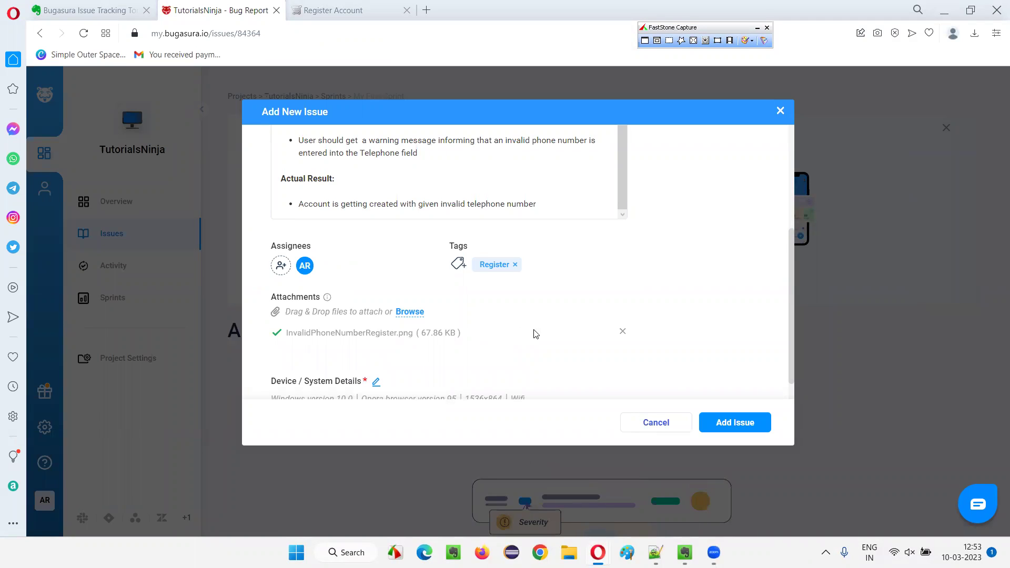
pyautogui.scroll(-1, 622, 306)
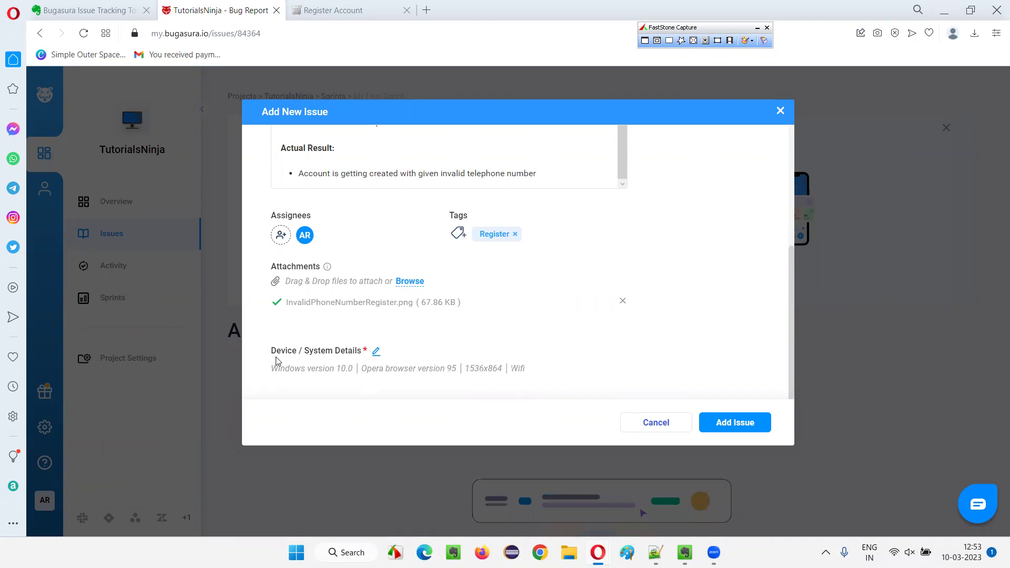
# Set the Device/System Details OS Version to Windows 11.0.
pyautogui.click(377, 352)
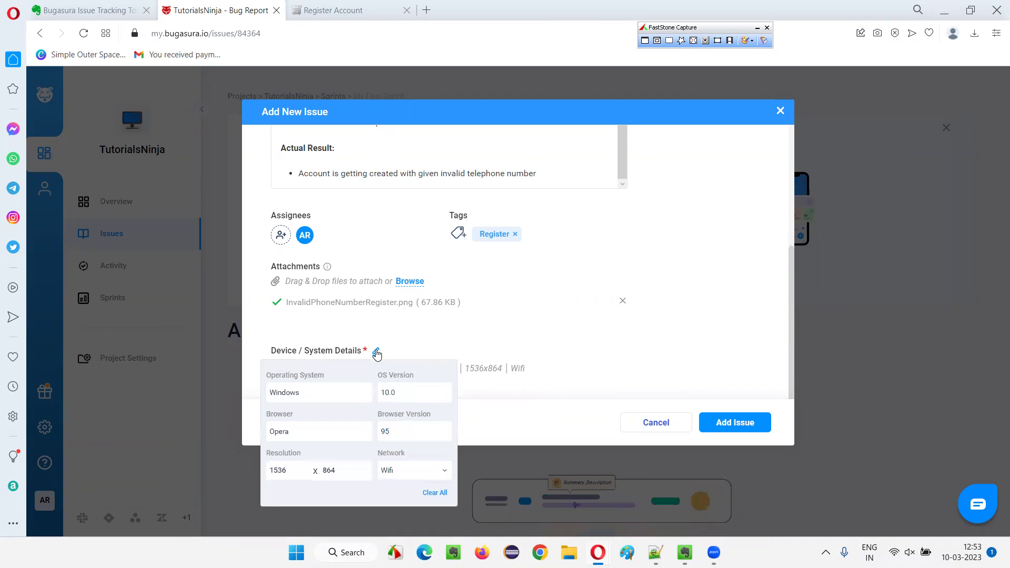
pyautogui.click(410, 394)
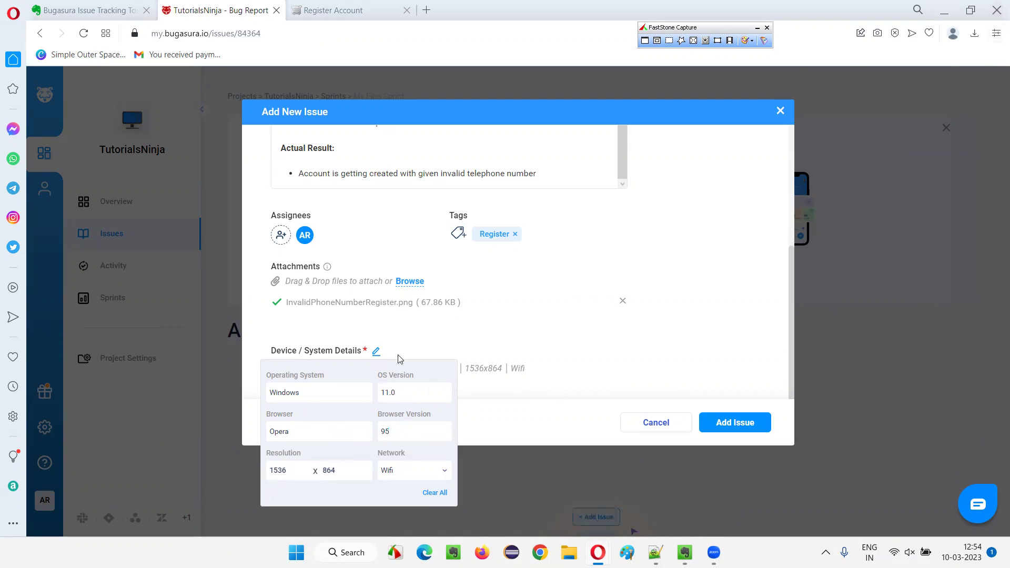
pyautogui.doubleClick(279, 431)
pyautogui.press('Return')
pyautogui.click(376, 353)
pyautogui.click(463, 354)
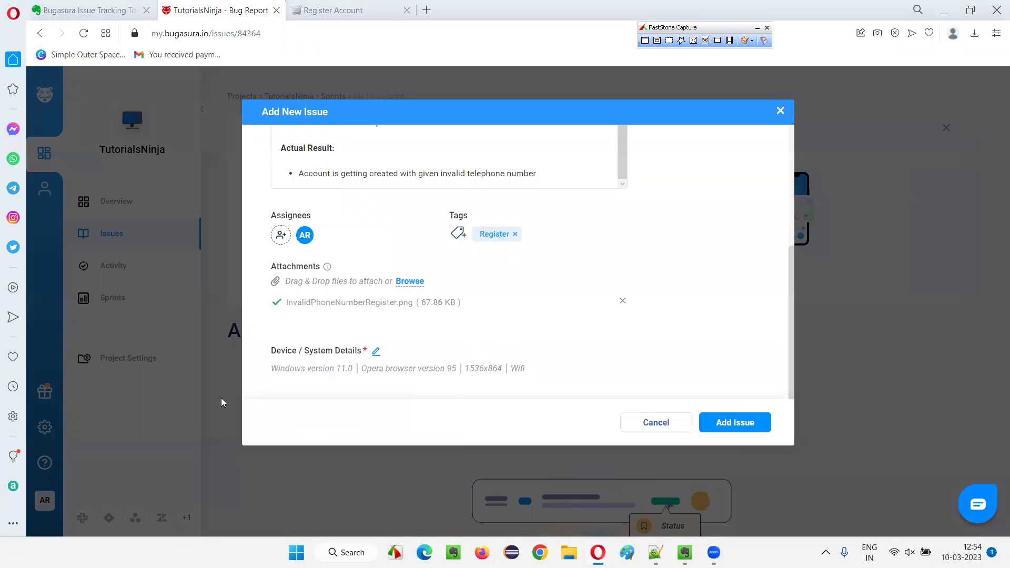
# Submit the bug report with Add Issue.
pyautogui.scroll(5, 573, 300)
pyautogui.scroll(-5, 578, 273)
pyautogui.click(734, 424)
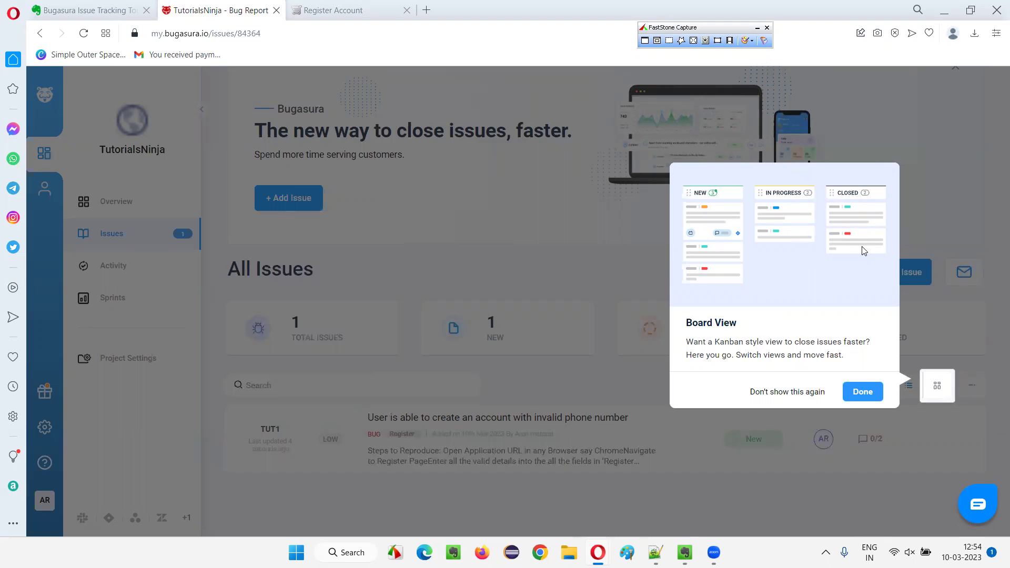
# Click Done on the Board View tip to reveal the All Issues list.
pyautogui.click(857, 398)
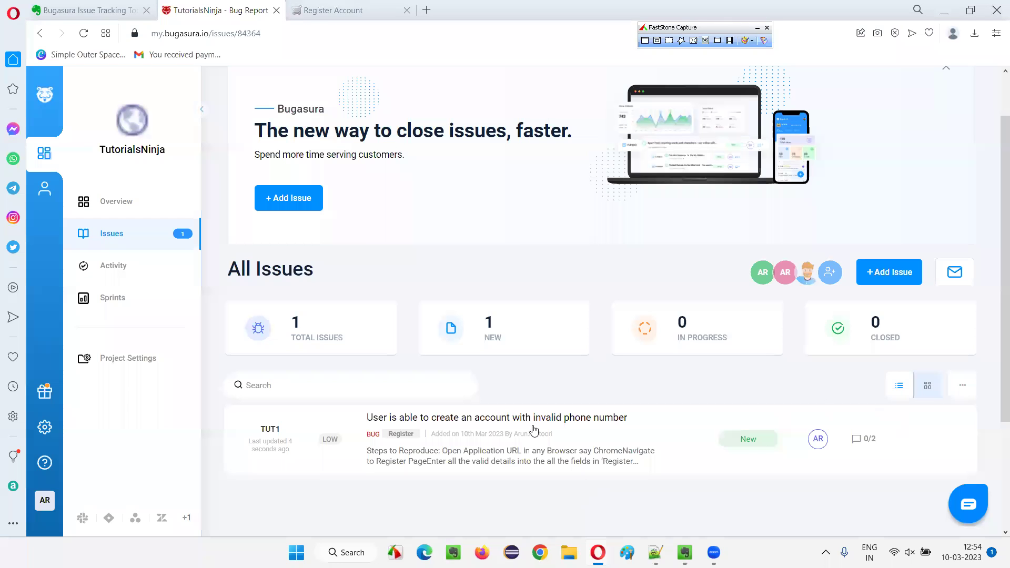
# Look through the project's Activity and Sprints pages, then open Overview.
pyautogui.click(118, 267)
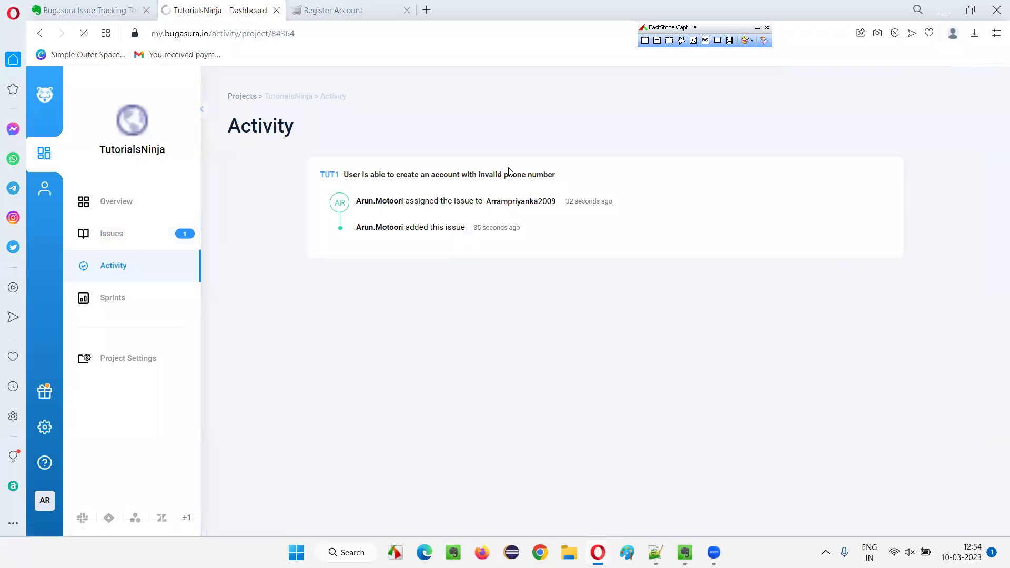
pyautogui.click(100, 305)
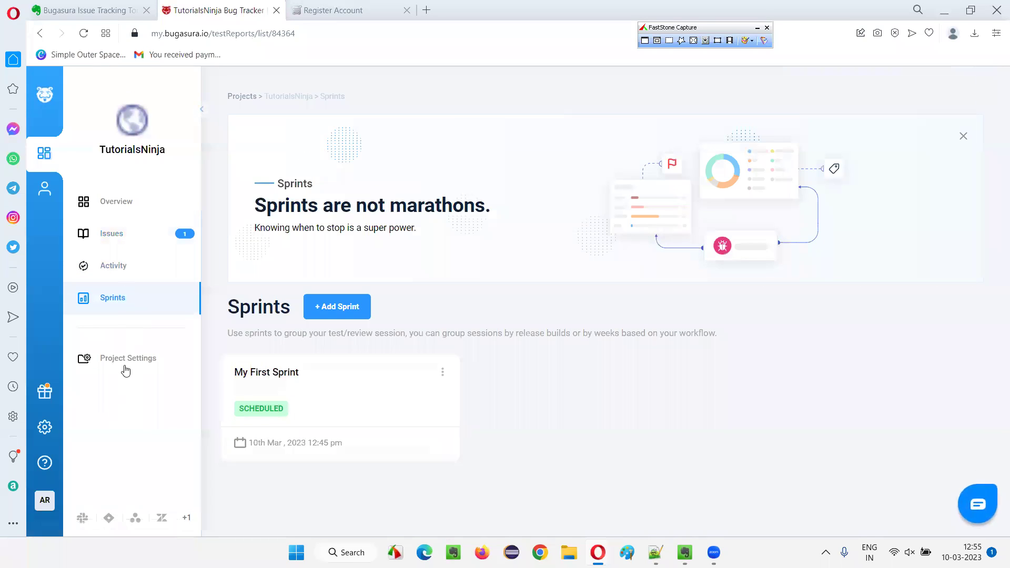
pyautogui.click(124, 209)
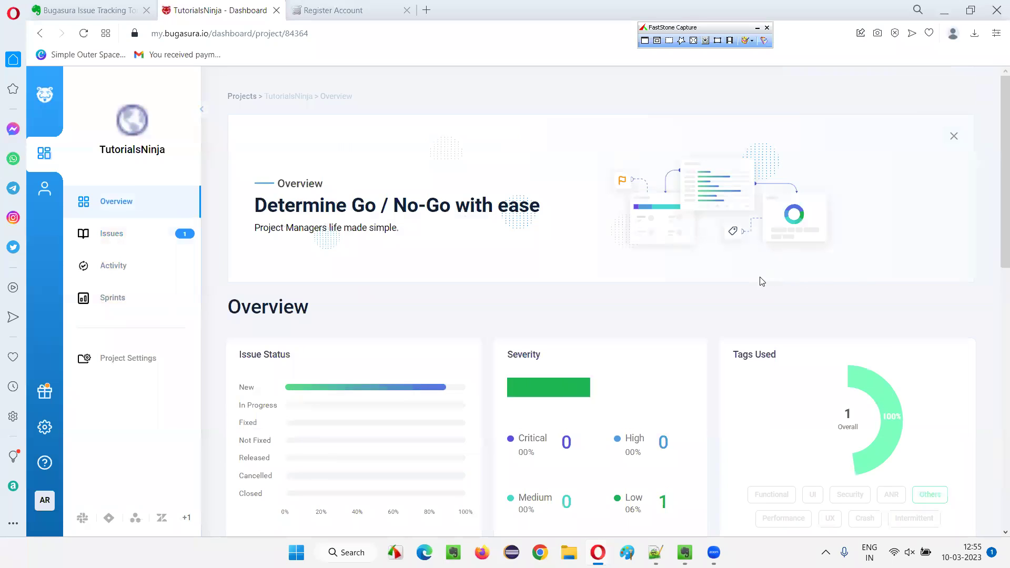
# Scroll through the Overview cards showing Low severity 100%, Windows 11.0 coverage and TUT1 as New.
pyautogui.scroll(-1, 377, 247)
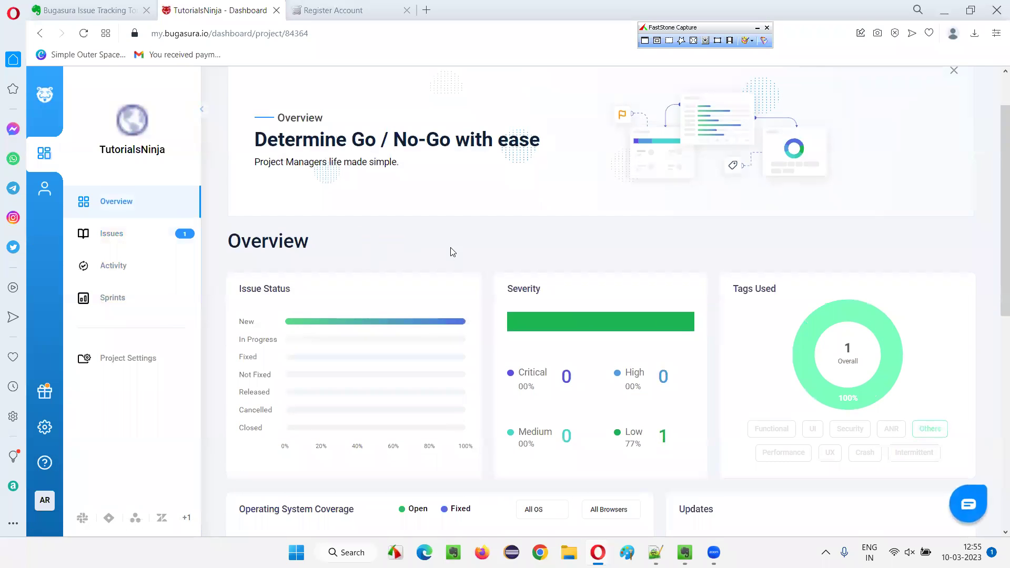
pyautogui.moveTo(386, 321)
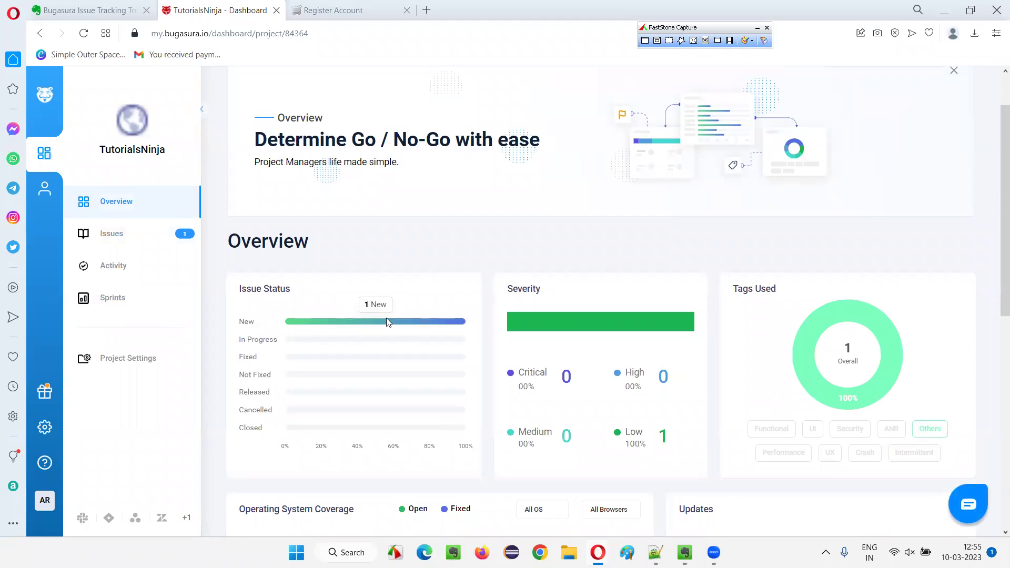
pyautogui.scroll(-3, 687, 338)
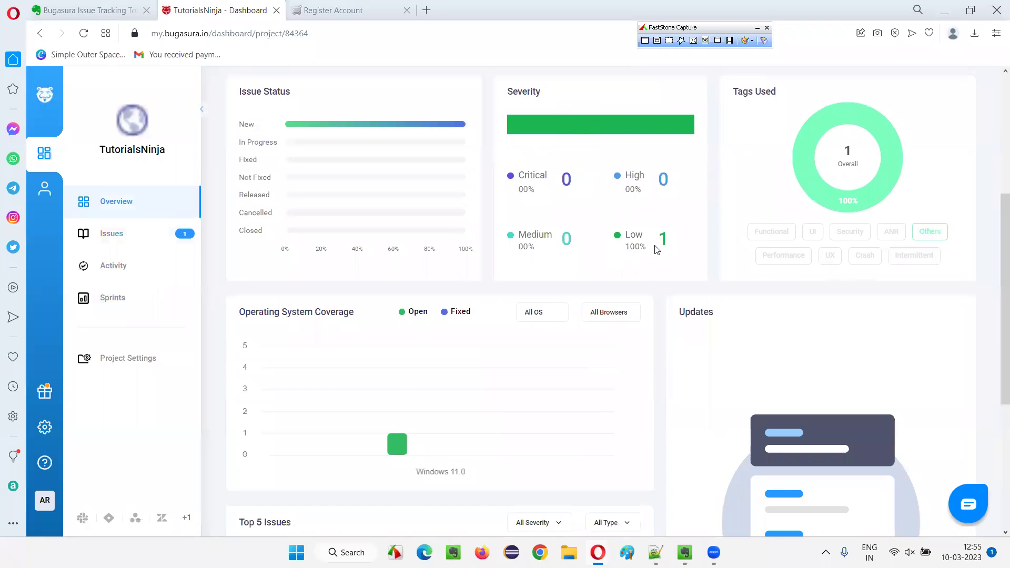
pyautogui.scroll(1, 797, 208)
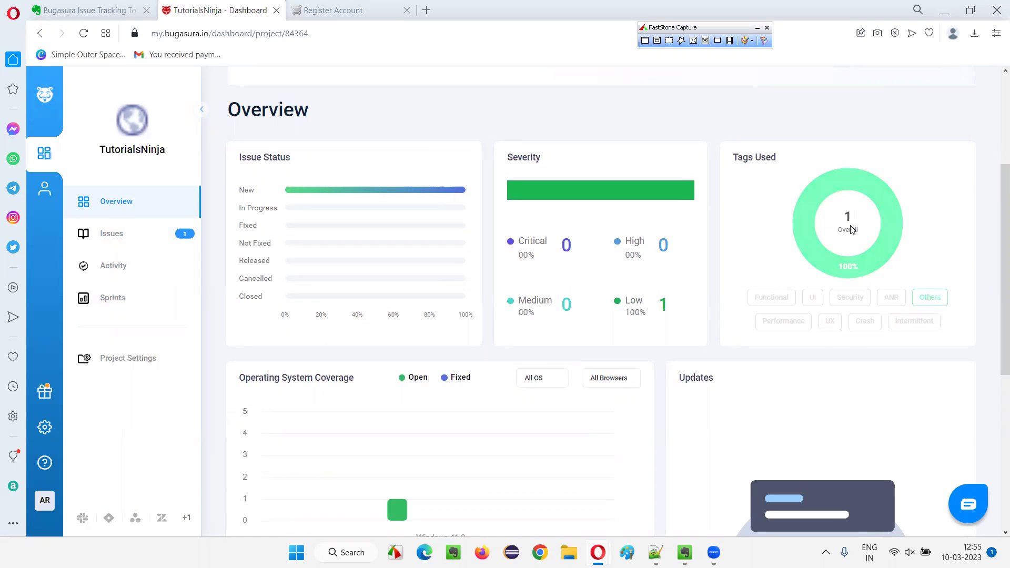
pyautogui.scroll(-1, 472, 297)
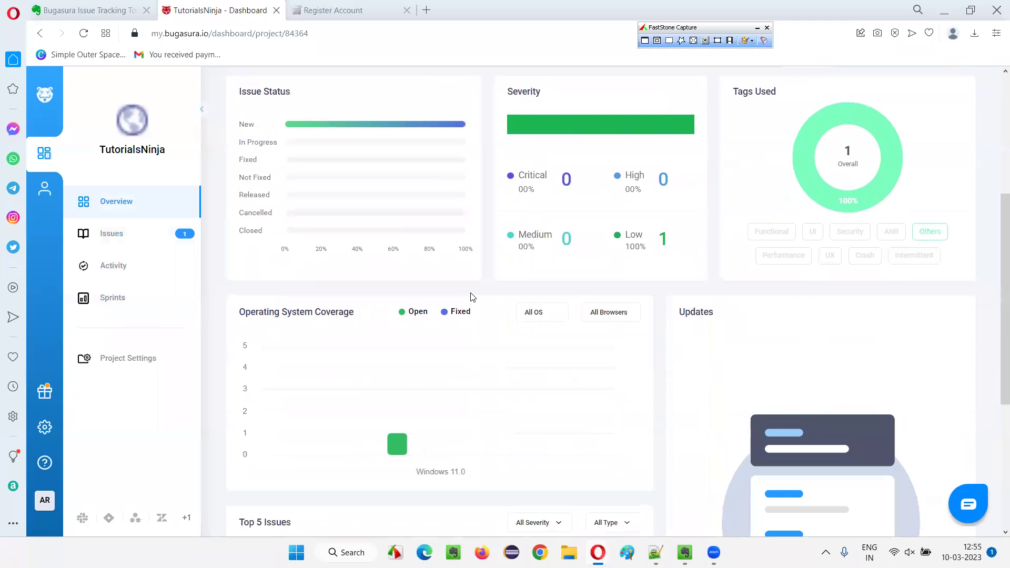
pyautogui.scroll(-1, 447, 347)
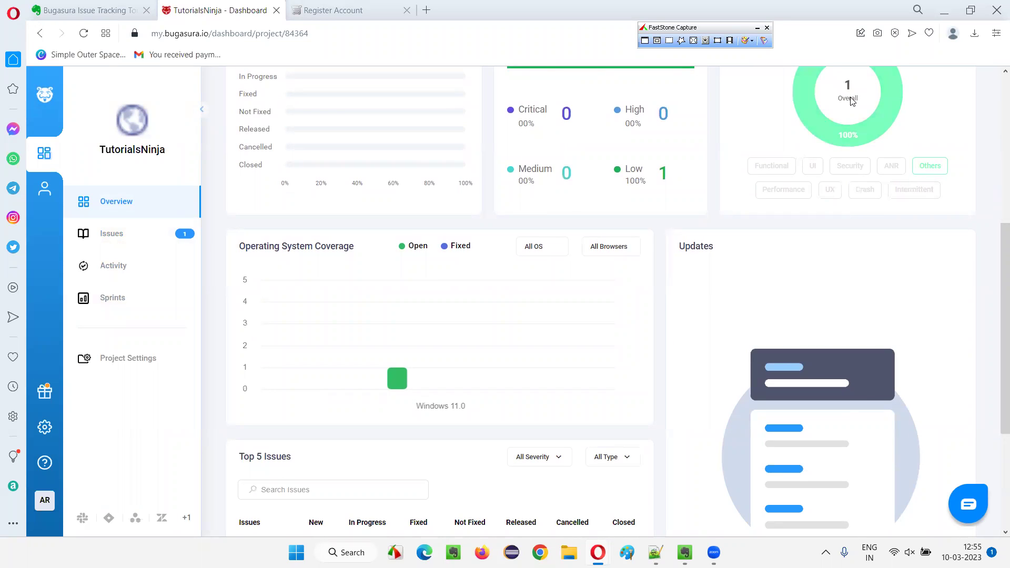
pyautogui.scroll(-2, 386, 316)
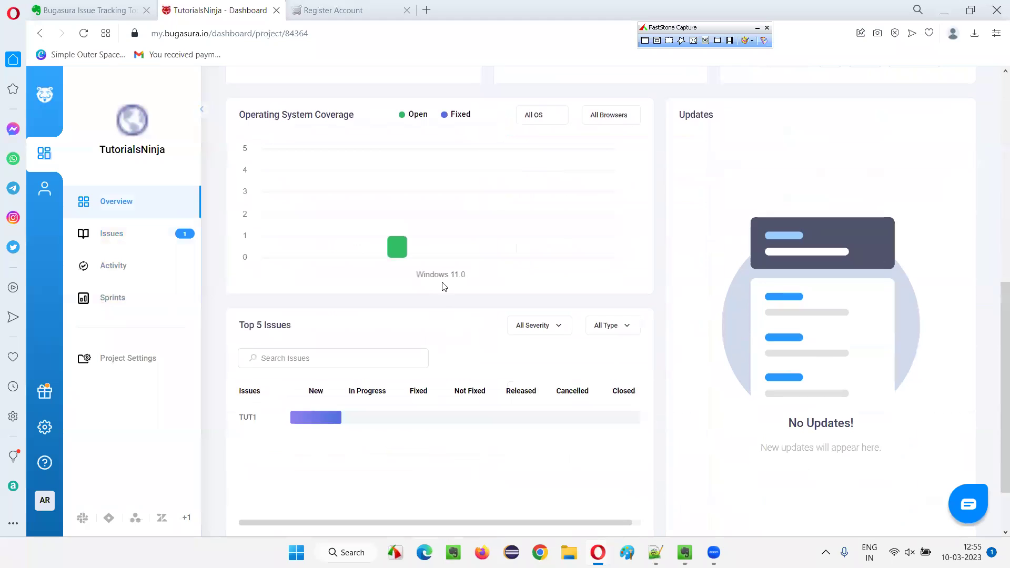
pyautogui.scroll(-1, 290, 337)
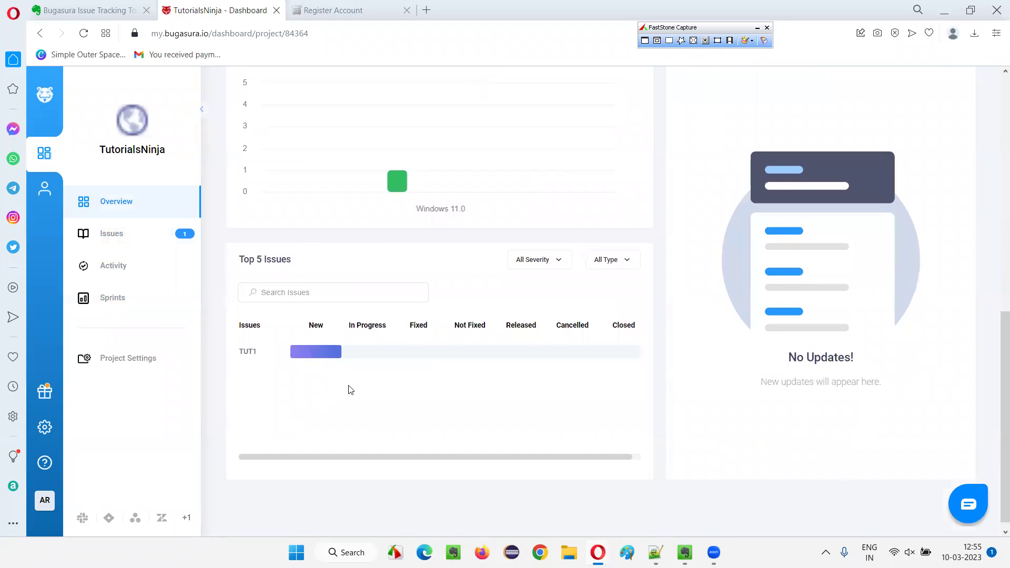
pyautogui.scroll(1, 834, 333)
pyautogui.scroll(-1, 810, 295)
pyautogui.scroll(1, 789, 266)
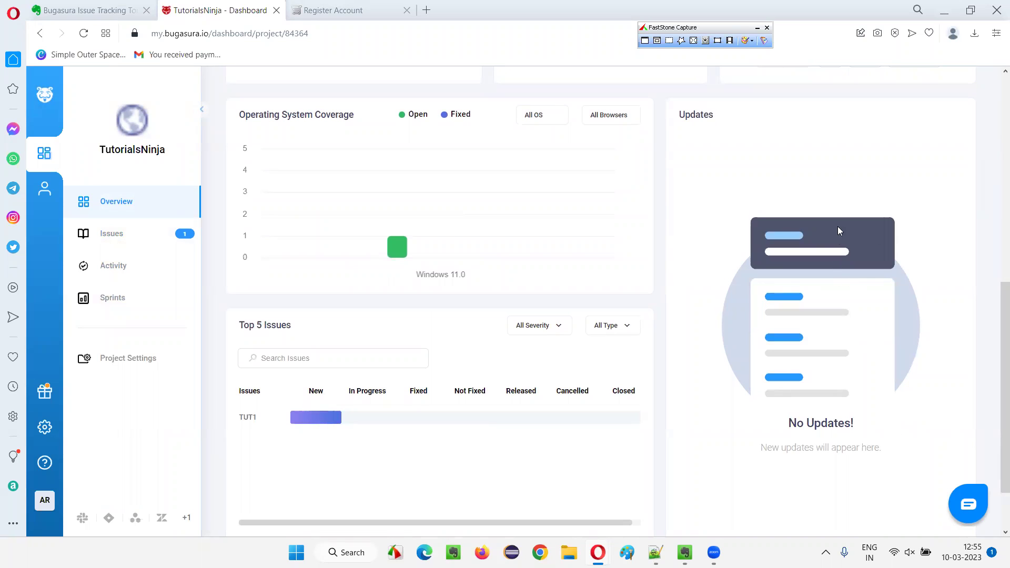
pyautogui.scroll(4, 210, 332)
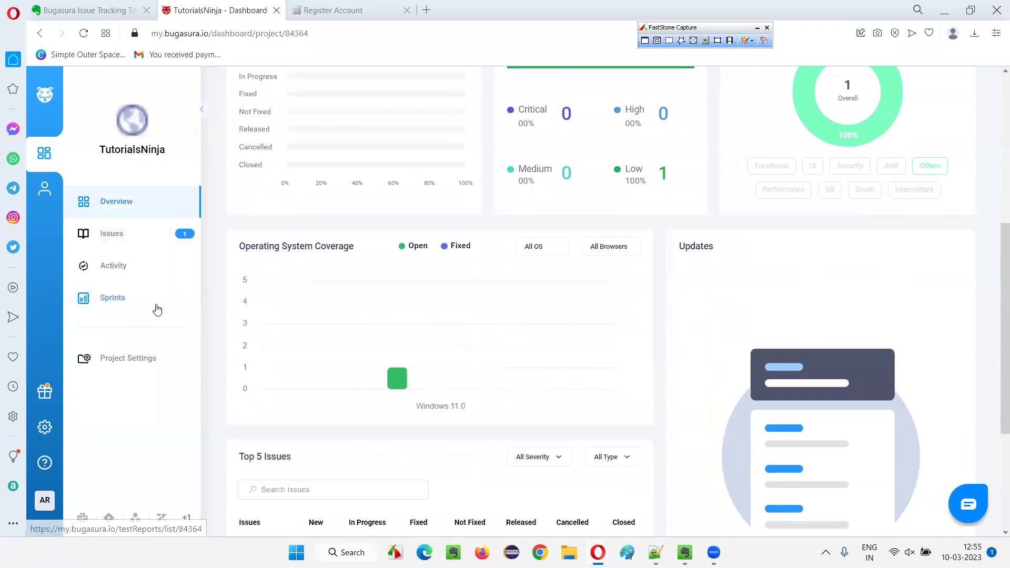
# Go through the personal dashboard to the TutorialsNinja project's issue list.
pyautogui.click(46, 196)
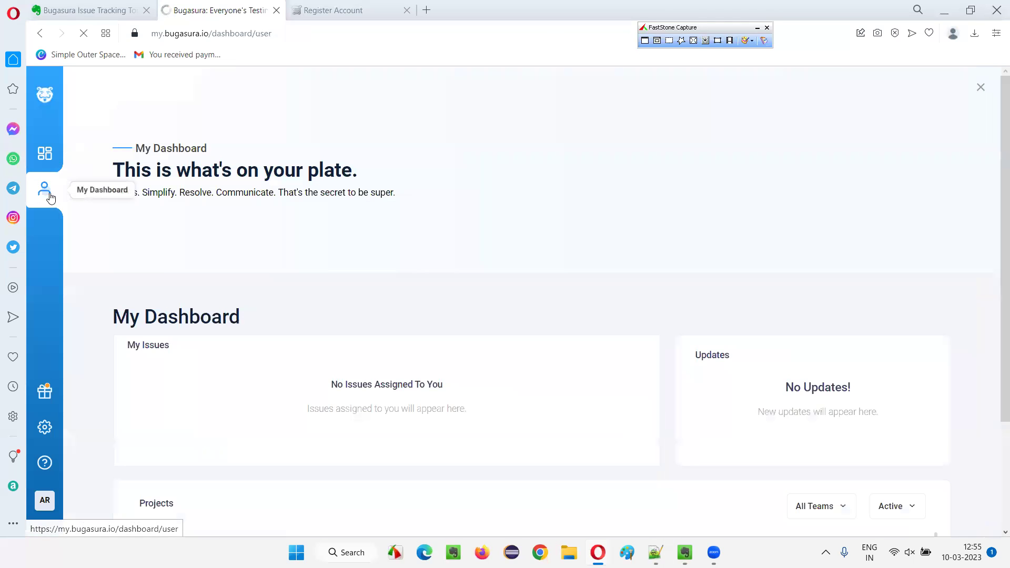
pyautogui.scroll(-2, 369, 277)
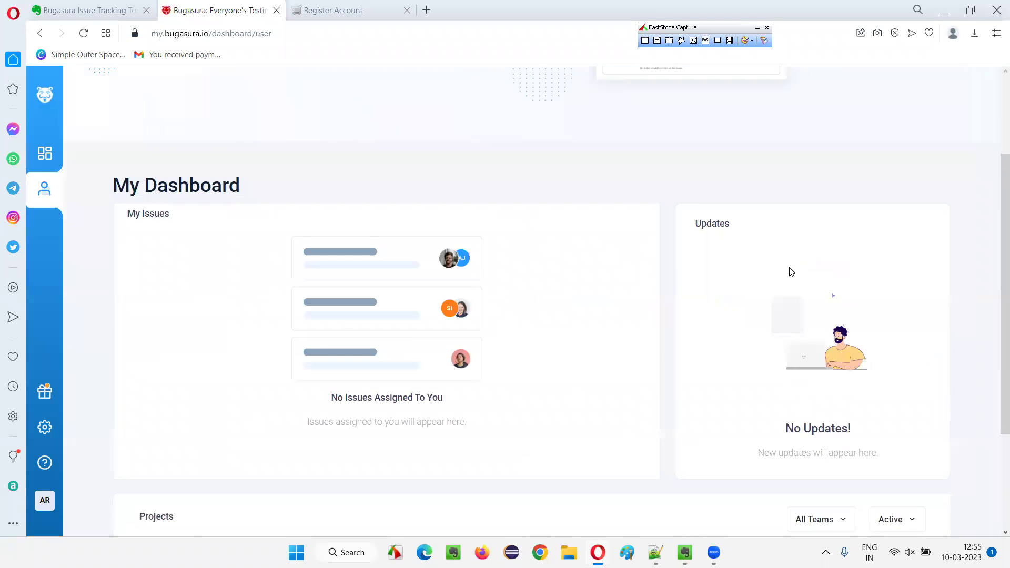
pyautogui.scroll(-2, 489, 183)
pyautogui.scroll(-1, 581, 220)
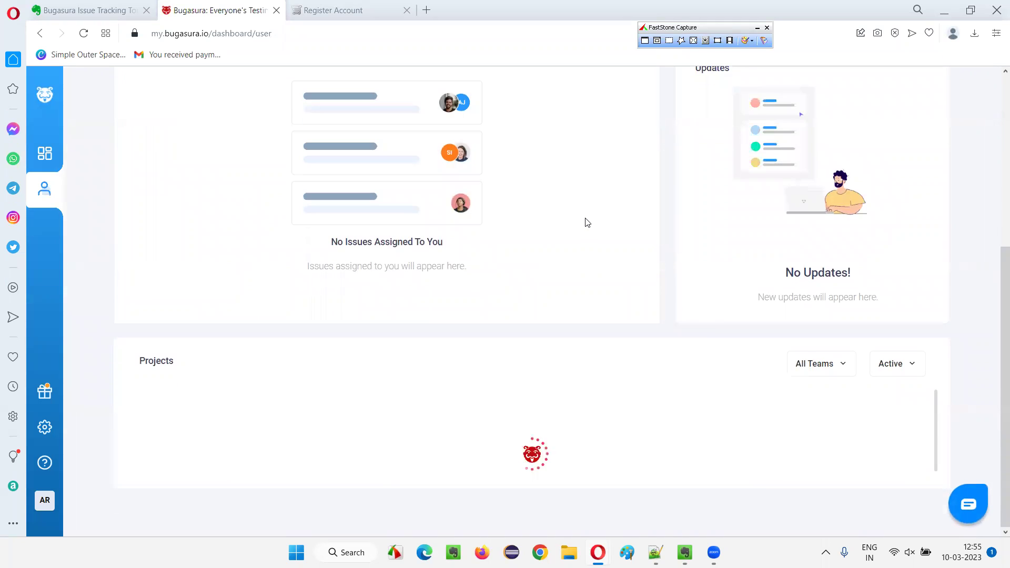
pyautogui.click(176, 426)
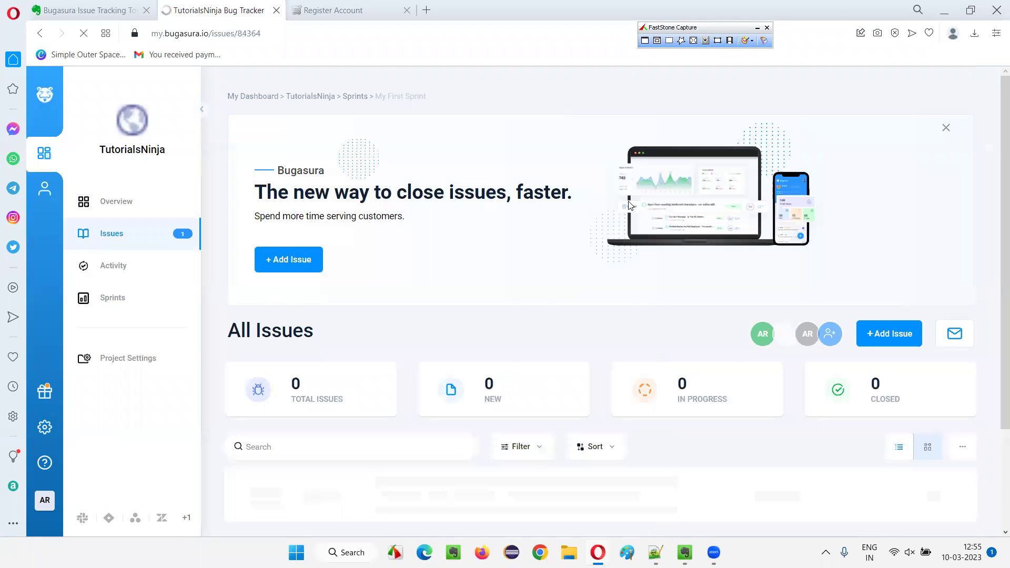
# Switch the issues to Board View, then back to List View.
pyautogui.scroll(-2, 340, 391)
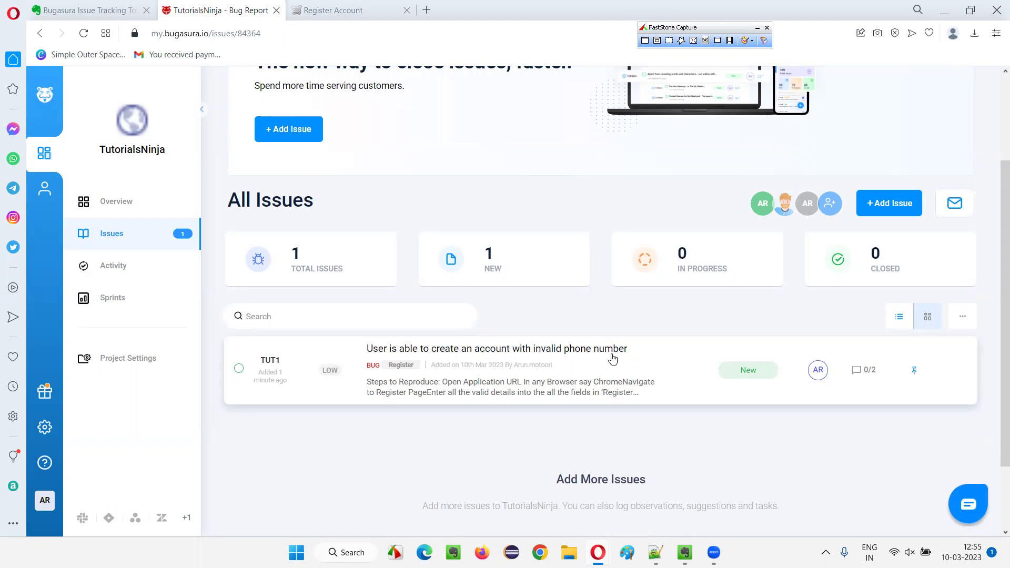
pyautogui.scroll(3, 589, 344)
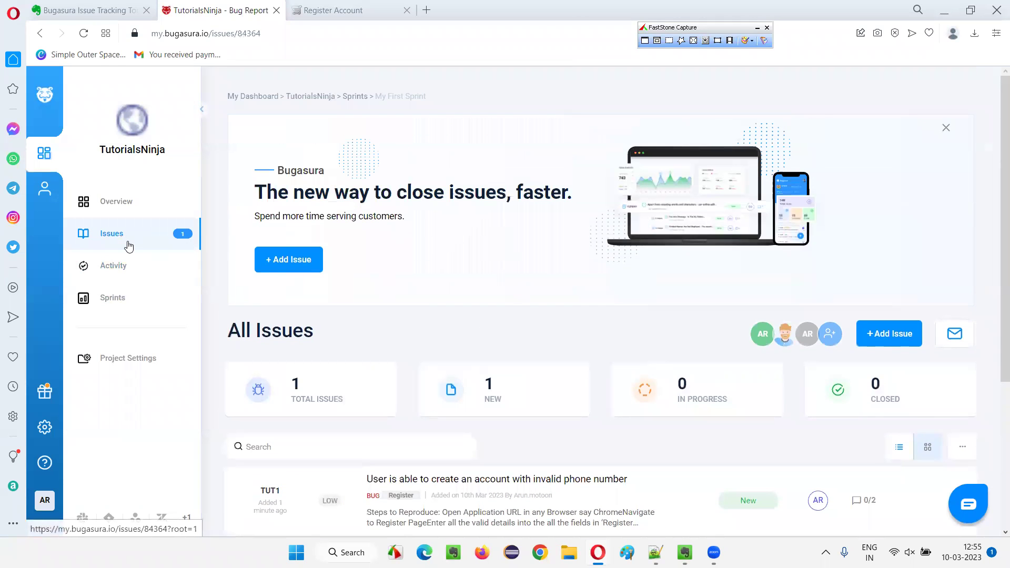
pyautogui.scroll(-3, 561, 247)
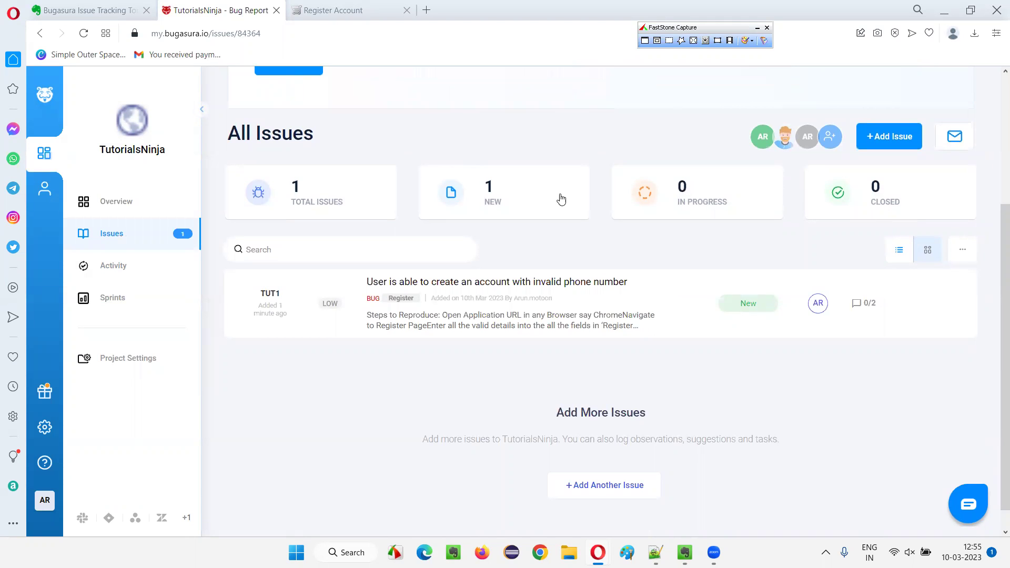
pyautogui.click(926, 259)
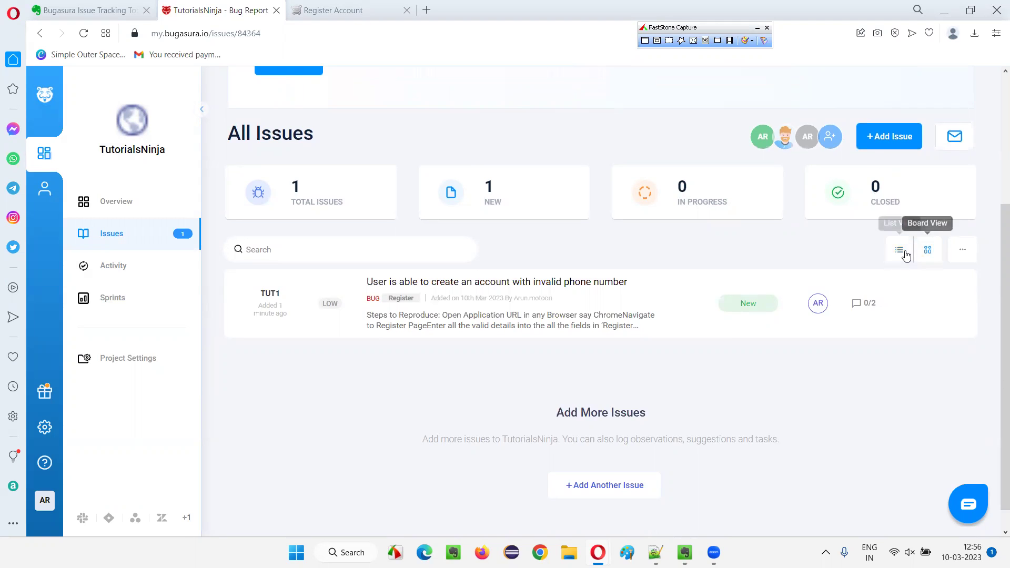
pyautogui.click(900, 252)
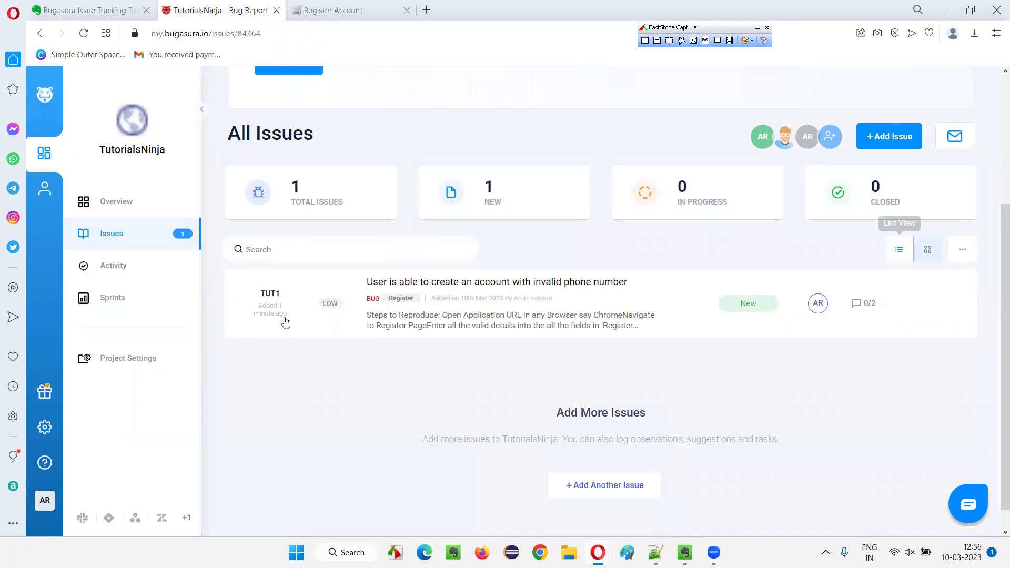
pyautogui.click(925, 254)
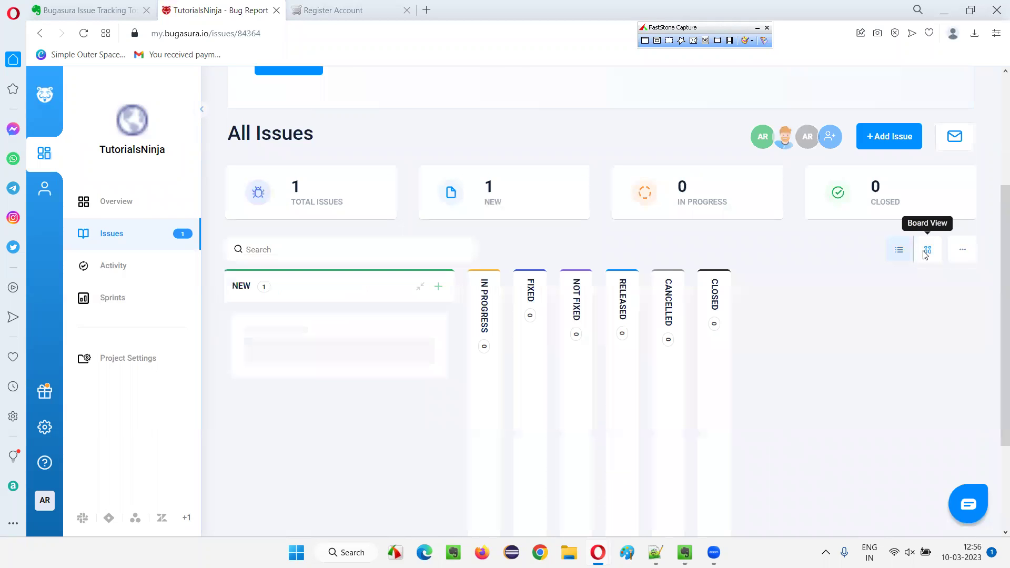
pyautogui.scroll(-2, 758, 337)
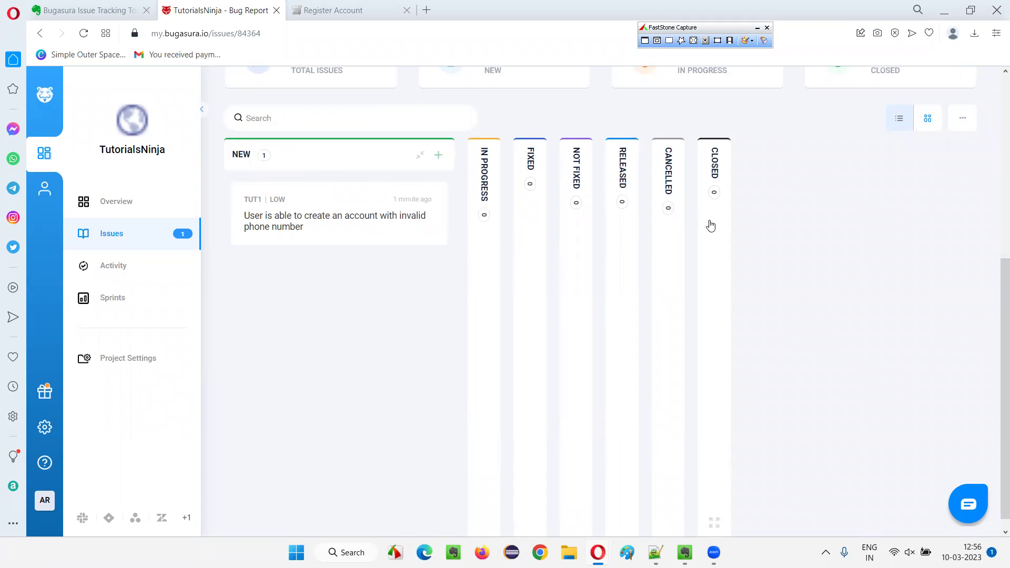
pyautogui.scroll(5, 532, 339)
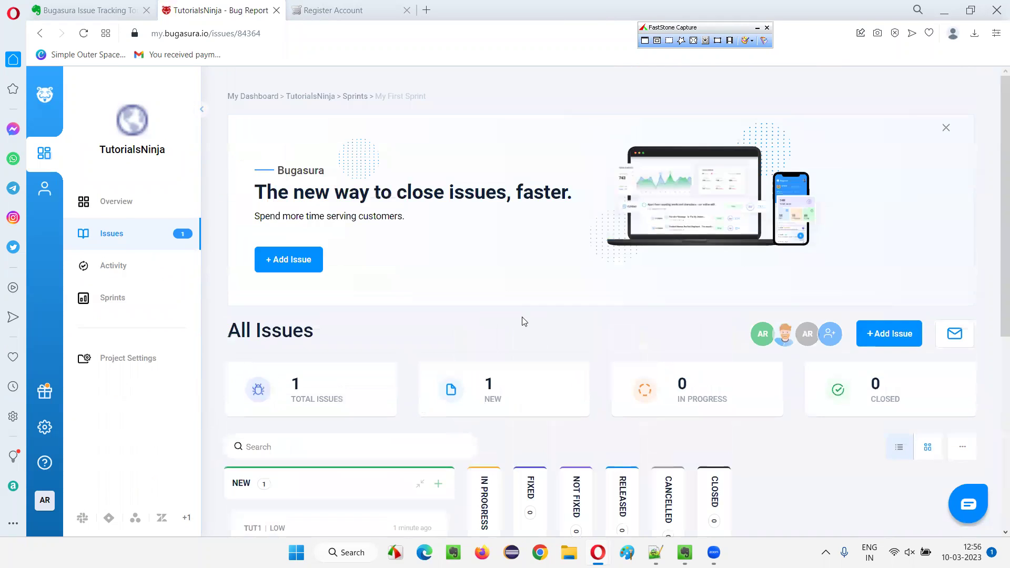
pyautogui.scroll(-2, 695, 301)
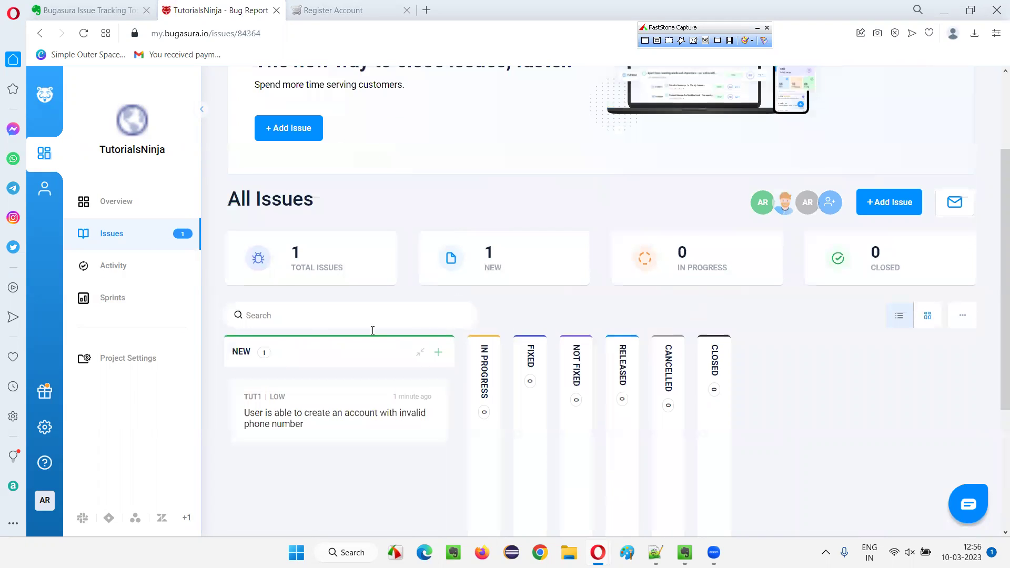
# Open TUT1's detail page and scroll through its description, screenshot, Register tag and status.
pyautogui.click(299, 418)
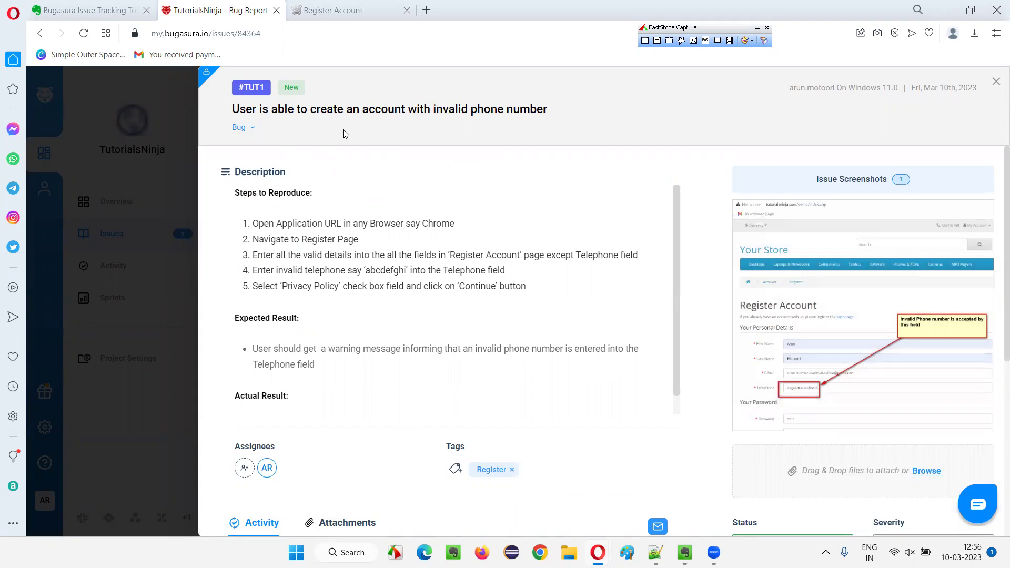
pyautogui.scroll(-3, 433, 201)
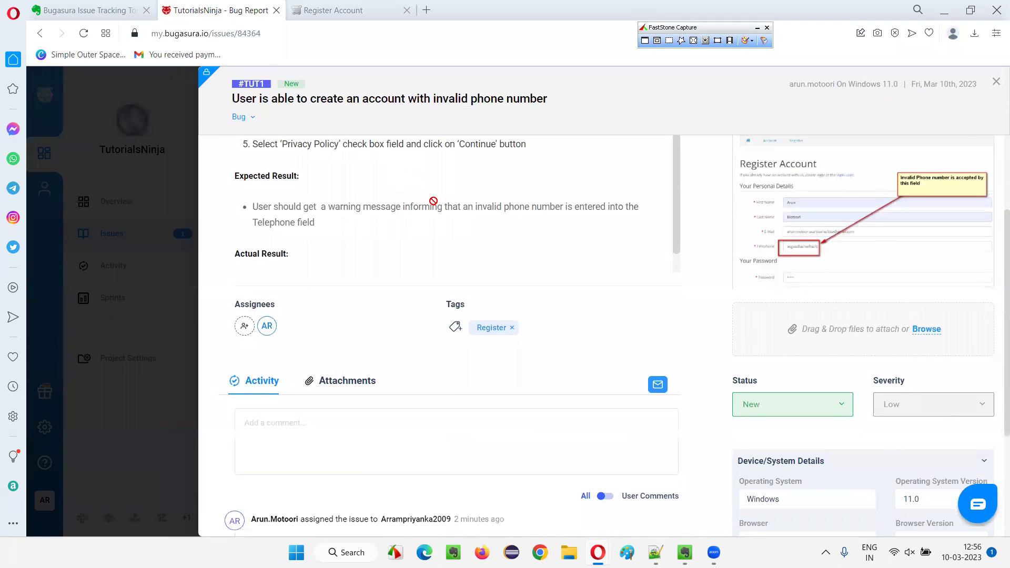
pyautogui.scroll(3, 432, 200)
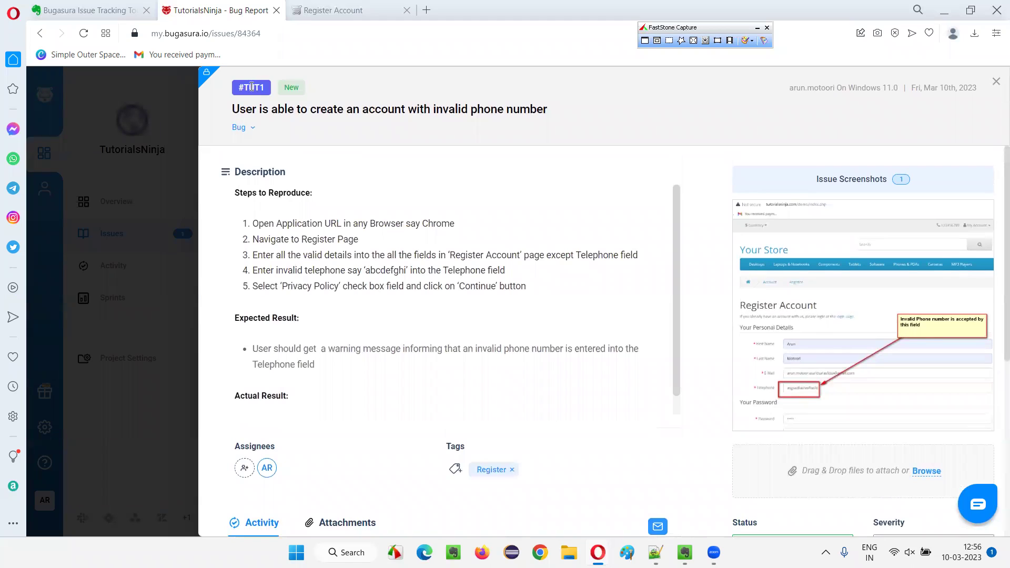
pyautogui.moveTo(260, 86); pyautogui.dragTo(267, 87)
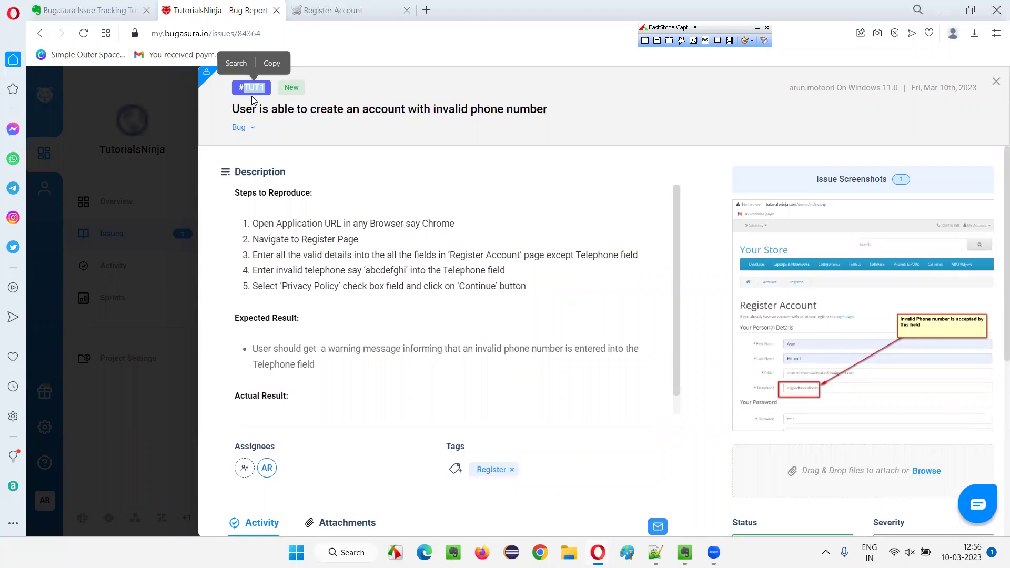
pyautogui.click(360, 149)
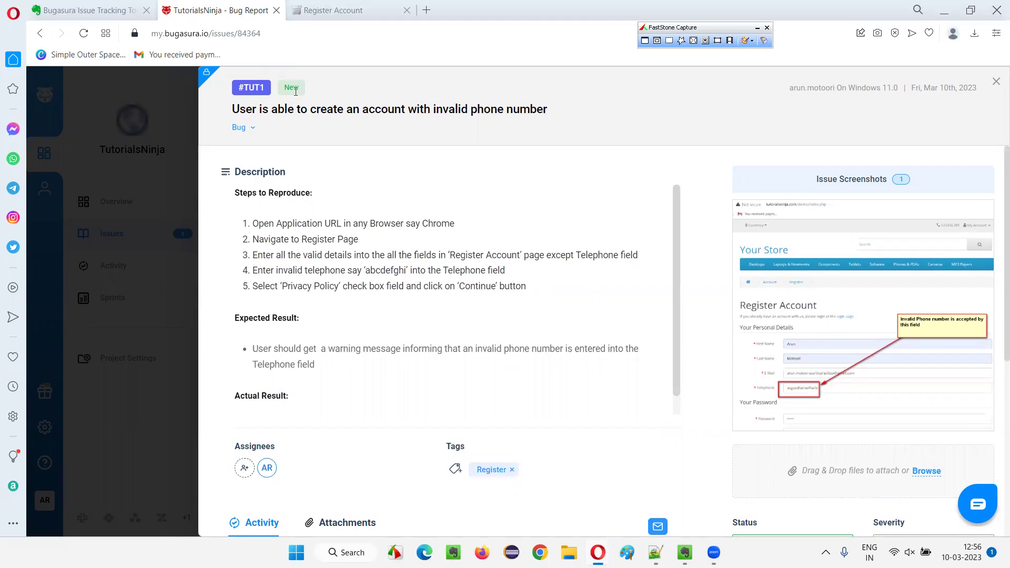
pyautogui.scroll(-1, 401, 225)
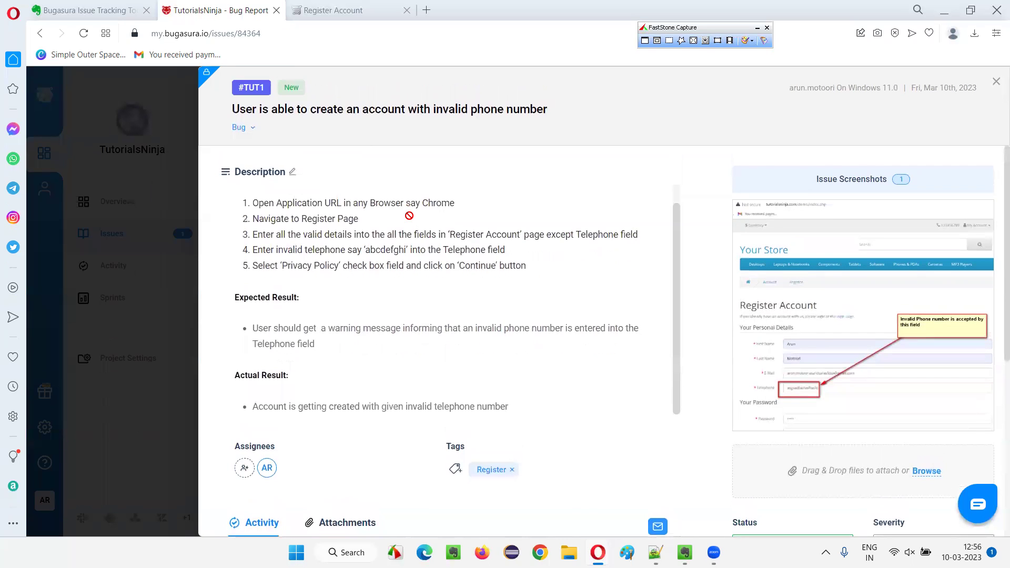
pyautogui.scroll(-5, 441, 219)
pyautogui.scroll(6, 532, 236)
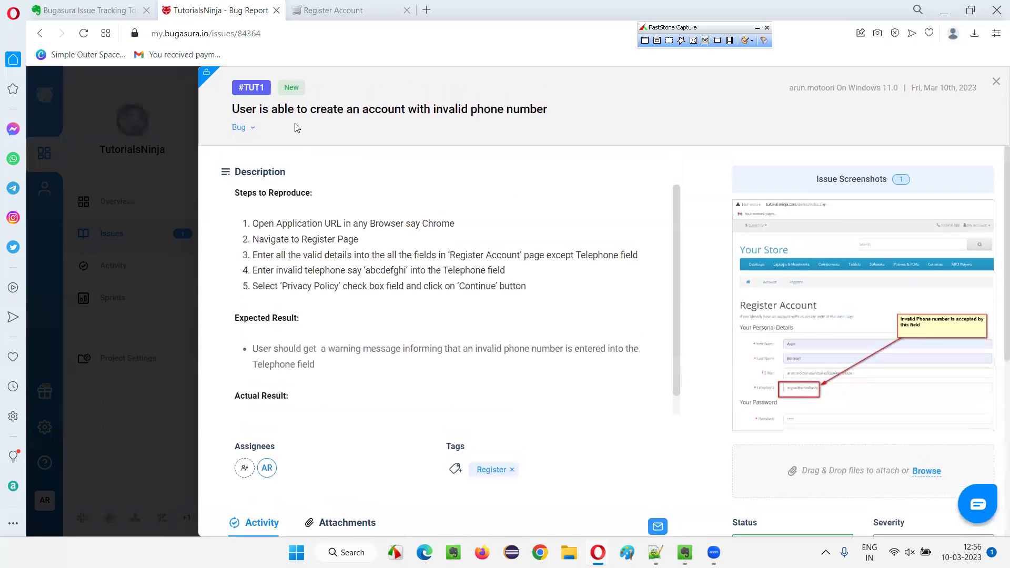
pyautogui.scroll(-5, 350, 298)
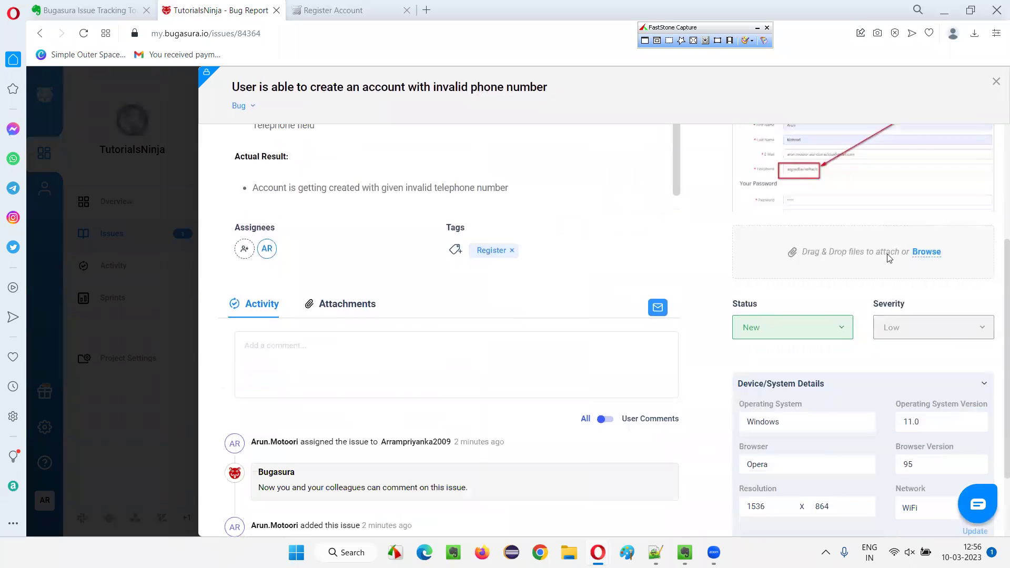
# Look through the TUT1 bug's status options and leave the status at New.
pyautogui.click(829, 332)
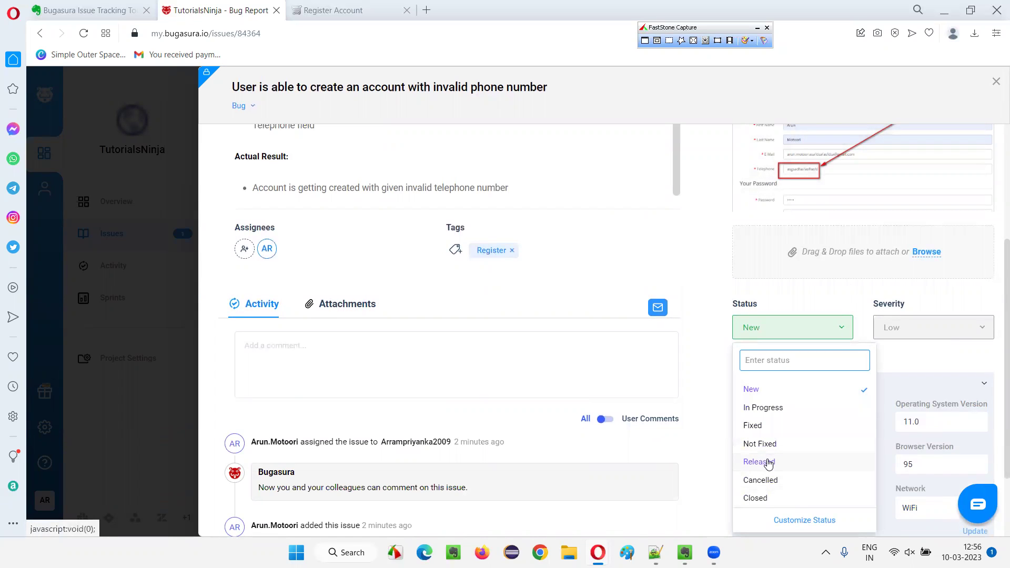
pyautogui.click(763, 329)
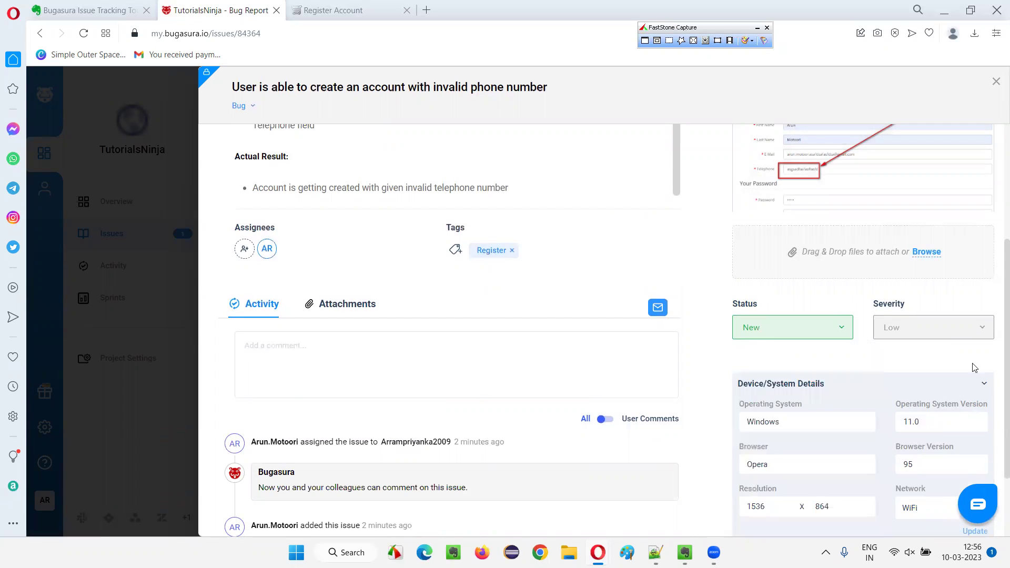
pyautogui.click(764, 329)
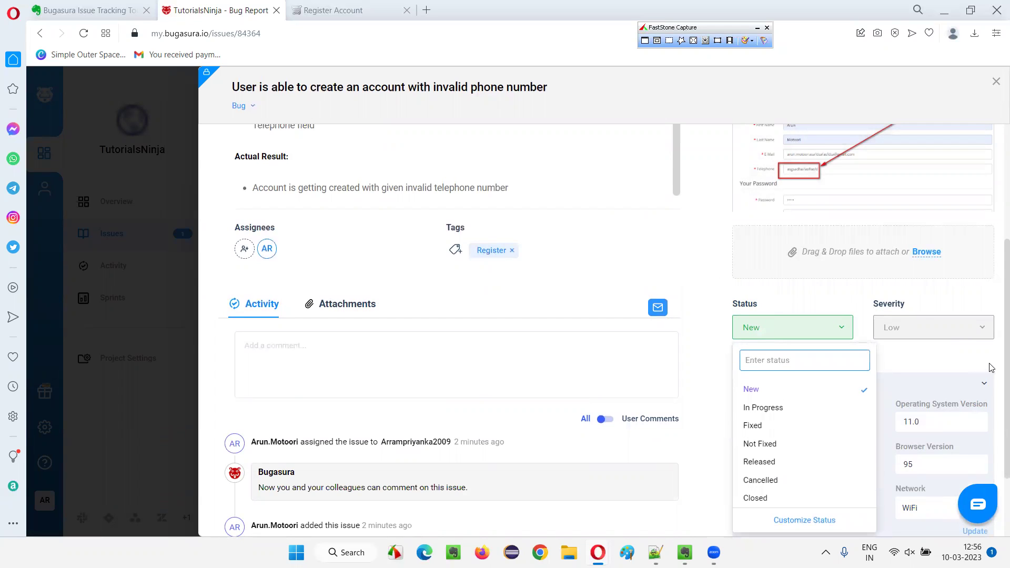
pyautogui.click(933, 297)
# Put the cursor in the bug's comment box and look over its activity messages.
pyautogui.scroll(-2, 678, 305)
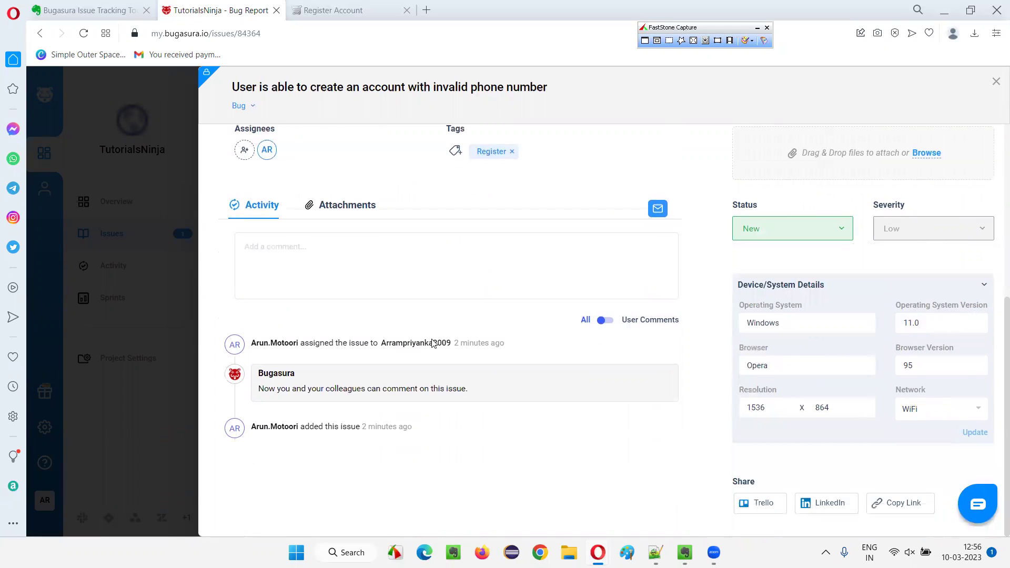
pyautogui.click(312, 265)
pyautogui.scroll(4, 394, 282)
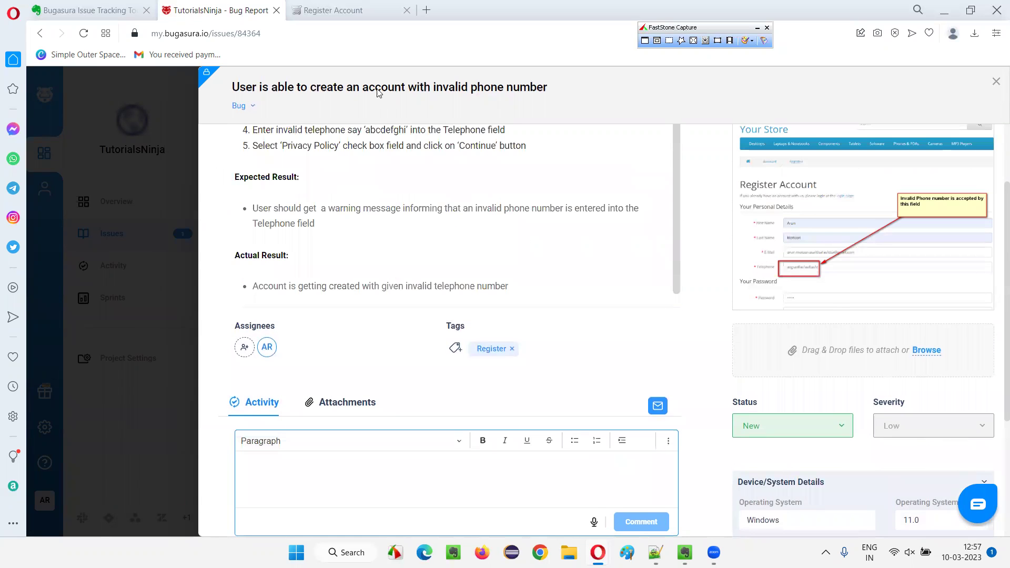
pyautogui.scroll(3, 489, 247)
pyautogui.scroll(-4, 368, 342)
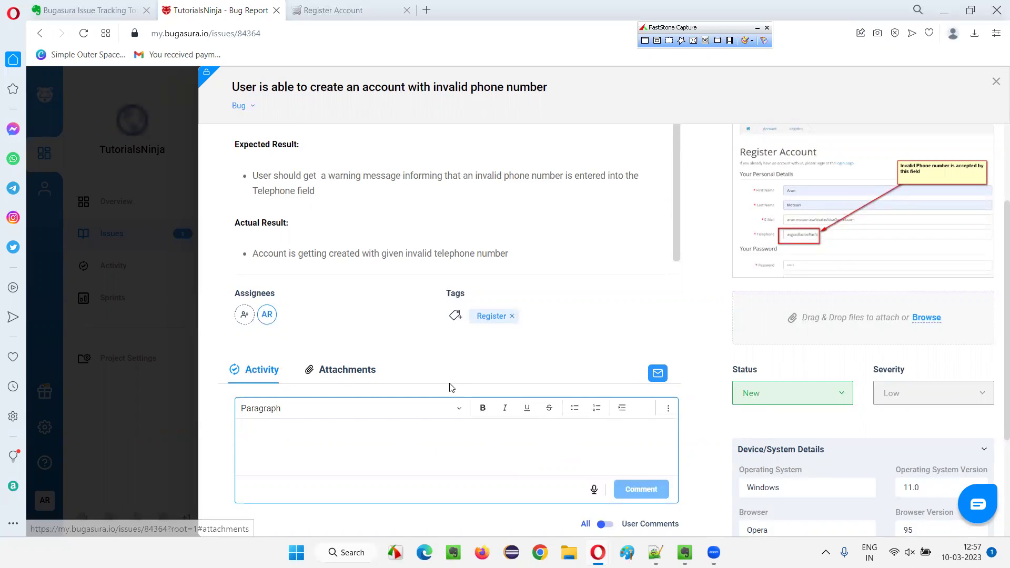
pyautogui.click(331, 448)
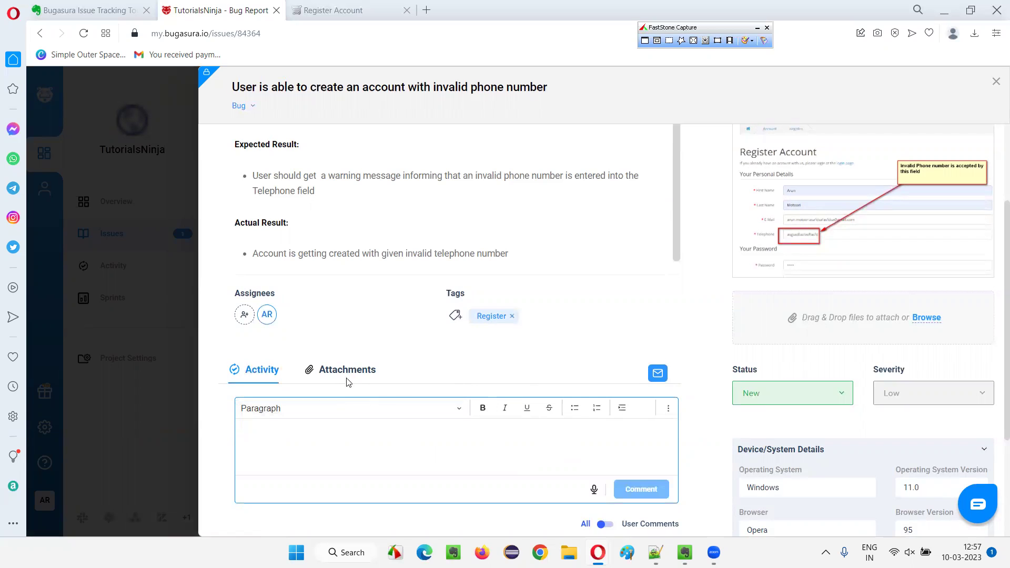
pyautogui.scroll(-3, 785, 363)
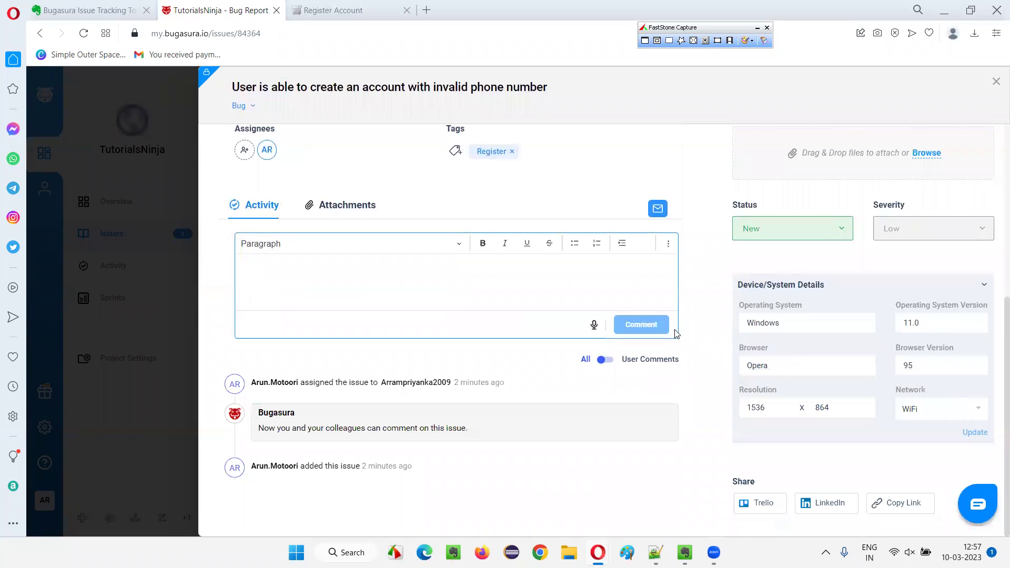
pyautogui.moveTo(277, 438); pyautogui.dragTo(541, 415)
pyautogui.click(541, 413)
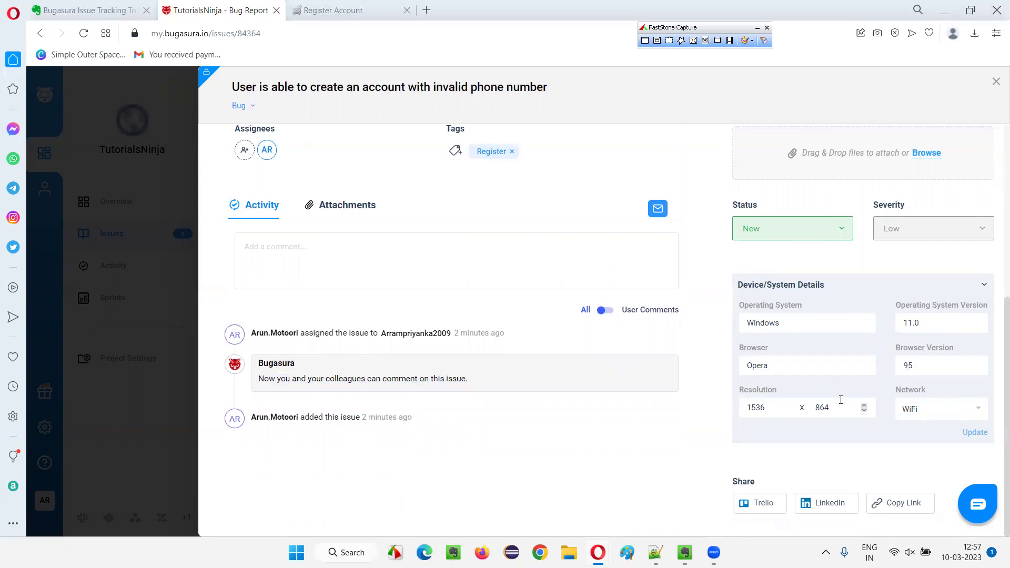
# Close the TUT1 bug details and return to the 'Bugasura Issue Tracking Tool' Evernote note.
pyautogui.scroll(5, 840, 400)
pyautogui.scroll(-5, 847, 310)
pyautogui.scroll(5, 593, 383)
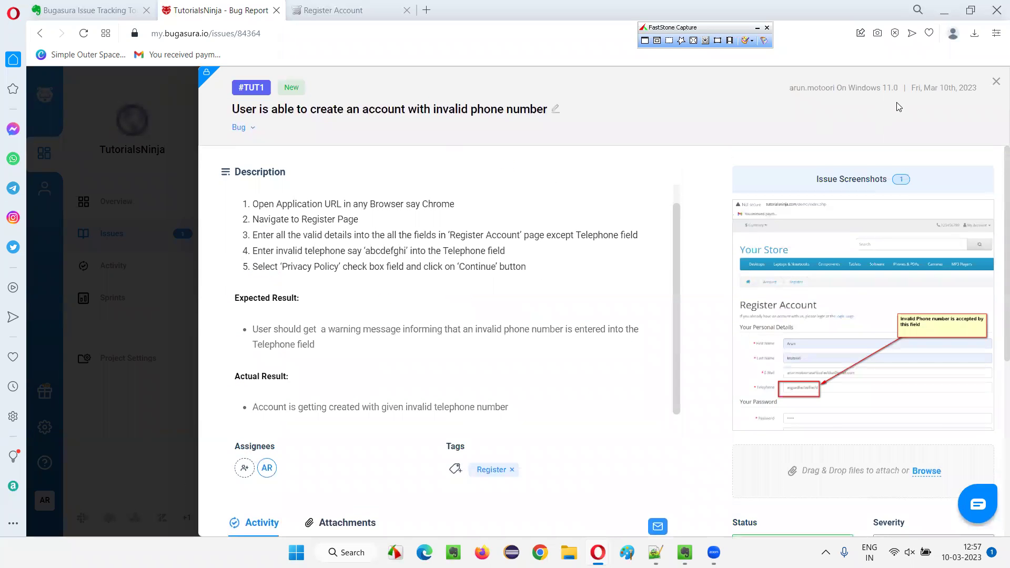
pyautogui.click(192, 405)
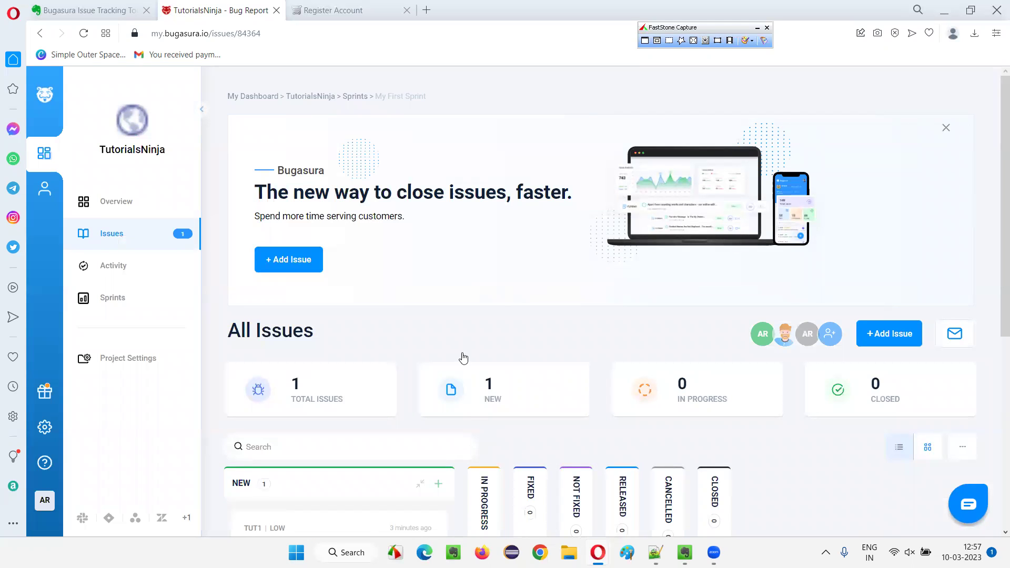
pyautogui.click(97, 6)
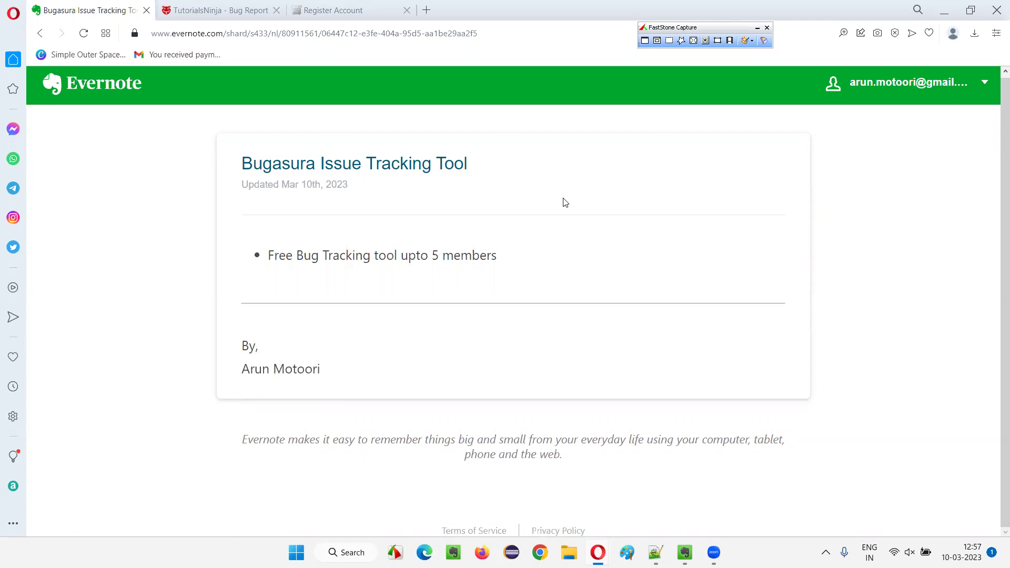
pyautogui.click(767, 28)
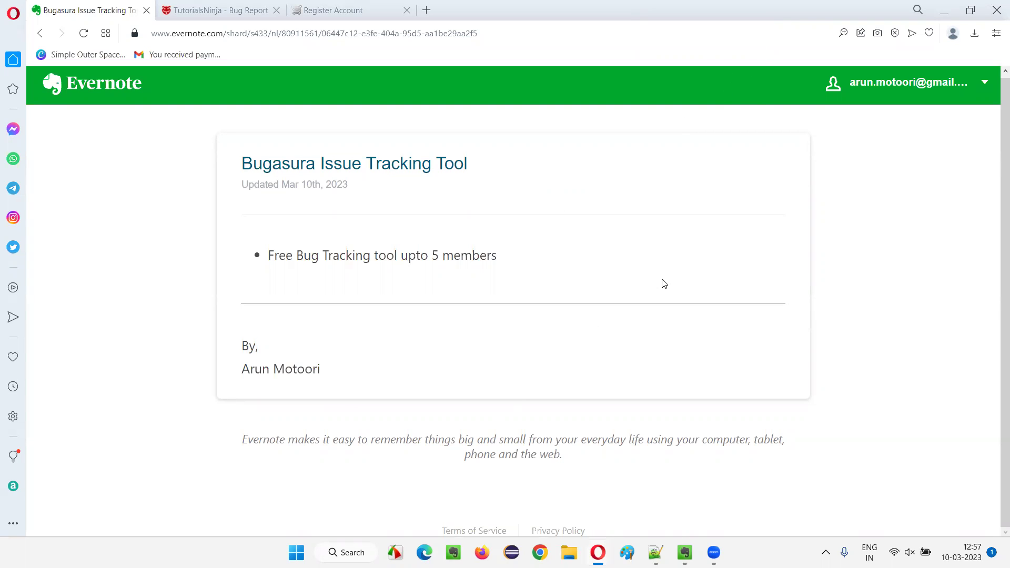